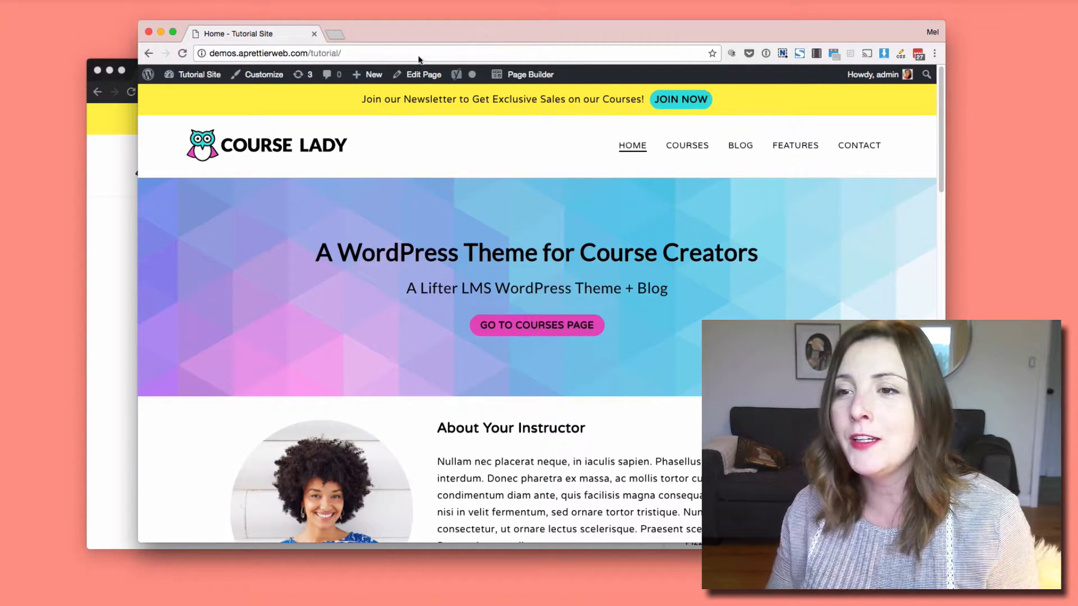
# Open lifterlms.com in a new browser tab and go to its Add-Ons store page.
pyautogui.click(339, 35)
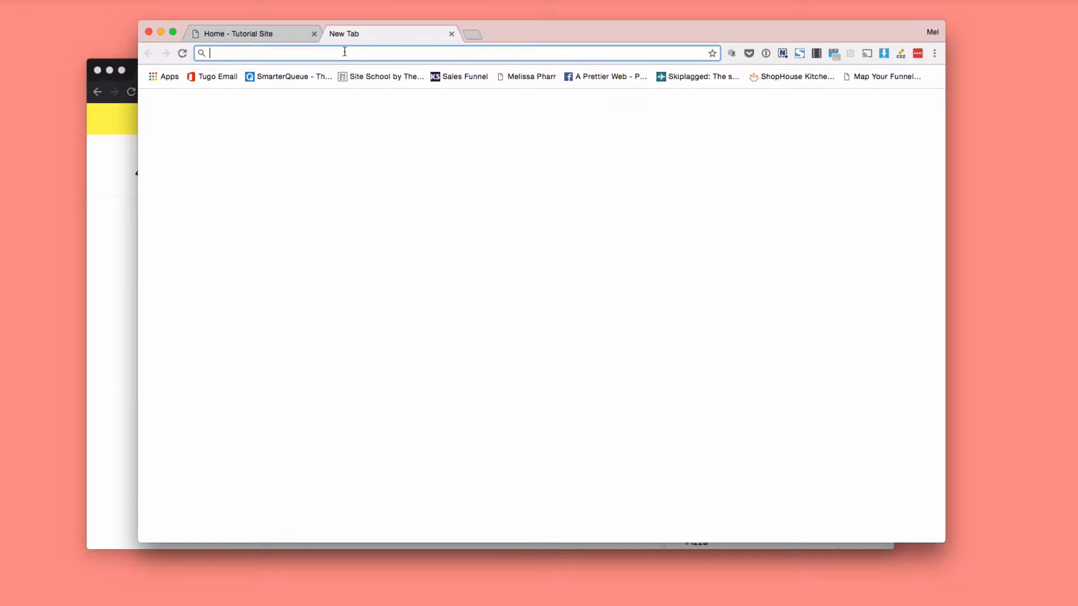
pyautogui.write('lifterlm')
pyautogui.press('Return')
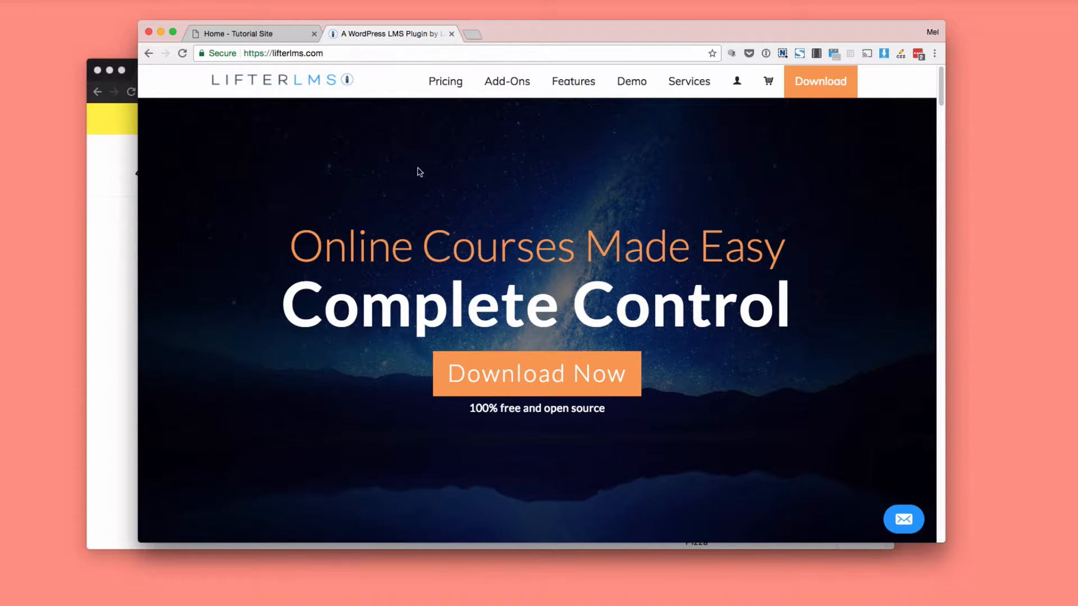
pyautogui.click(516, 82)
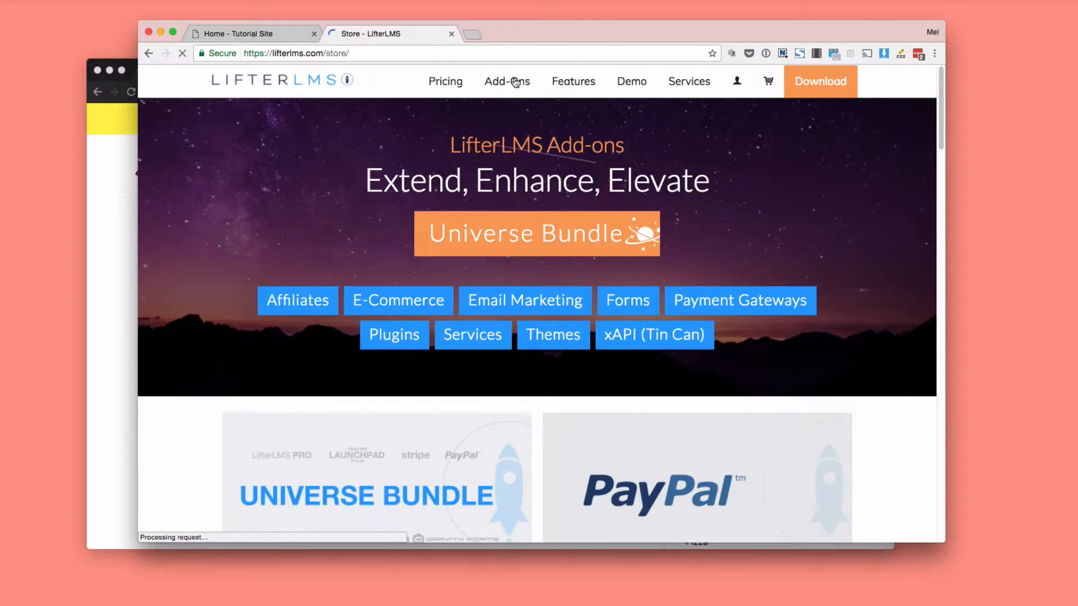
# Look through the LifterLMS add-ons on offer, including the payment, forms and email marketing extensions.
pyautogui.scroll(-3, 407, 446)
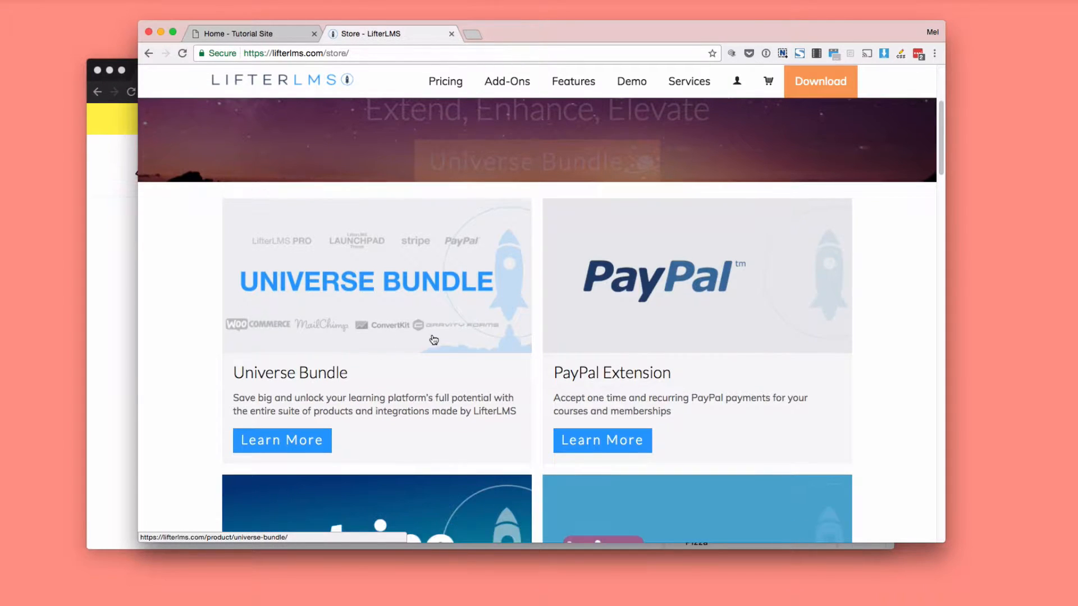
pyautogui.scroll(-2, 629, 326)
pyautogui.scroll(-1, 623, 334)
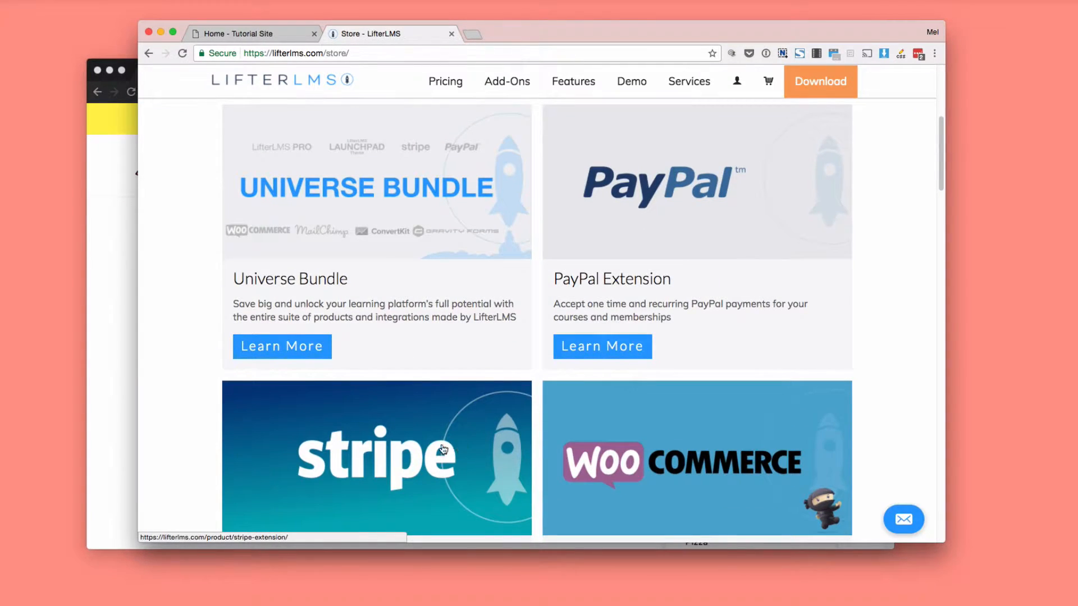
pyautogui.scroll(5, 458, 459)
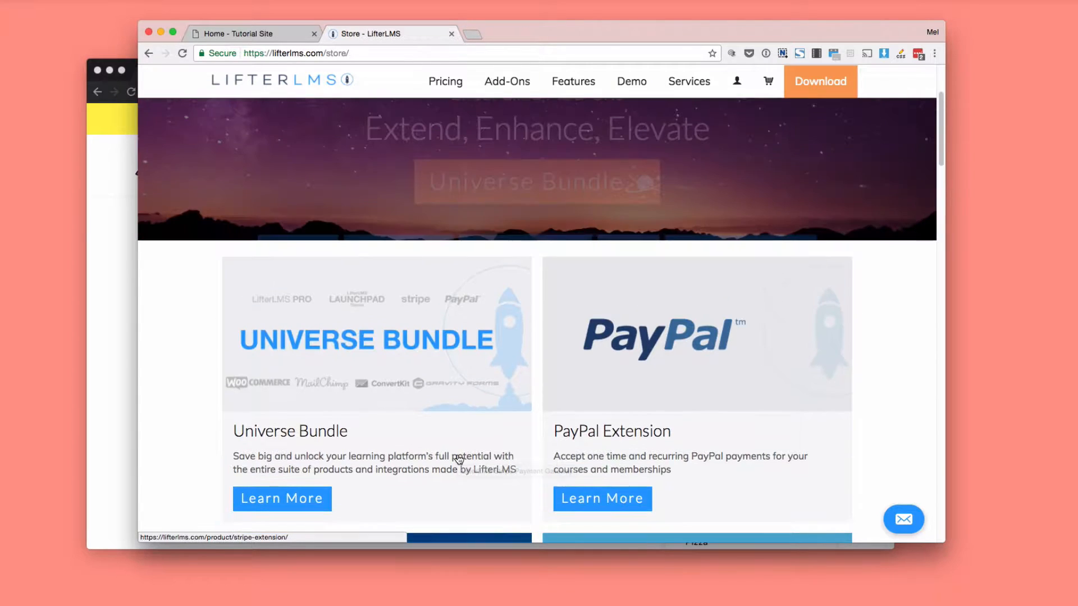
pyautogui.scroll(-10, 459, 459)
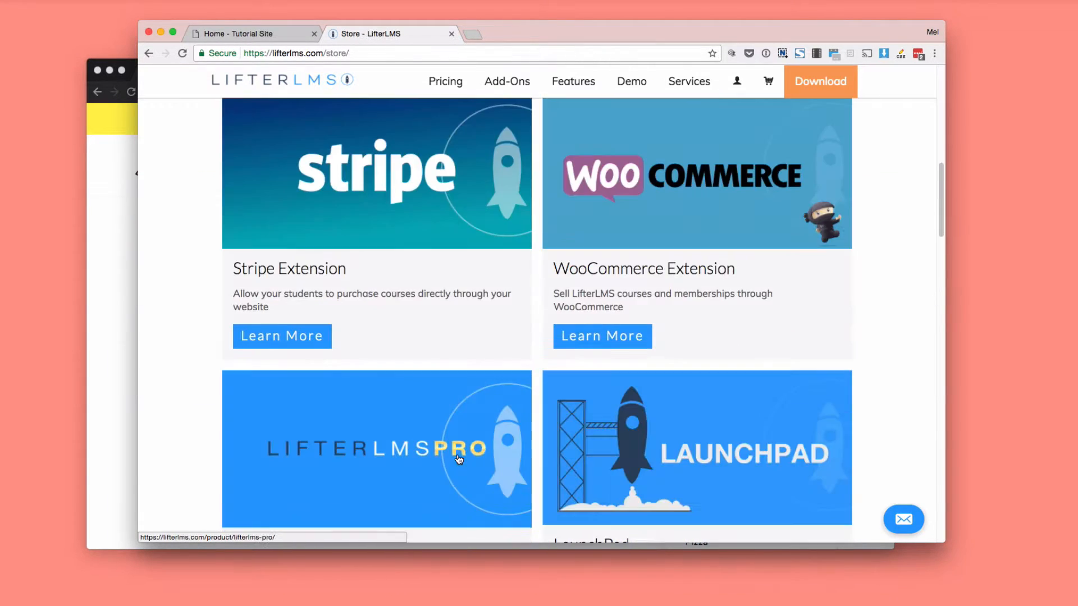
pyautogui.scroll(3, 458, 459)
pyautogui.scroll(-4, 458, 459)
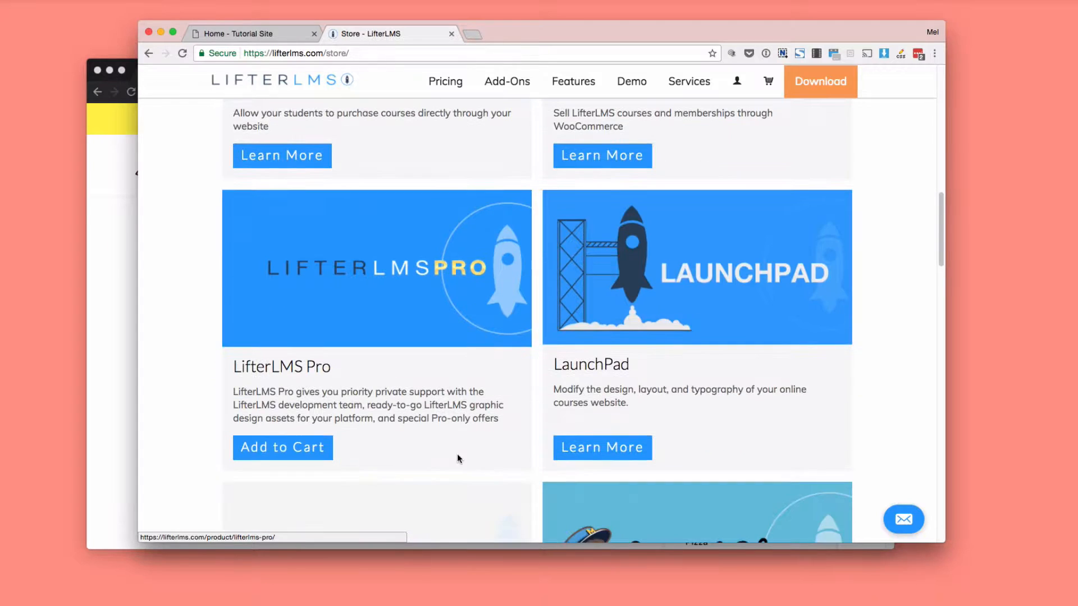
pyautogui.scroll(-5, 458, 459)
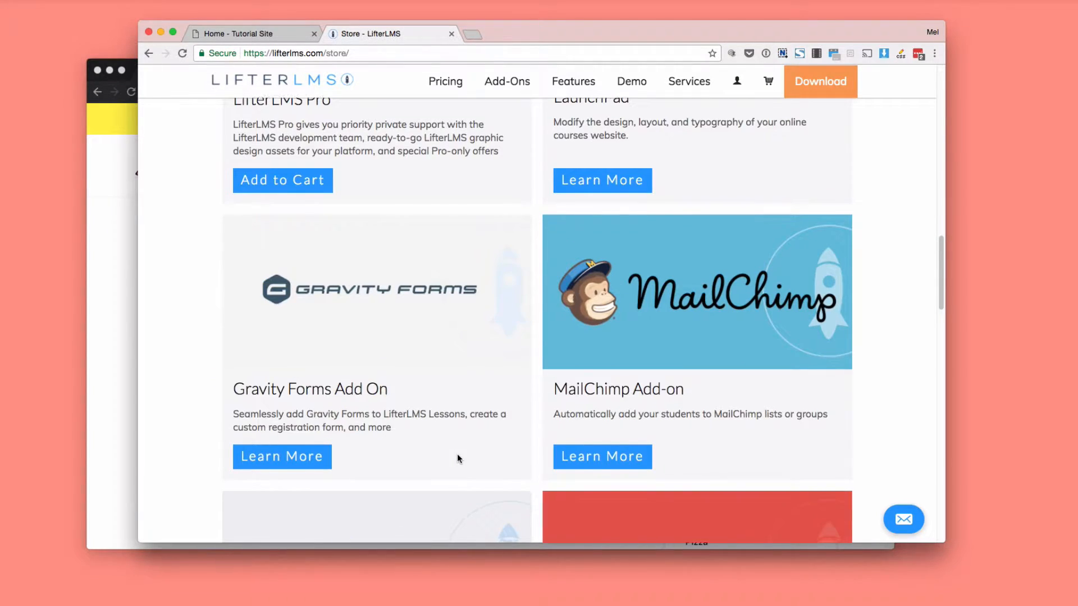
pyautogui.scroll(-4, 457, 454)
pyautogui.scroll(15, 458, 459)
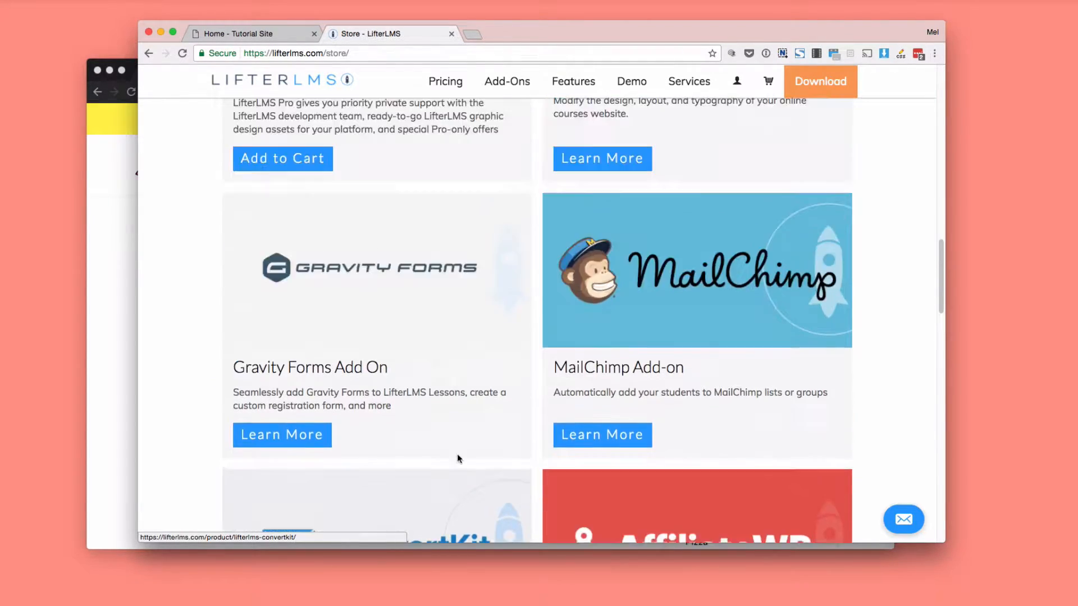
pyautogui.scroll(3, 459, 460)
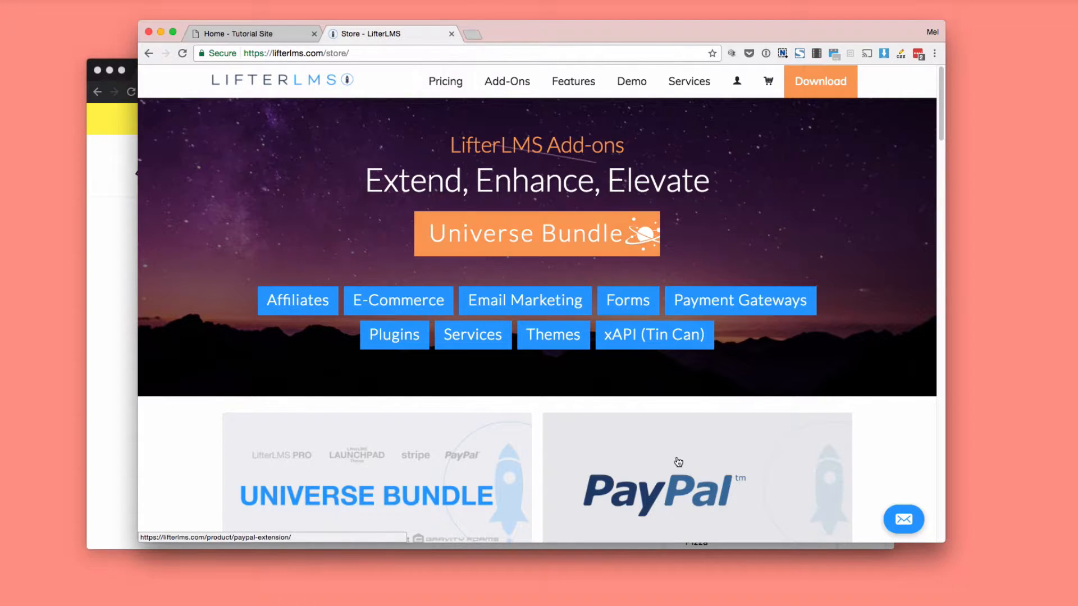
pyautogui.scroll(-4, 677, 461)
pyautogui.scroll(-3, 677, 460)
pyautogui.scroll(10, 677, 461)
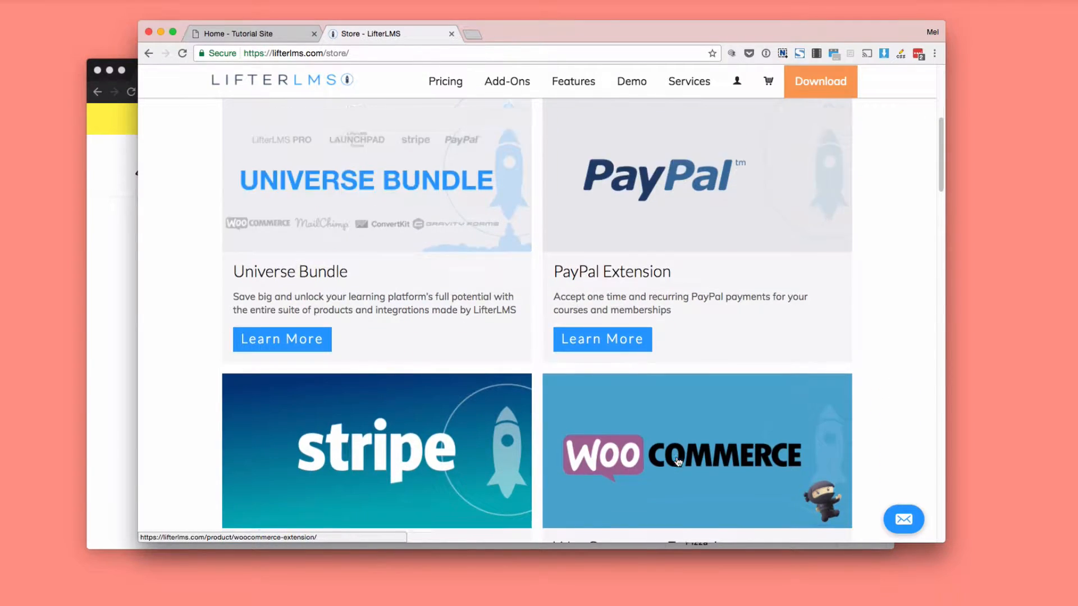
# Return to the Tutorial Site, open its Course Catalog page and shorten the browser window slightly.
pyautogui.click(240, 33)
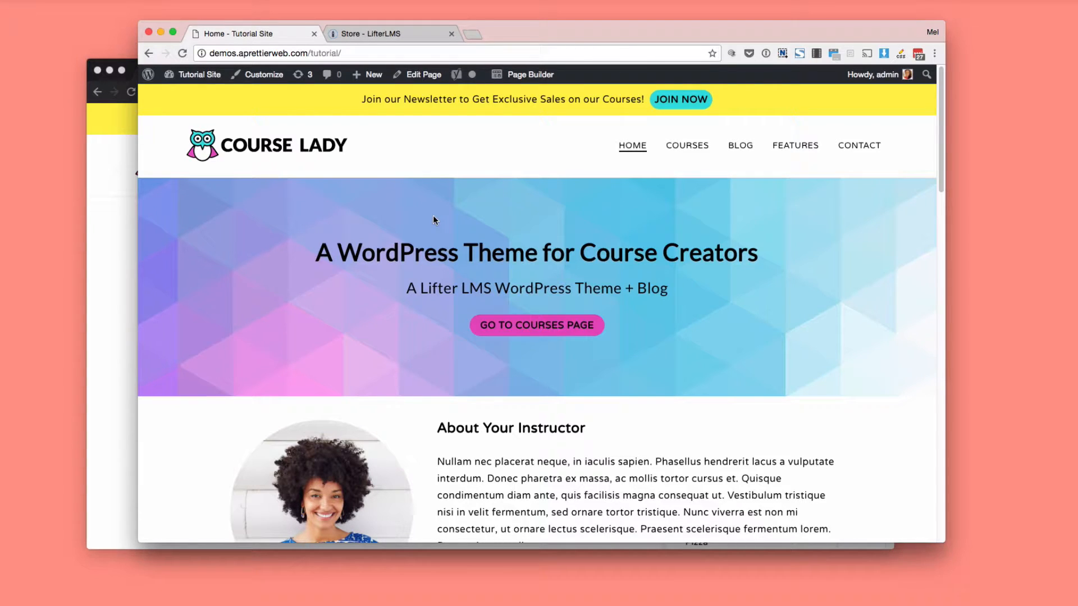
pyautogui.moveTo(689, 148)
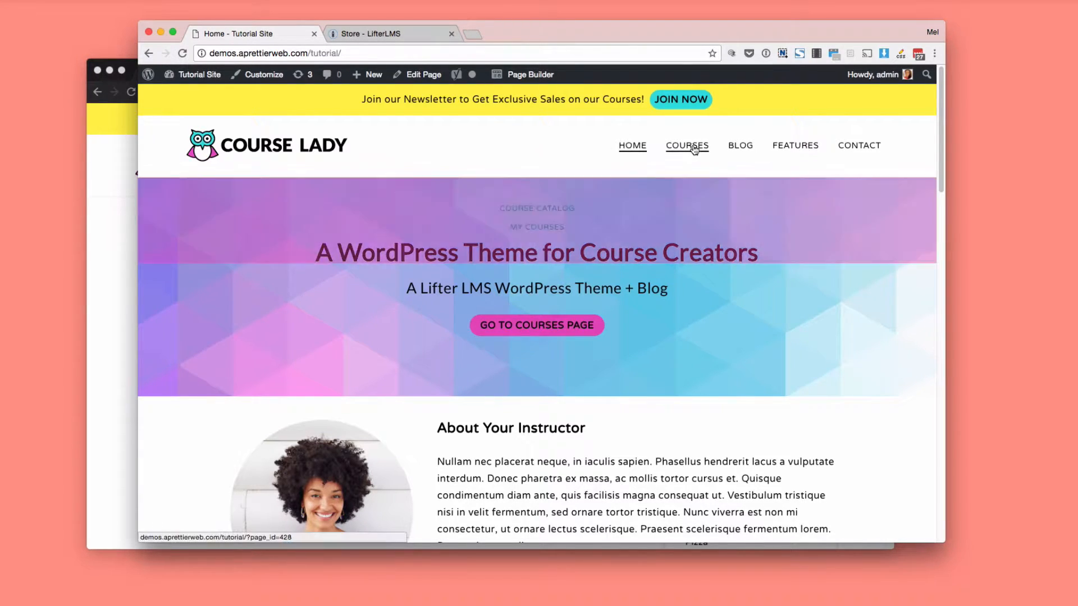
pyautogui.click(552, 206)
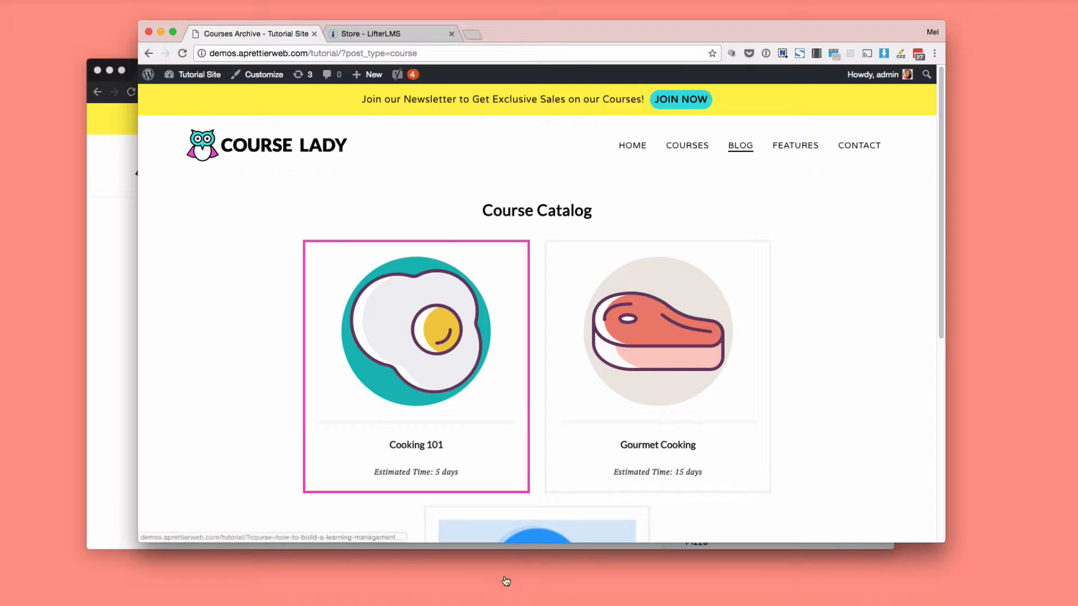
pyautogui.moveTo(512, 543); pyautogui.dragTo(513, 523)
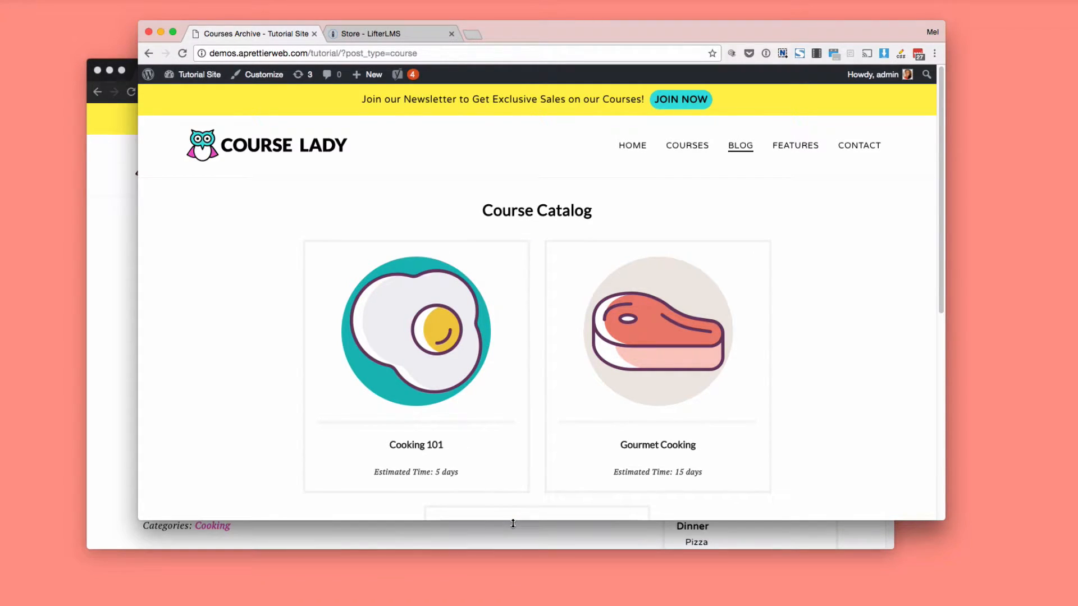
# Open the Cooking 101 course and examine its description, course information, enrollment option, lesson list and syllabus.
pyautogui.click(483, 416)
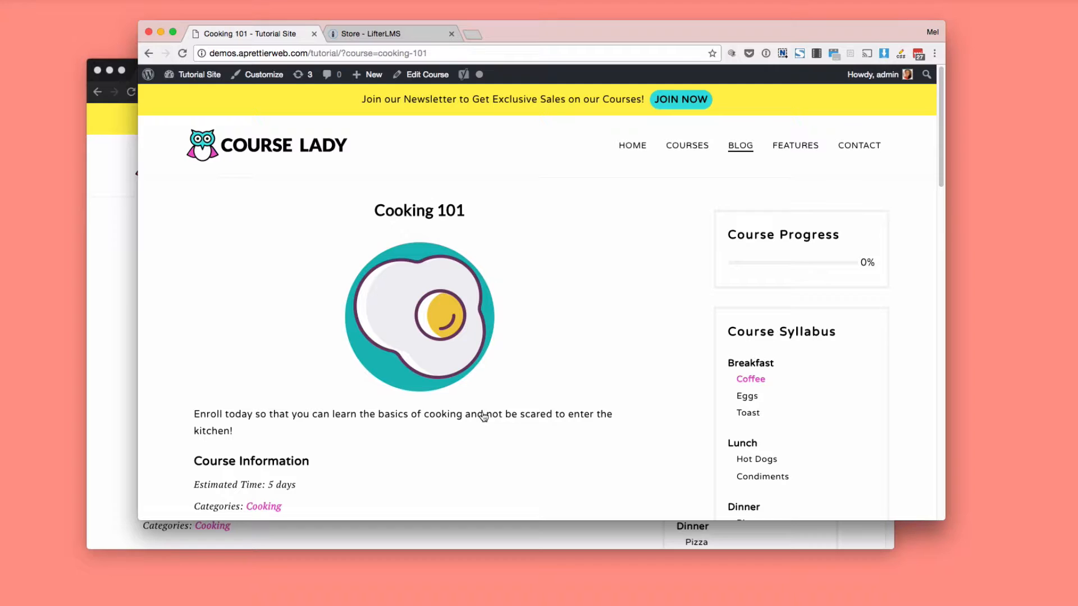
pyautogui.moveTo(687, 149)
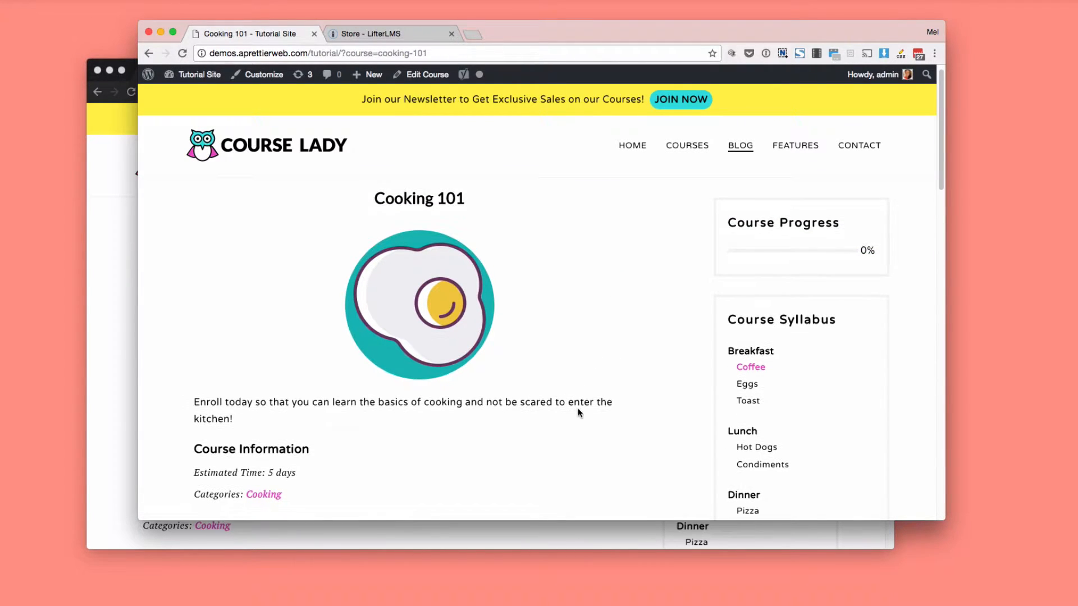
pyautogui.scroll(-5, 579, 413)
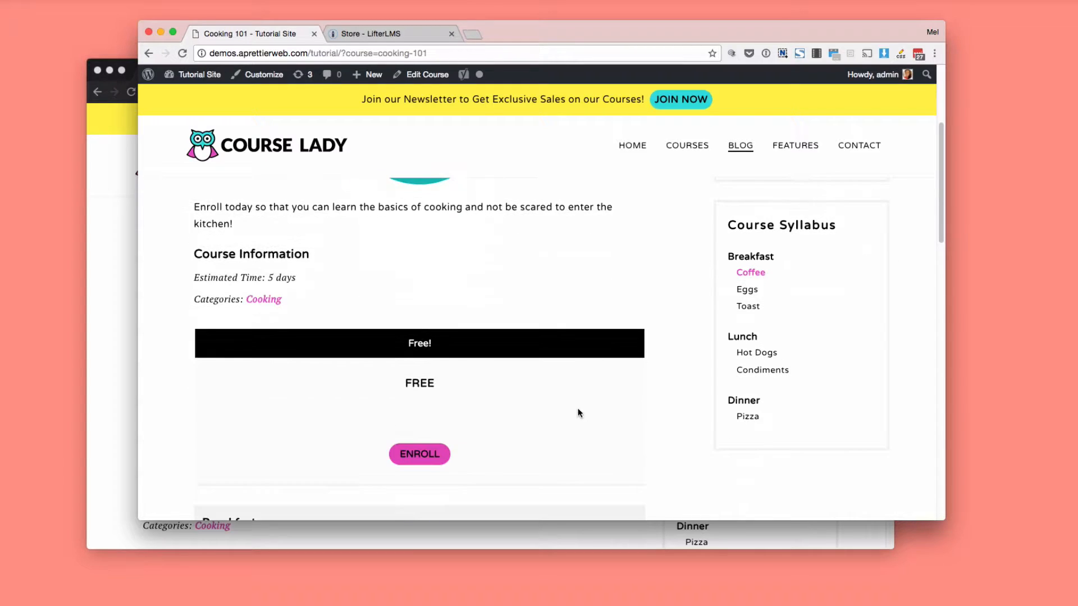
pyautogui.scroll(4, 477, 306)
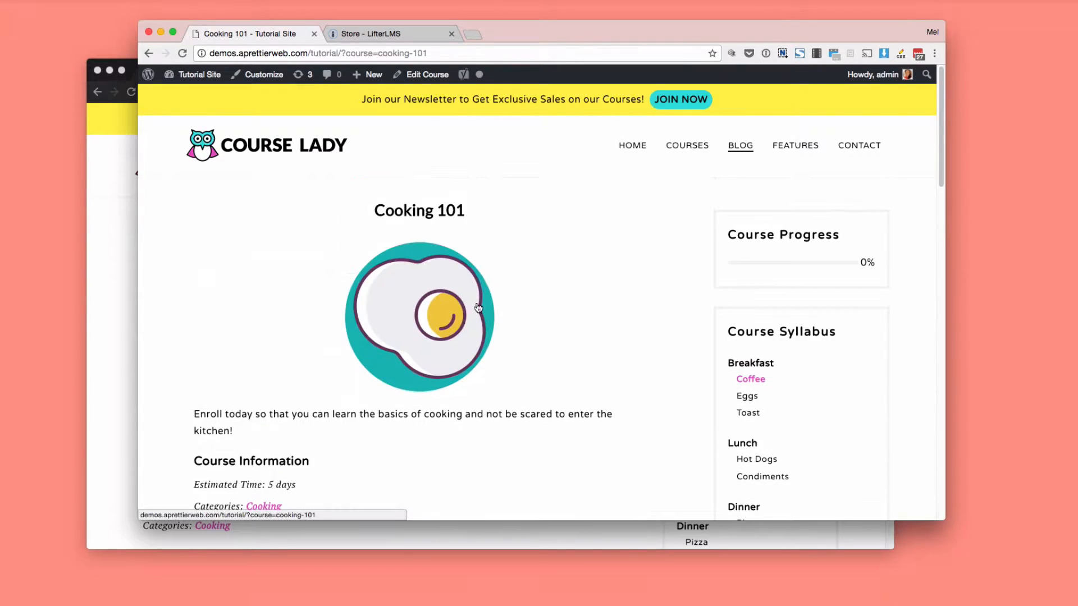
pyautogui.scroll(-3, 414, 354)
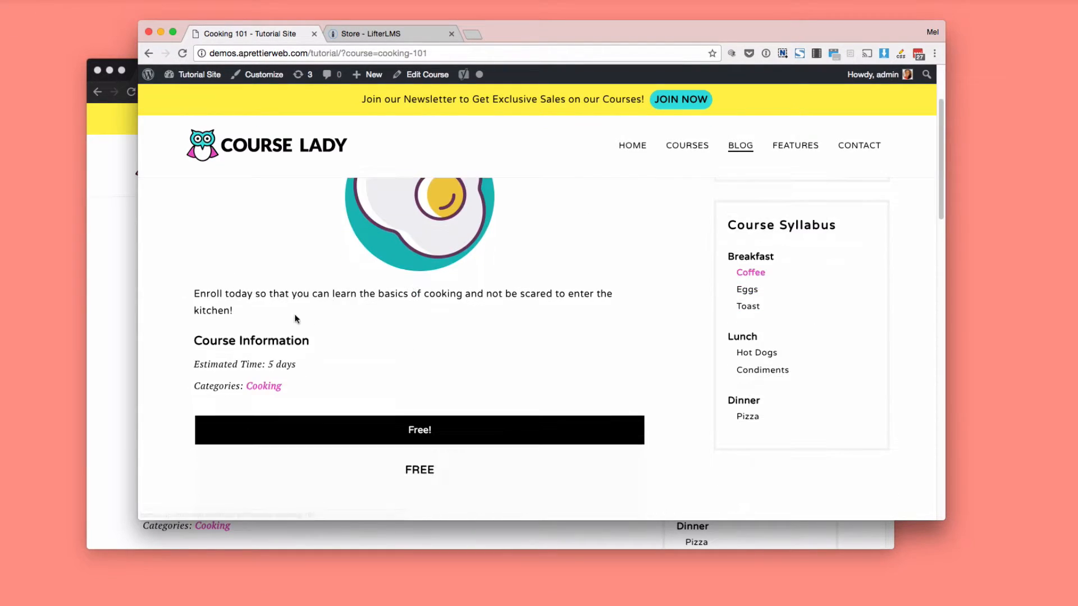
pyautogui.moveTo(194, 294)
pyautogui.mouseDown()
pyautogui.moveTo(248, 306)
pyautogui.moveTo(193, 310)
pyautogui.moveTo(189, 296)
pyautogui.mouseUp()
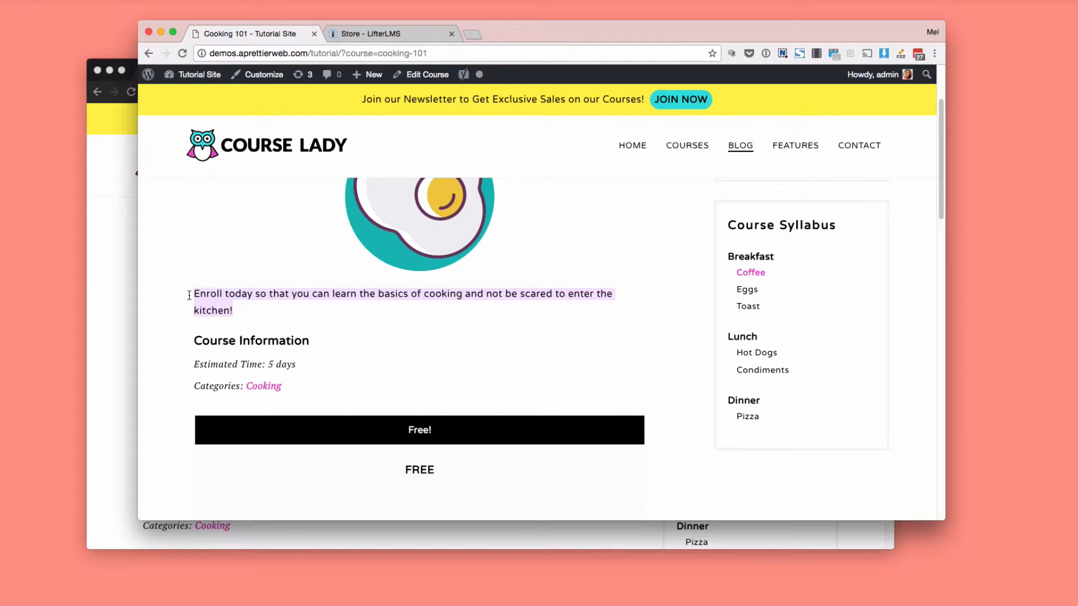
pyautogui.scroll(-3, 357, 331)
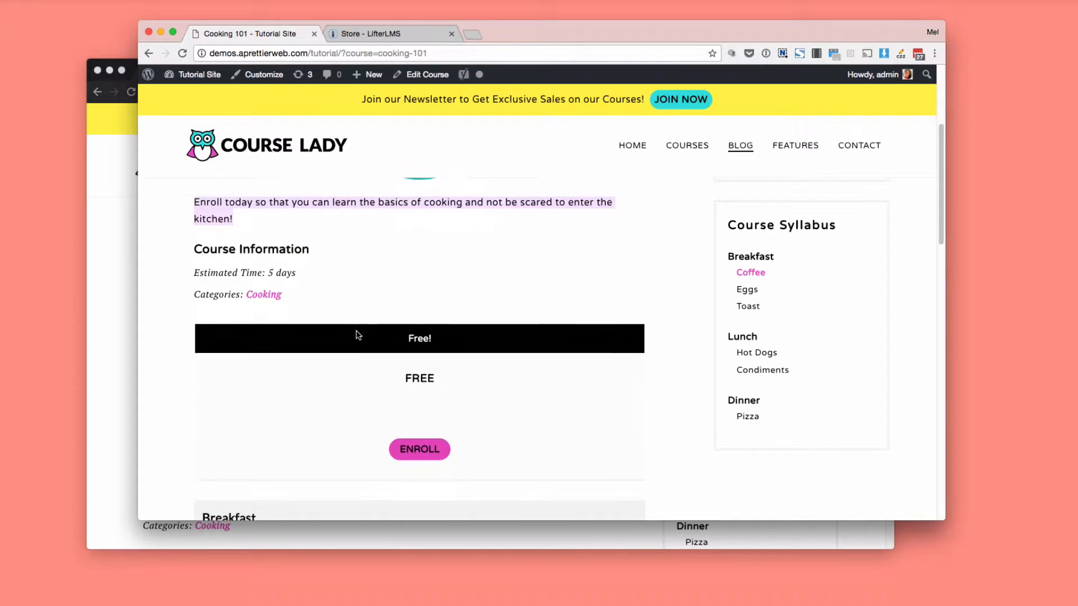
pyautogui.scroll(-2, 355, 335)
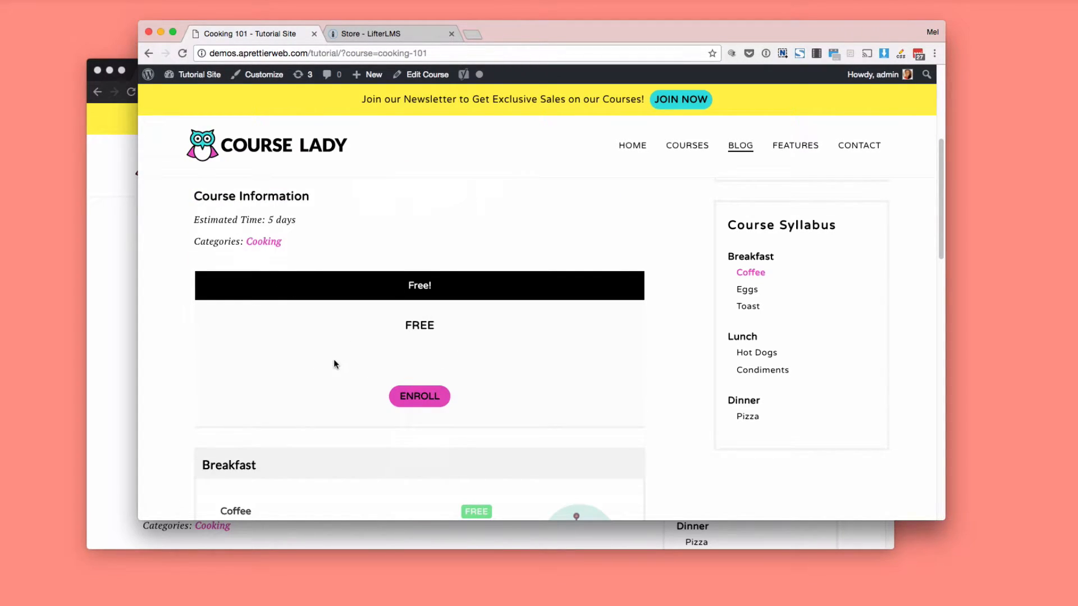
pyautogui.scroll(-8, 296, 400)
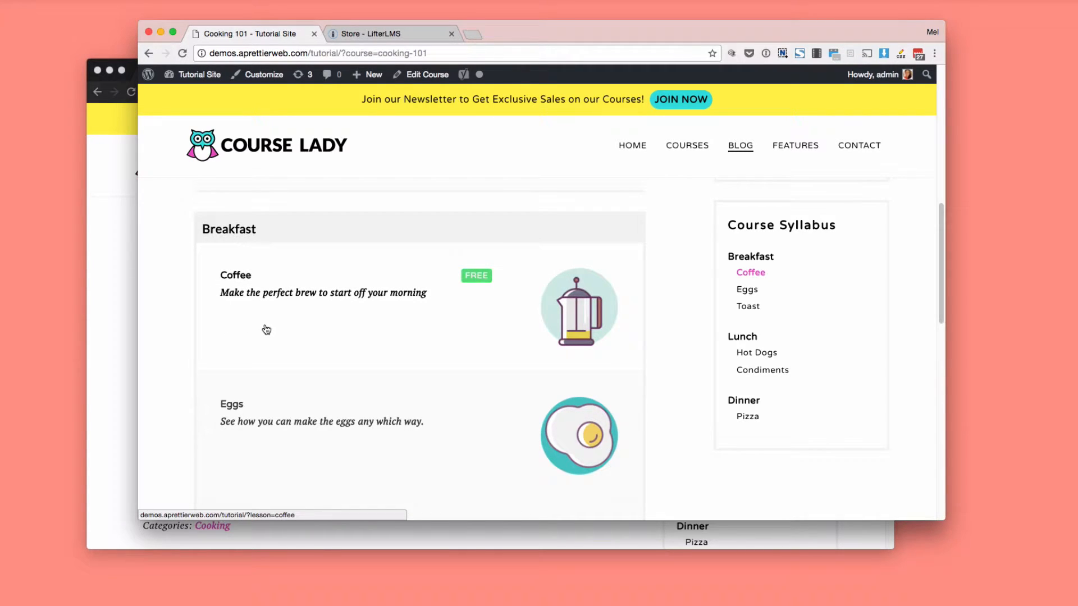
pyautogui.scroll(-3, 164, 269)
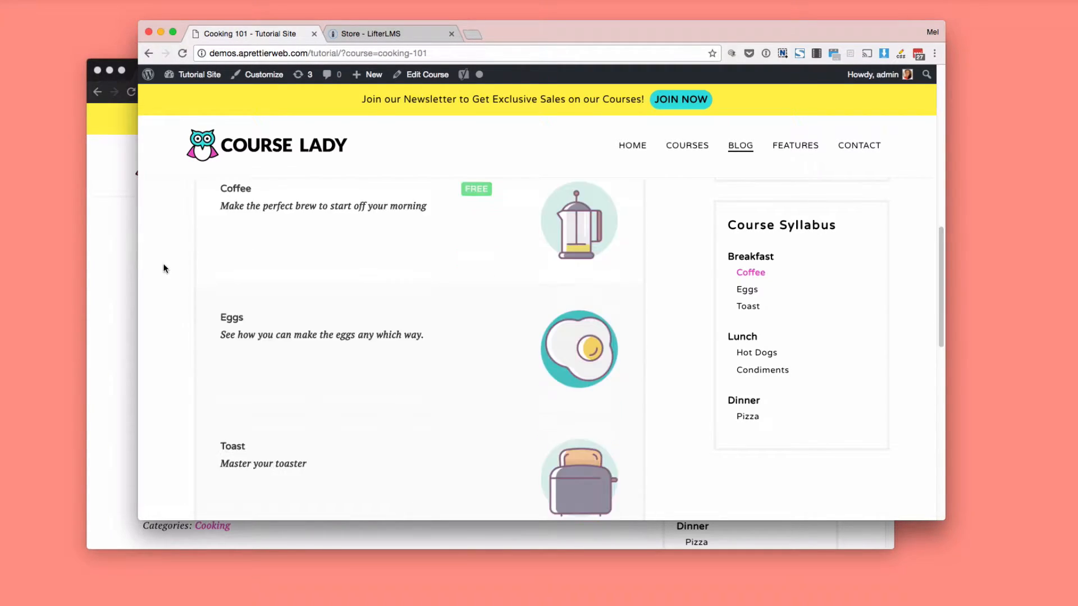
pyautogui.scroll(-15, 163, 269)
pyautogui.scroll(15, 163, 269)
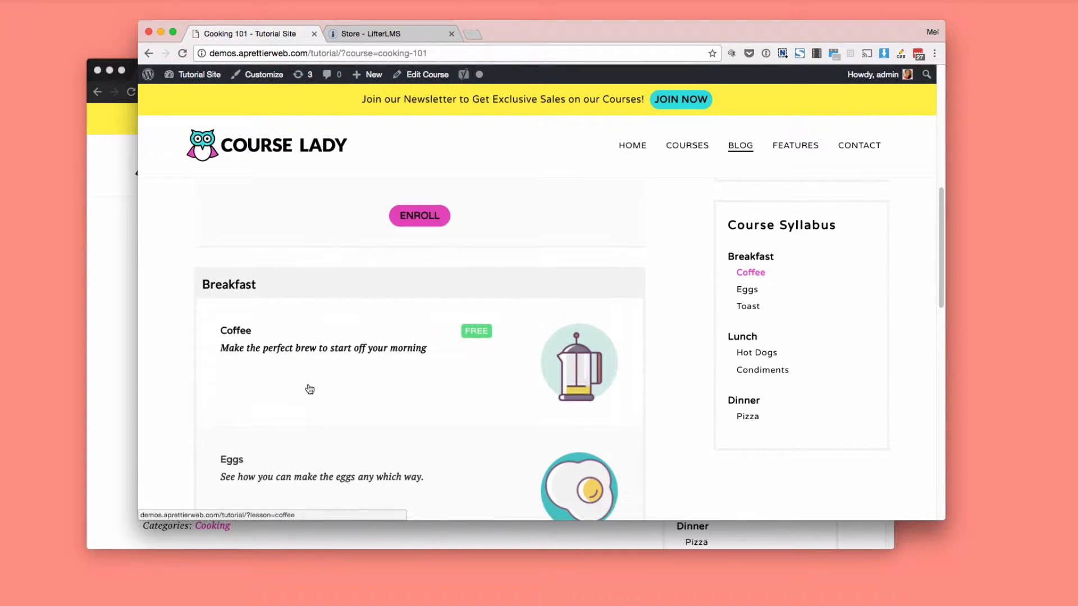
pyautogui.scroll(1, 301, 399)
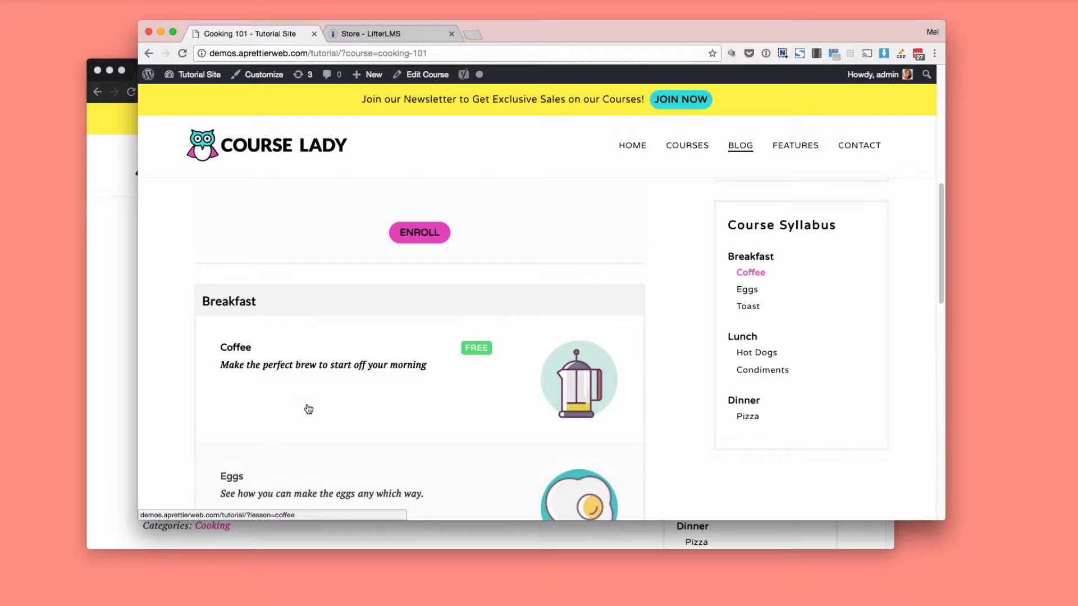
# Open the Coffee lesson from the Breakfast section and view its content and lesson navigation.
pyautogui.click(396, 390)
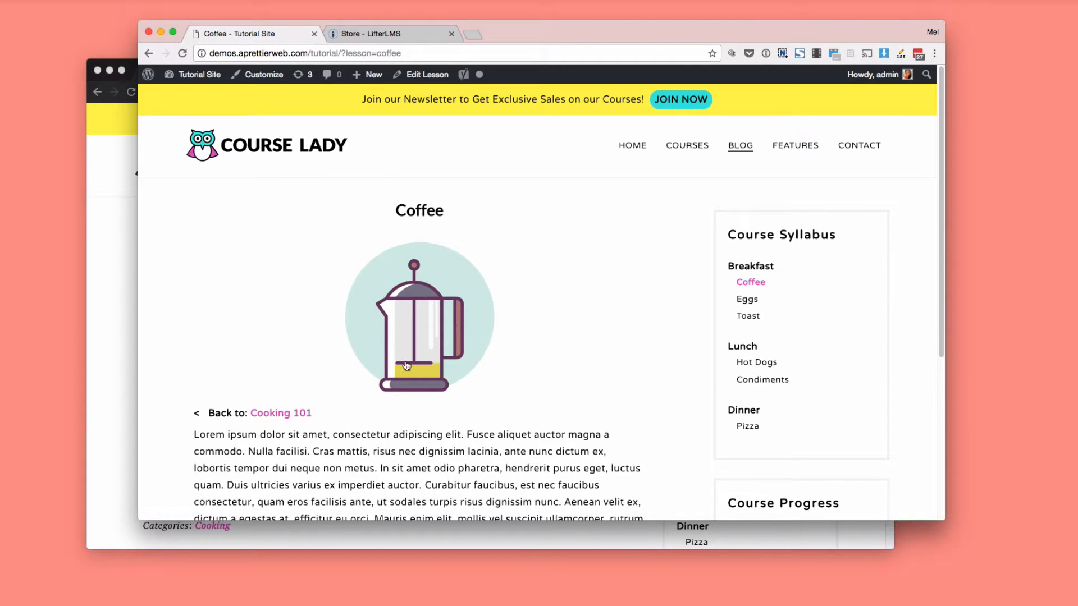
pyautogui.scroll(-5, 404, 365)
pyautogui.scroll(3, 404, 364)
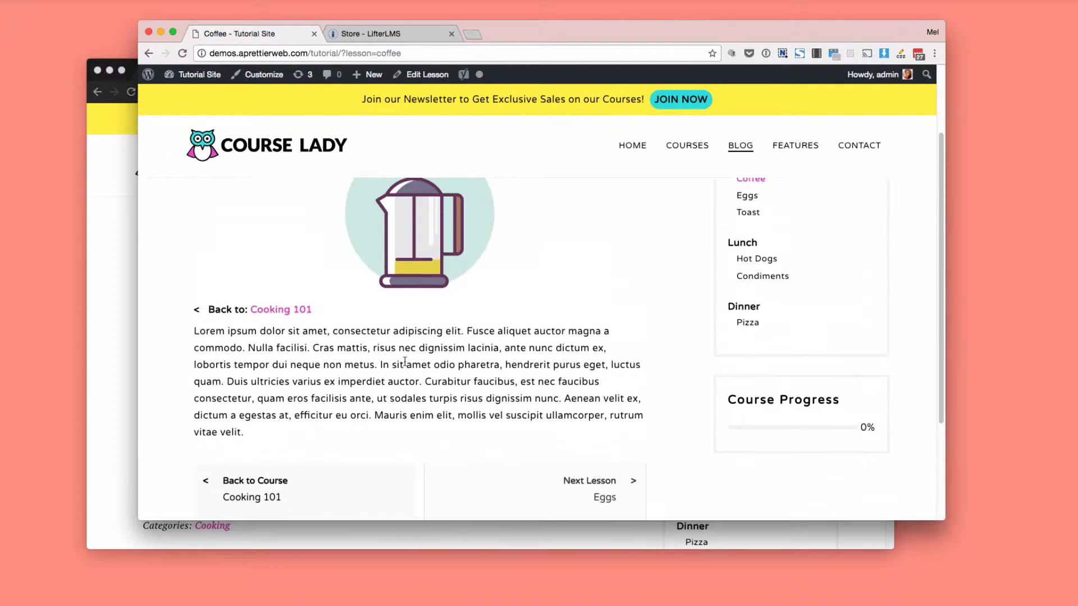
# Go back from the Coffee lesson to the Cooking 101 course and review its enrollment box and Breakfast lessons.
pyautogui.click(282, 327)
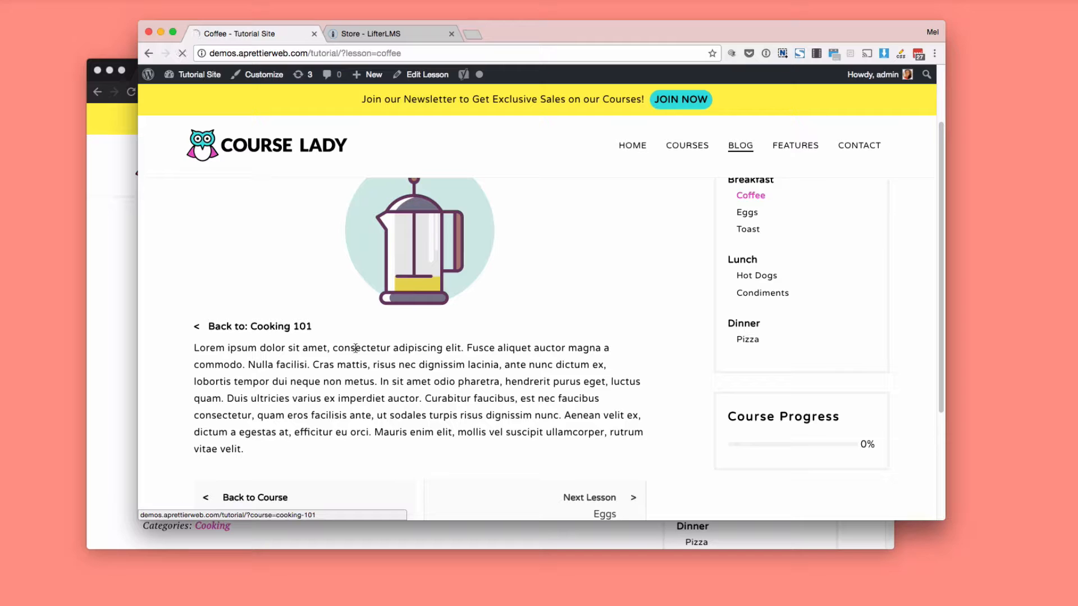
pyautogui.scroll(-7, 367, 353)
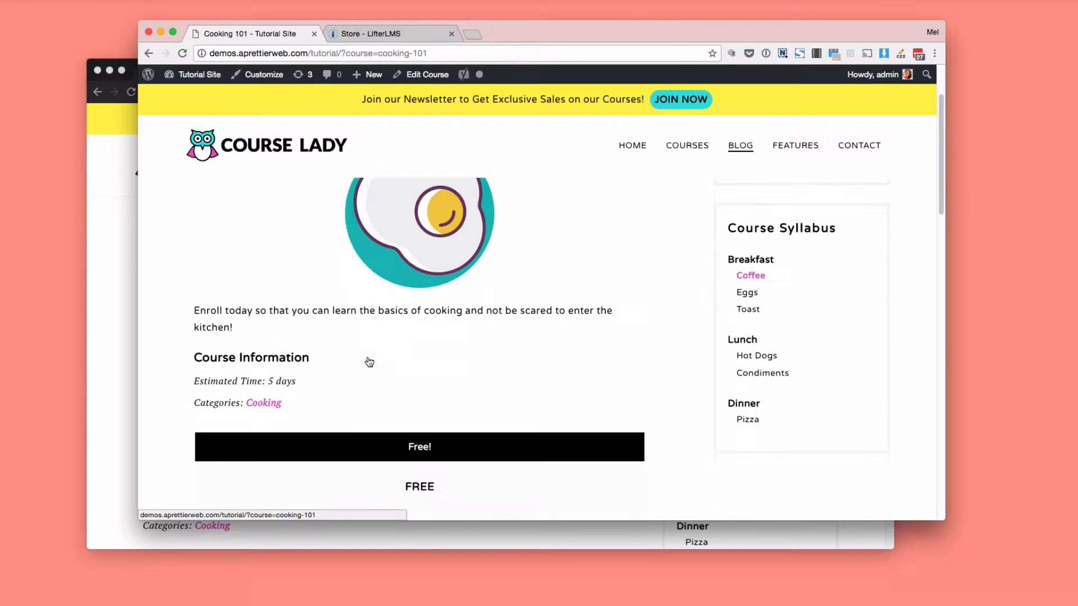
pyautogui.scroll(-2, 367, 356)
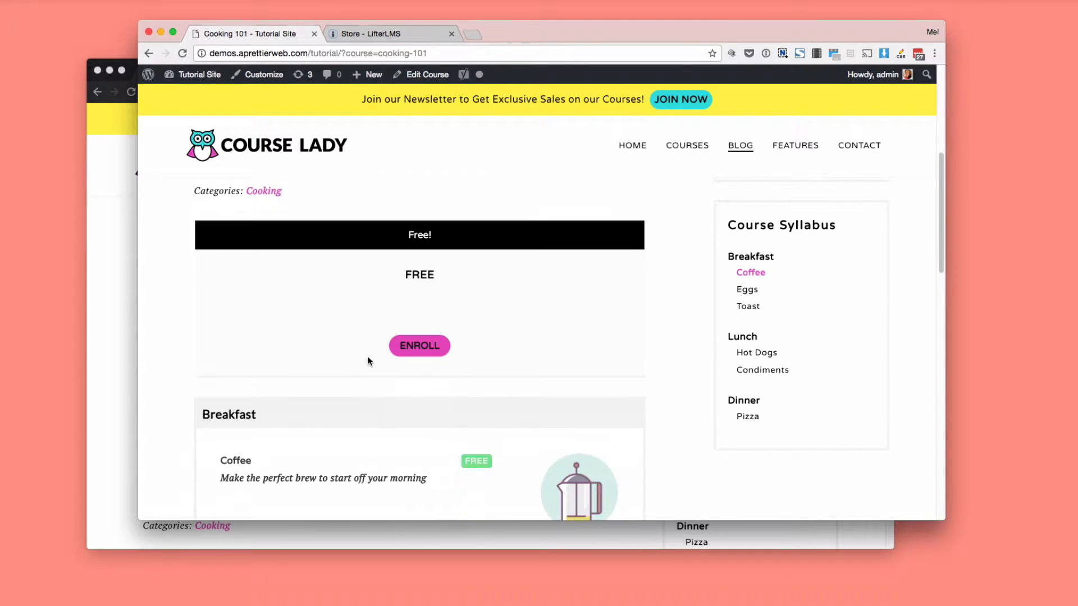
pyautogui.scroll(-5, 414, 361)
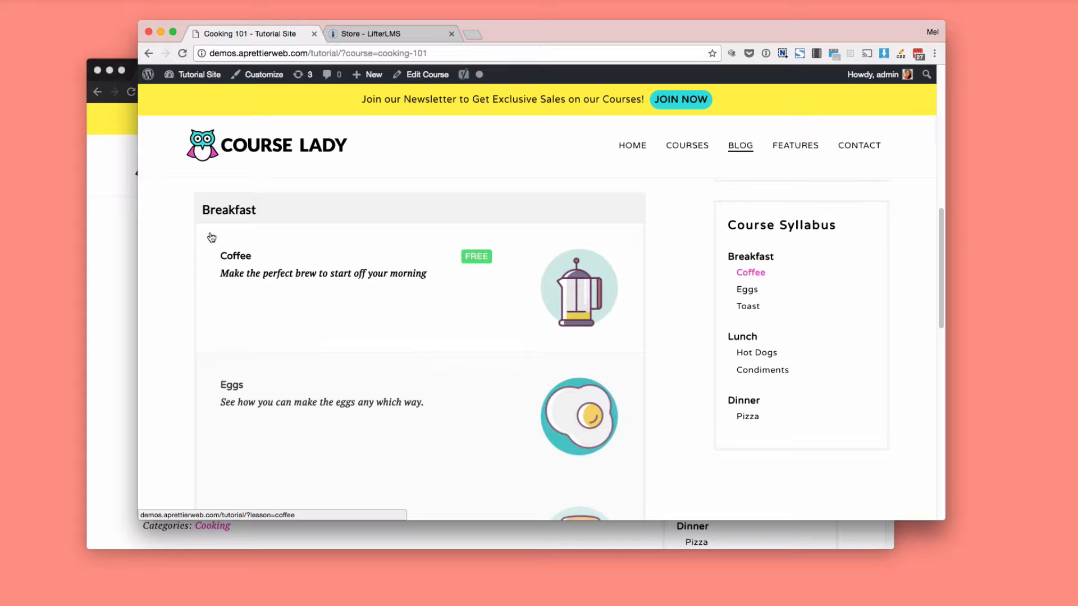
pyautogui.scroll(6, 314, 263)
pyautogui.scroll(2, 344, 238)
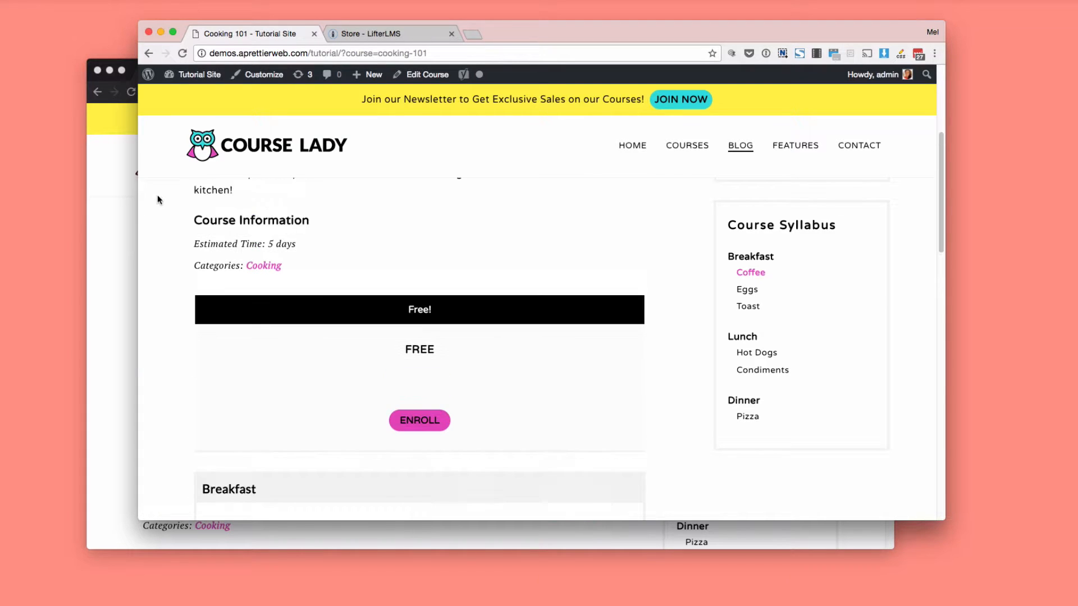
# Switch to the logged-out browser window and start enrolling in the free Cooking 101 course.
pyautogui.click(103, 216)
pyautogui.scroll(-2, 260, 240)
pyautogui.scroll(-5, 259, 241)
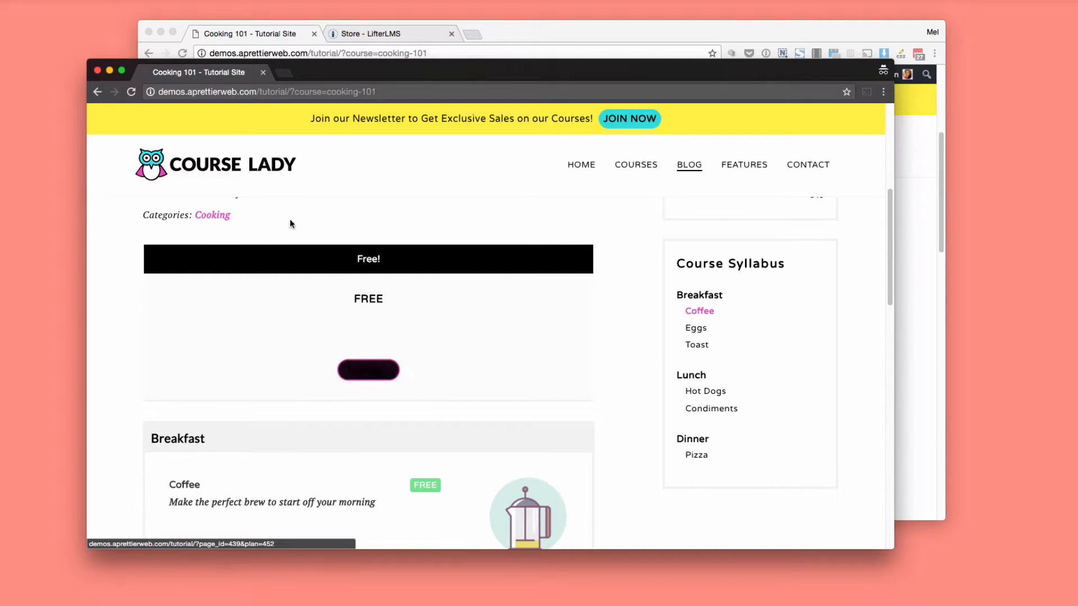
pyautogui.click(365, 372)
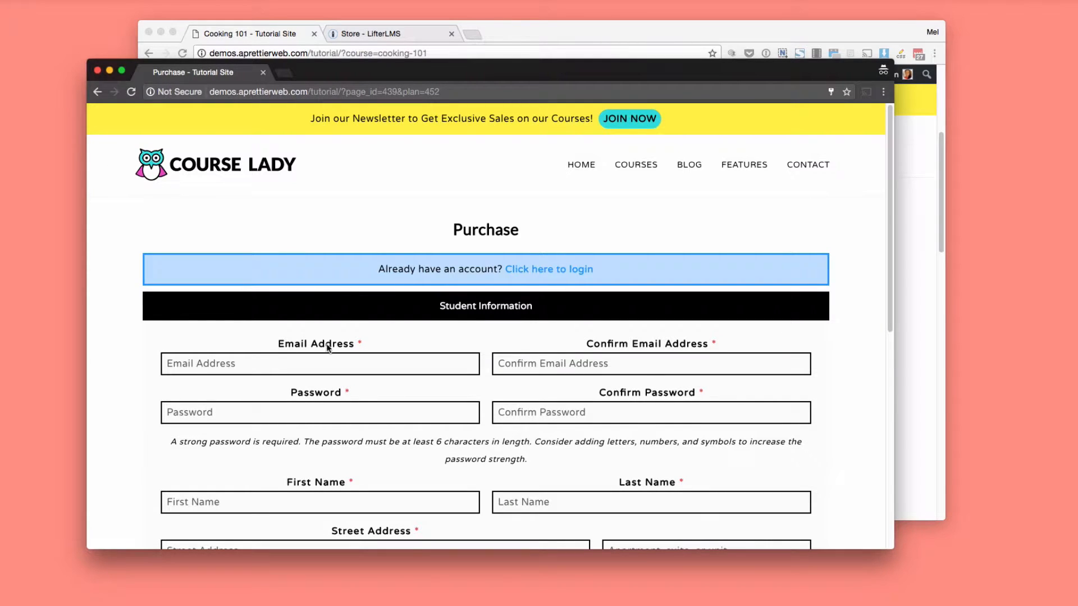
# Examine the Purchase page's student information fields and enrollment confirmation, leaving the form empty.
pyautogui.scroll(-3, 441, 348)
pyautogui.scroll(-4, 440, 348)
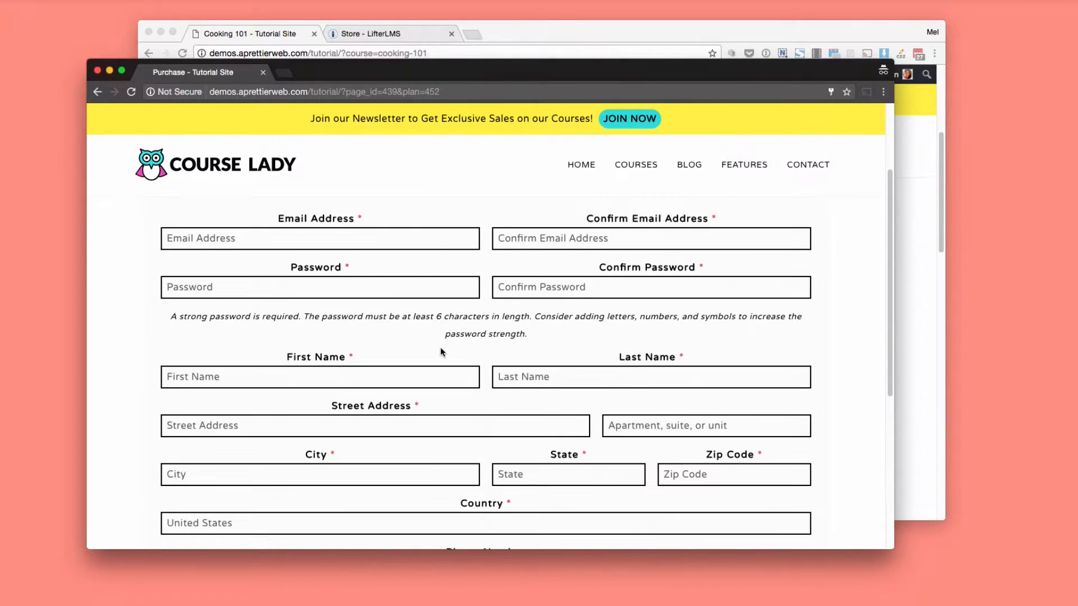
pyautogui.scroll(-7, 361, 328)
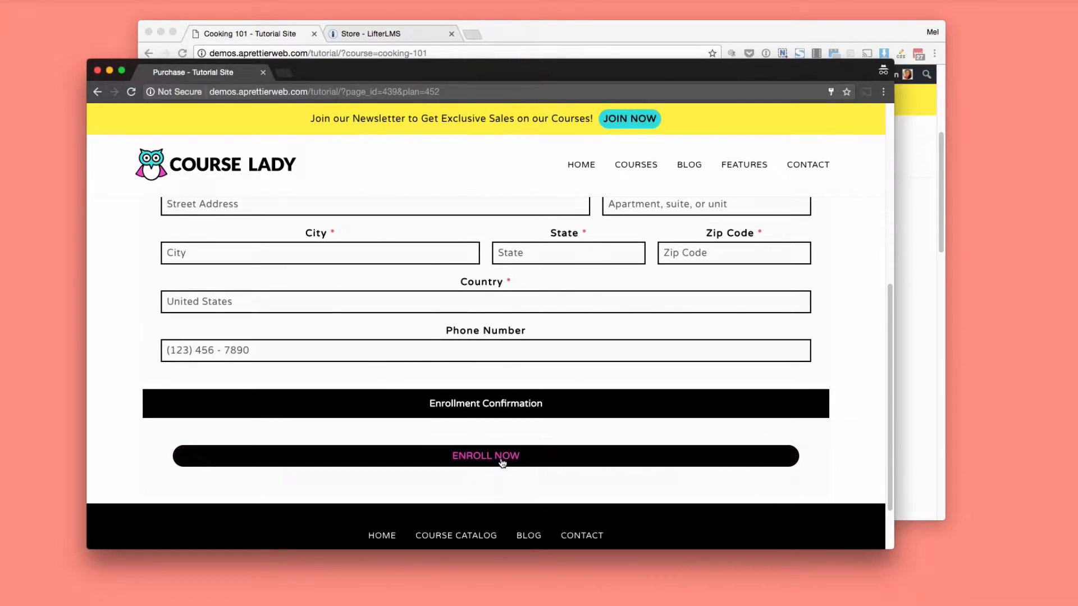
pyautogui.scroll(12, 449, 409)
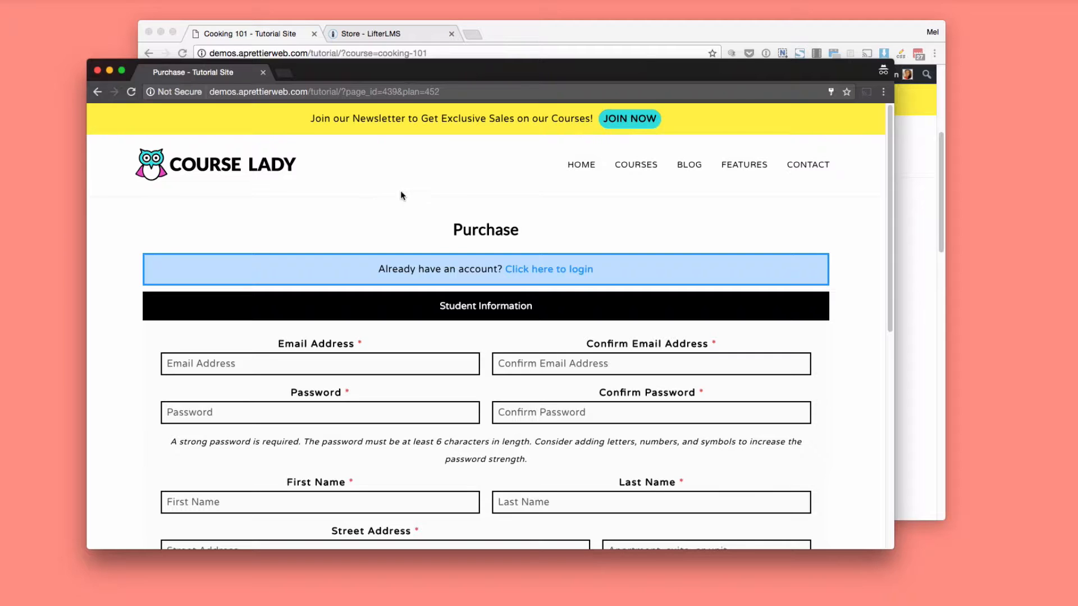
# Return to the logged-in admin window, open the My Courses page and review its dashboard sections.
pyautogui.click(224, 26)
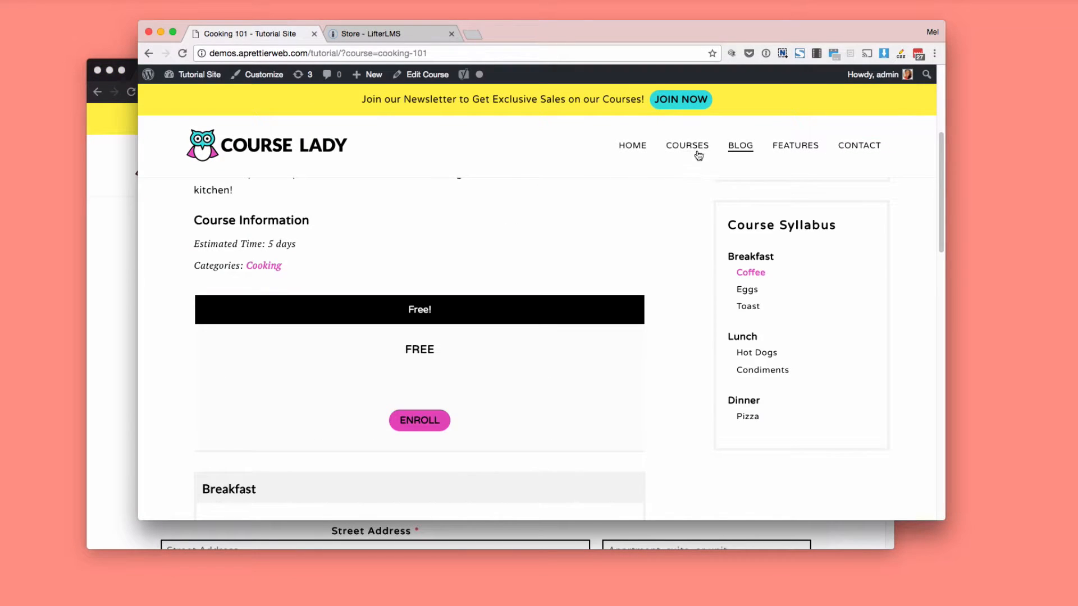
pyautogui.moveTo(696, 151)
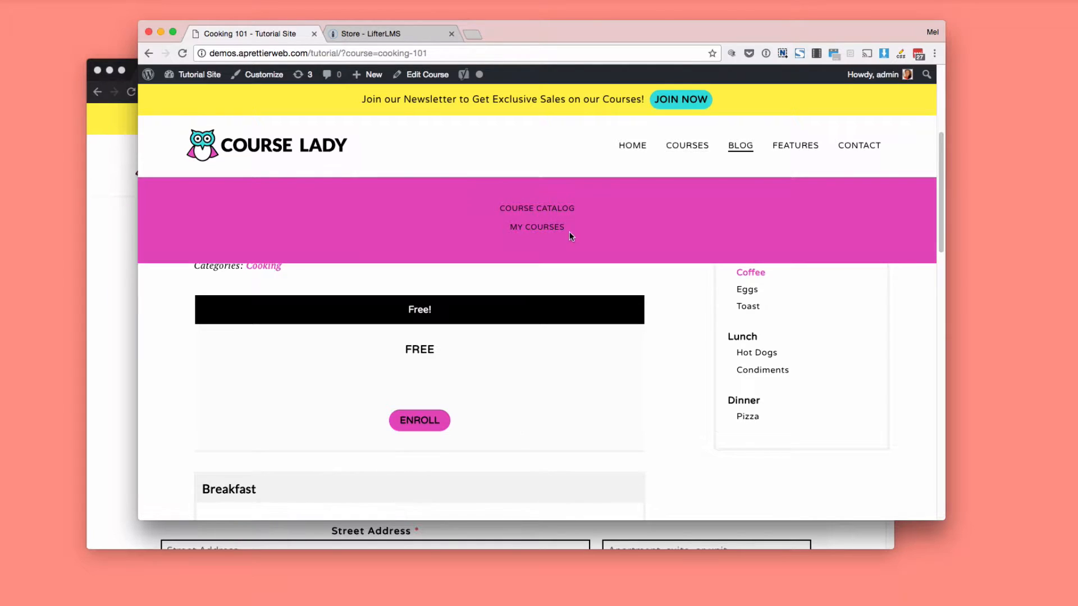
pyautogui.click(544, 228)
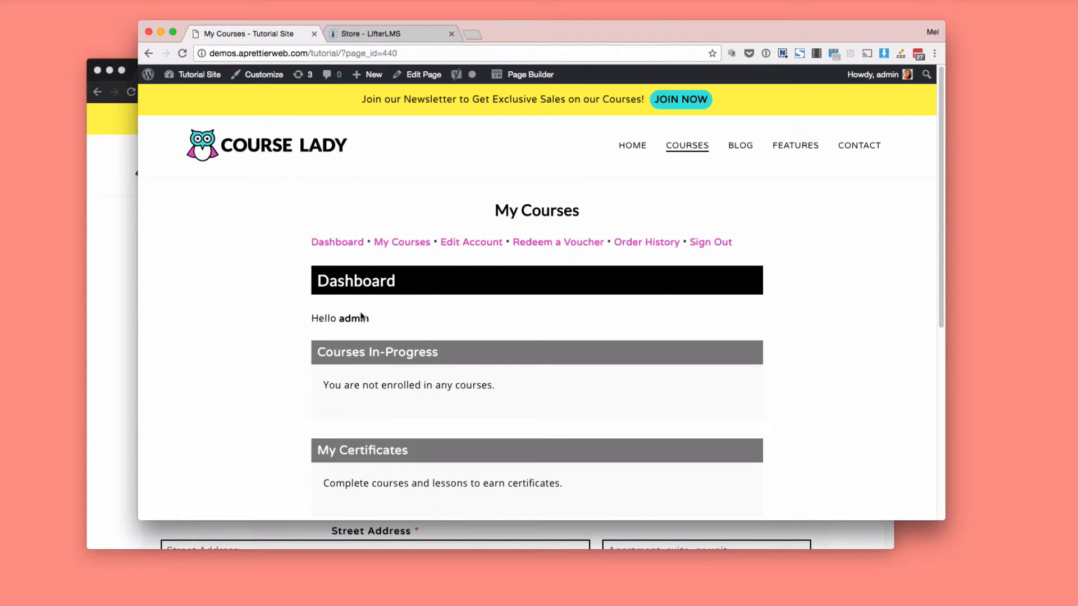
pyautogui.scroll(-2, 350, 337)
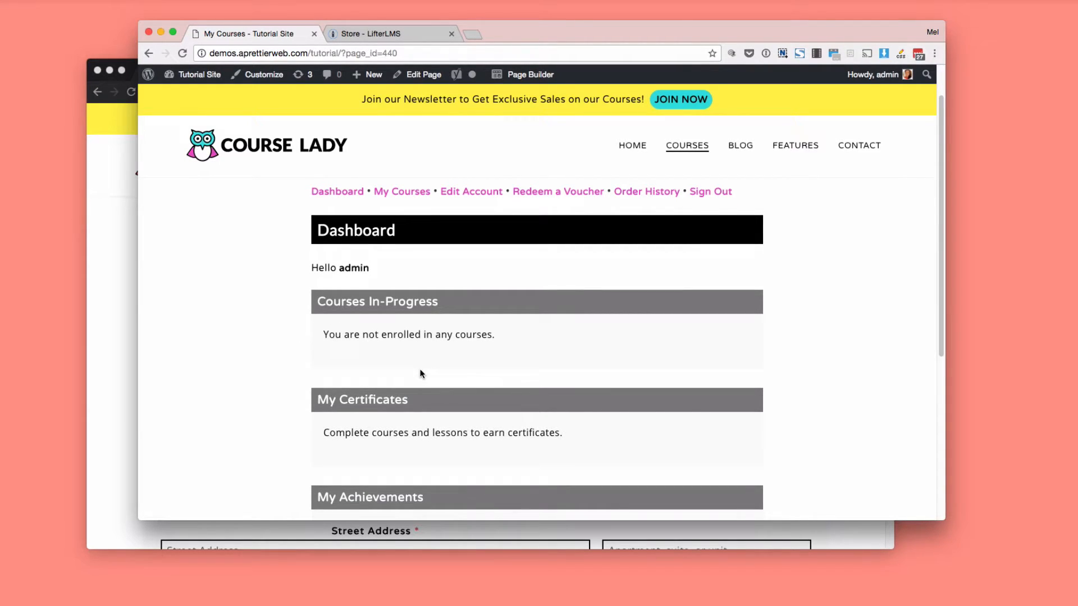
pyautogui.scroll(-3, 420, 373)
pyautogui.scroll(5, 419, 373)
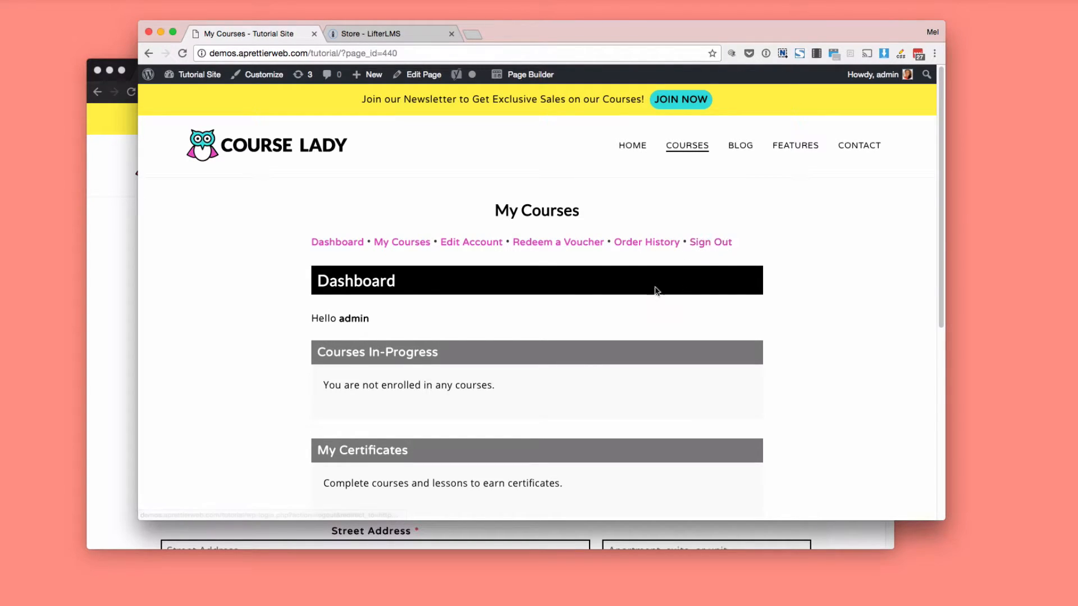
pyautogui.scroll(-3, 636, 306)
pyautogui.scroll(3, 638, 312)
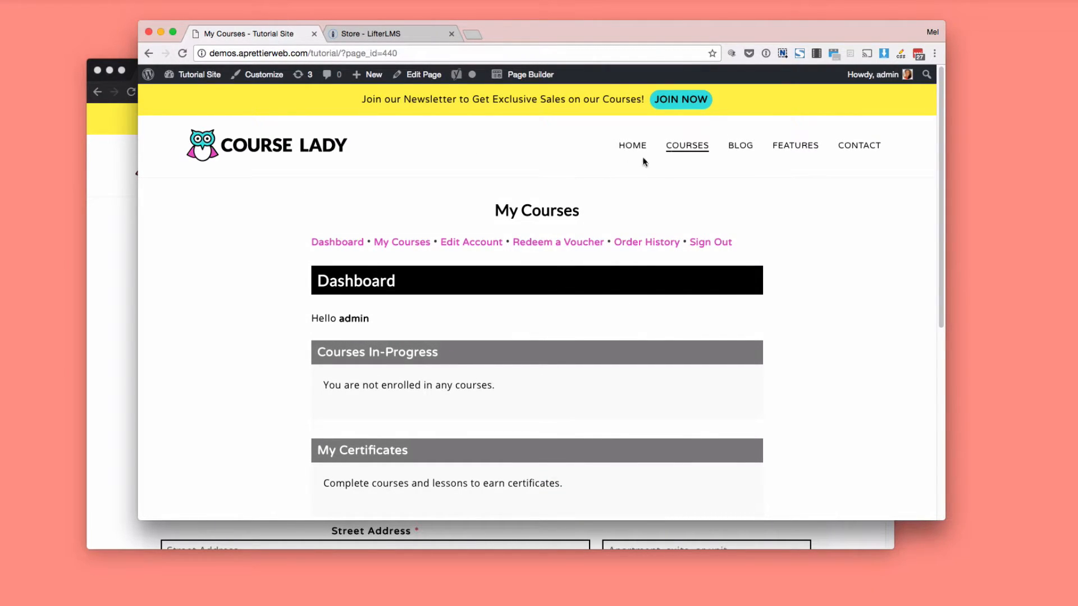
# Open the Gourmet Cooking course from the Course Catalog and review its payment options, sections and course information.
pyautogui.moveTo(690, 147)
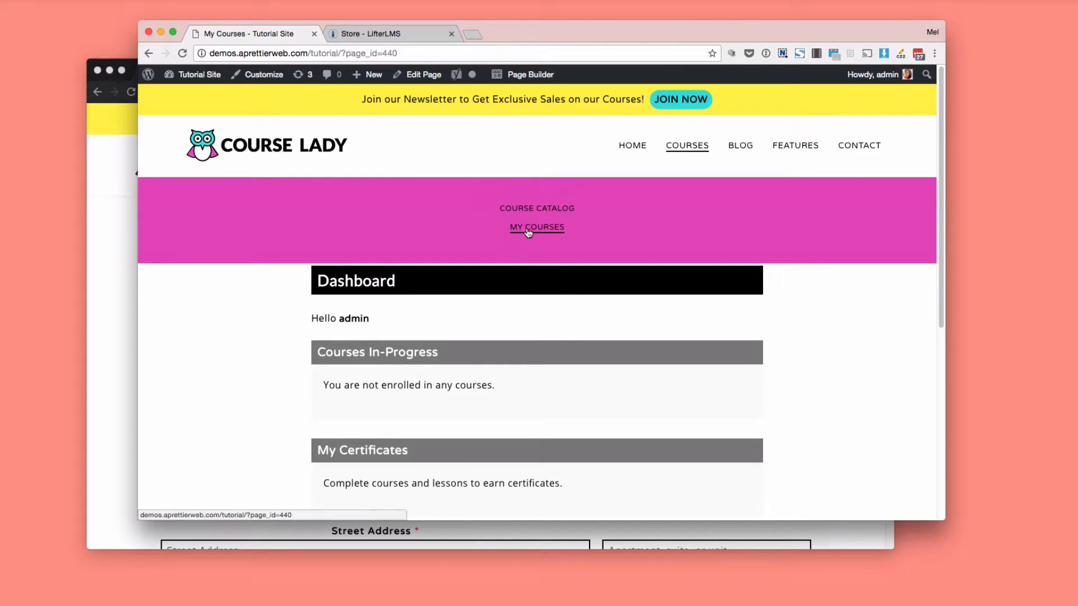
pyautogui.click(527, 213)
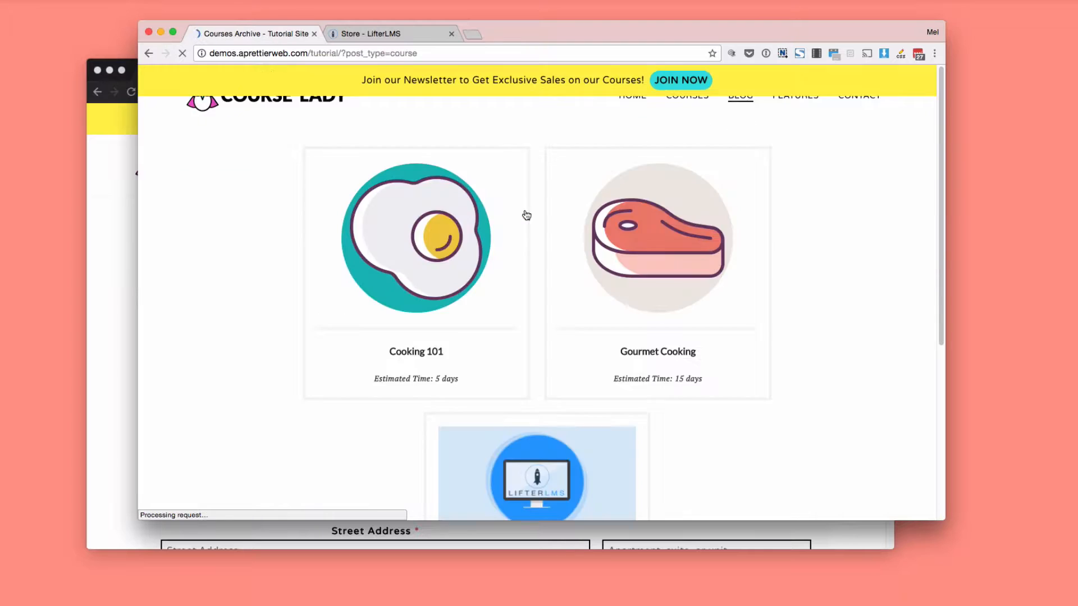
pyautogui.click(644, 328)
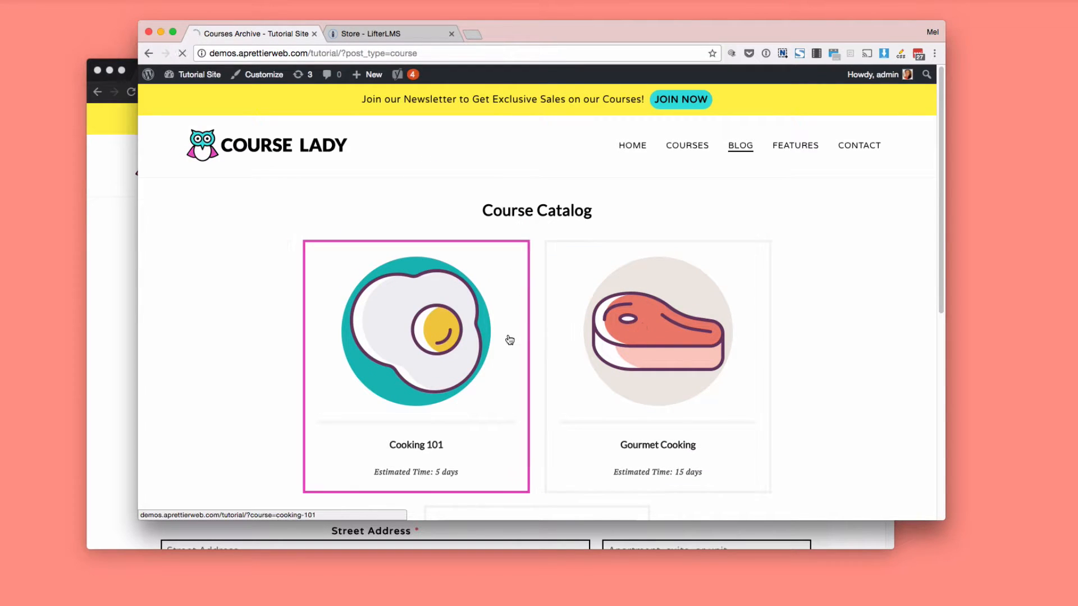
pyautogui.scroll(-2, 510, 340)
pyautogui.scroll(-5, 510, 340)
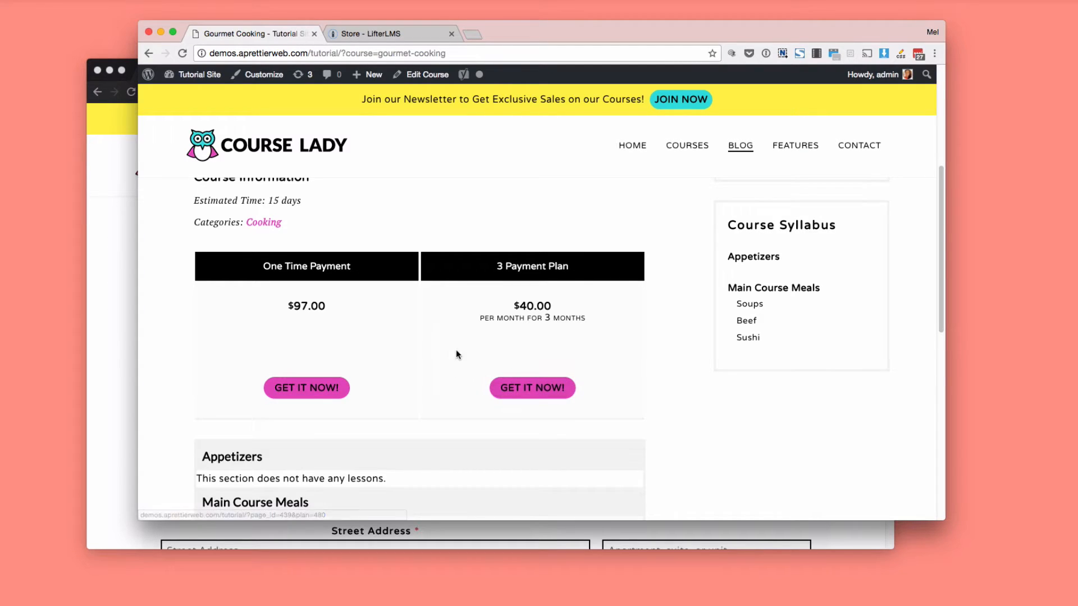
pyautogui.scroll(8, 421, 373)
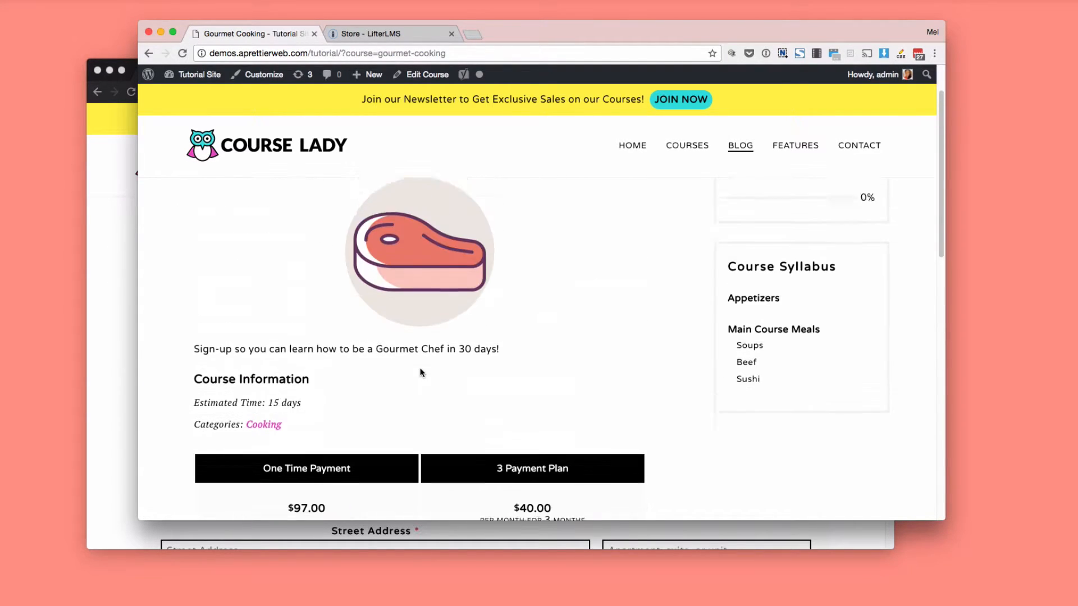
# Open the Gourmet Cooking course for editing and collapse its Yoast SEO and Course Lady Page Settings sections.
pyautogui.click(409, 81)
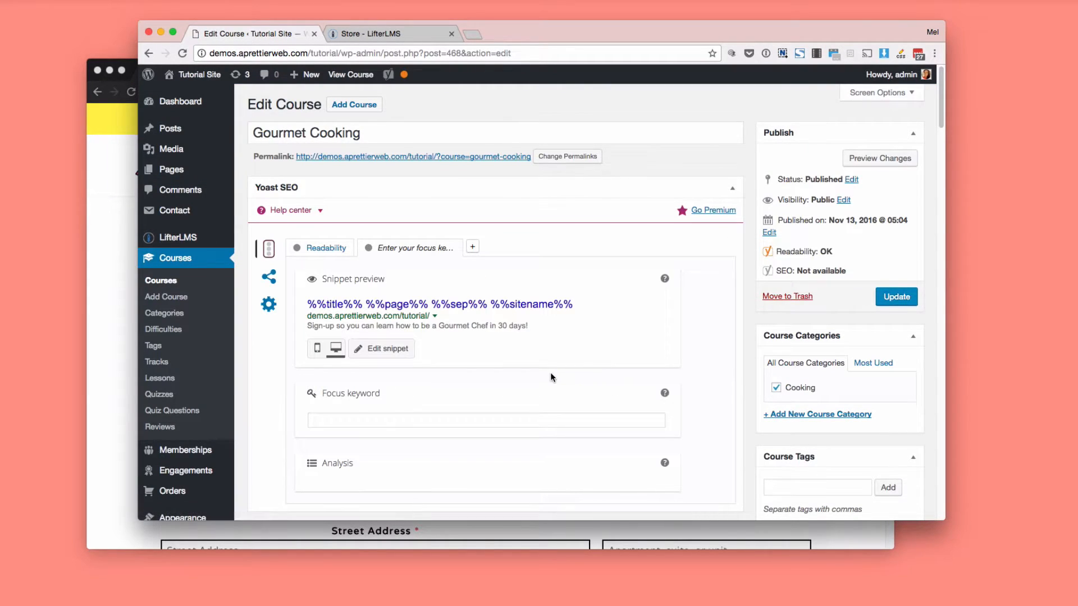
pyautogui.click(732, 188)
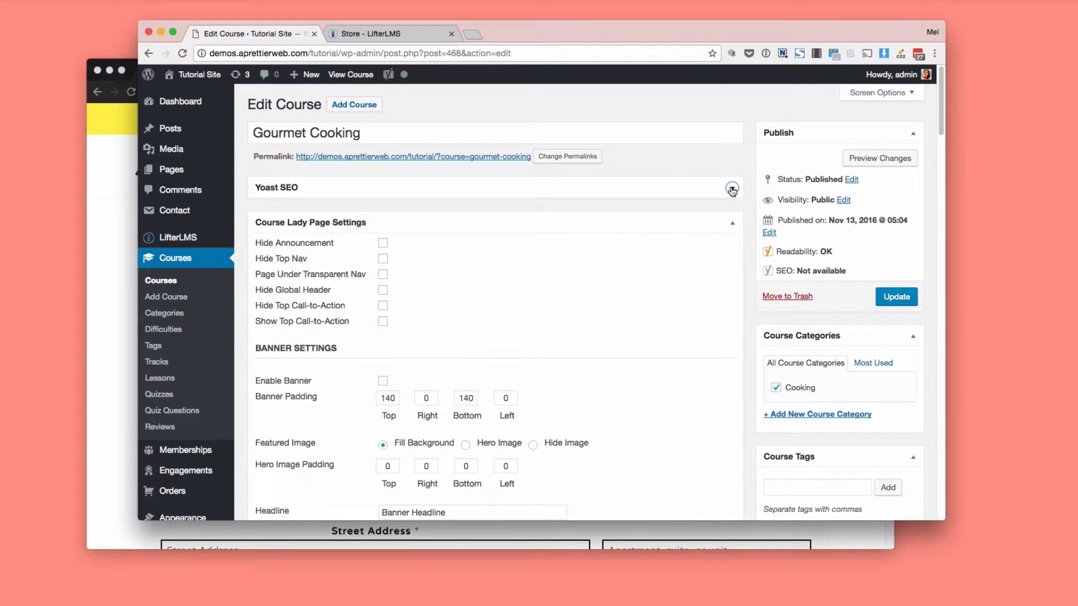
pyautogui.click(732, 224)
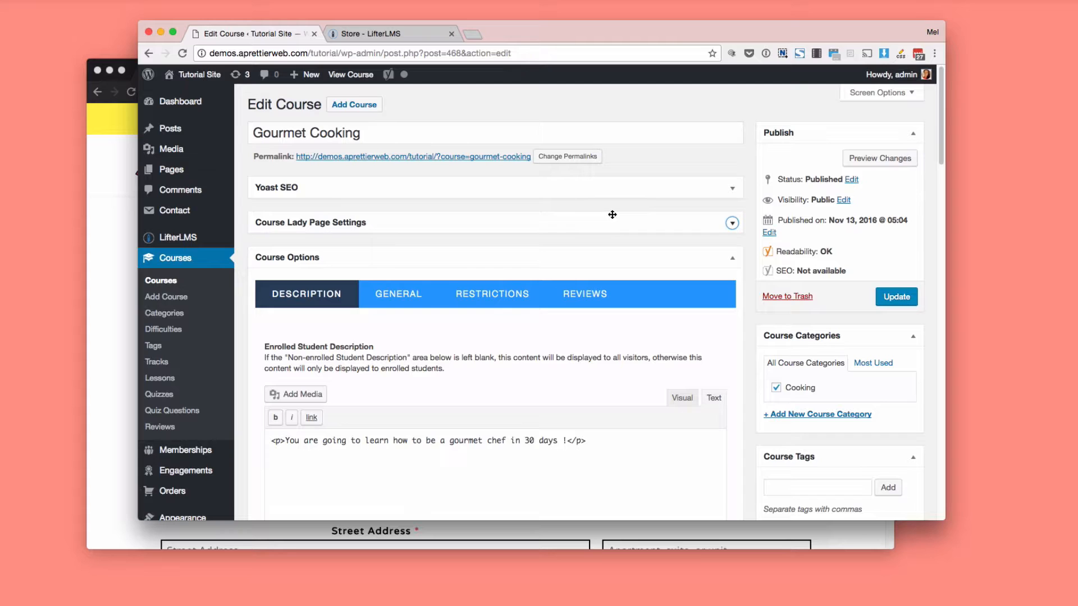
# Review the enrolled and non-enrolled student descriptions in the Gourmet Cooking course options.
pyautogui.scroll(-3, 612, 217)
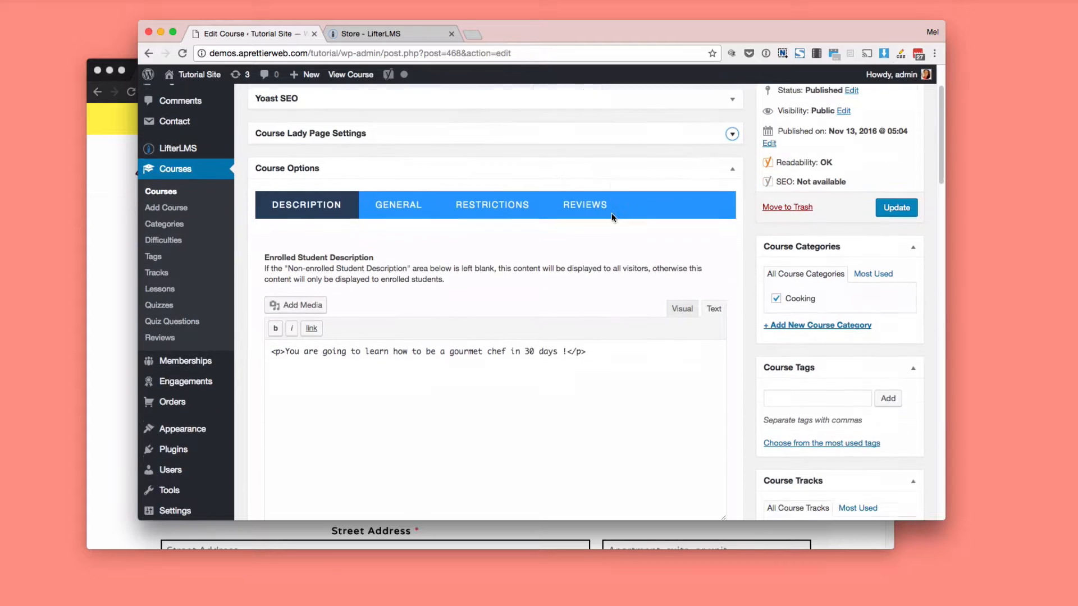
pyautogui.scroll(-2, 308, 318)
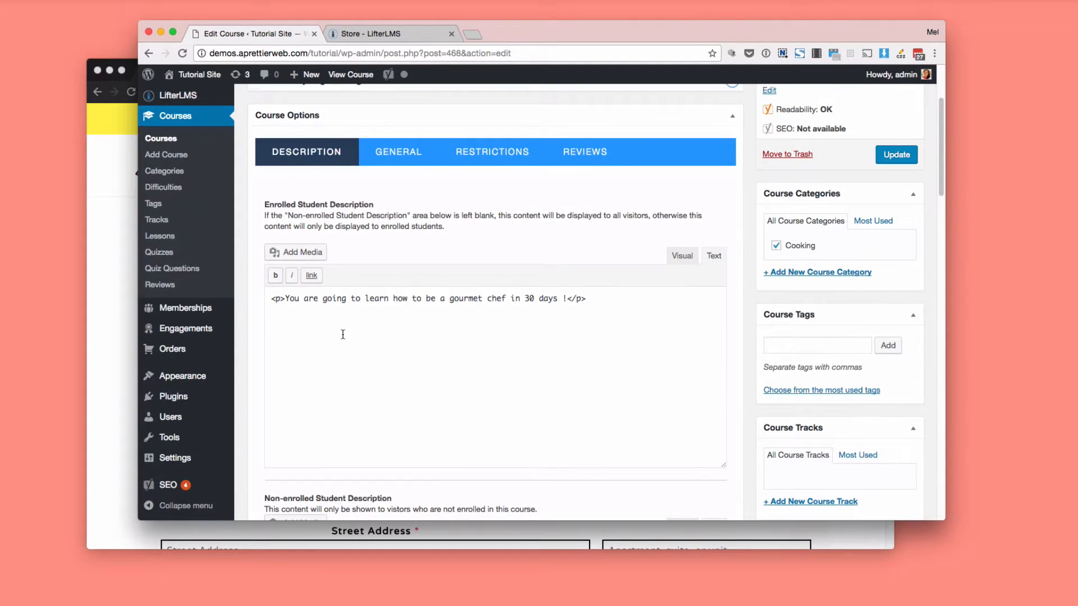
pyautogui.scroll(-4, 344, 335)
pyautogui.scroll(2, 343, 334)
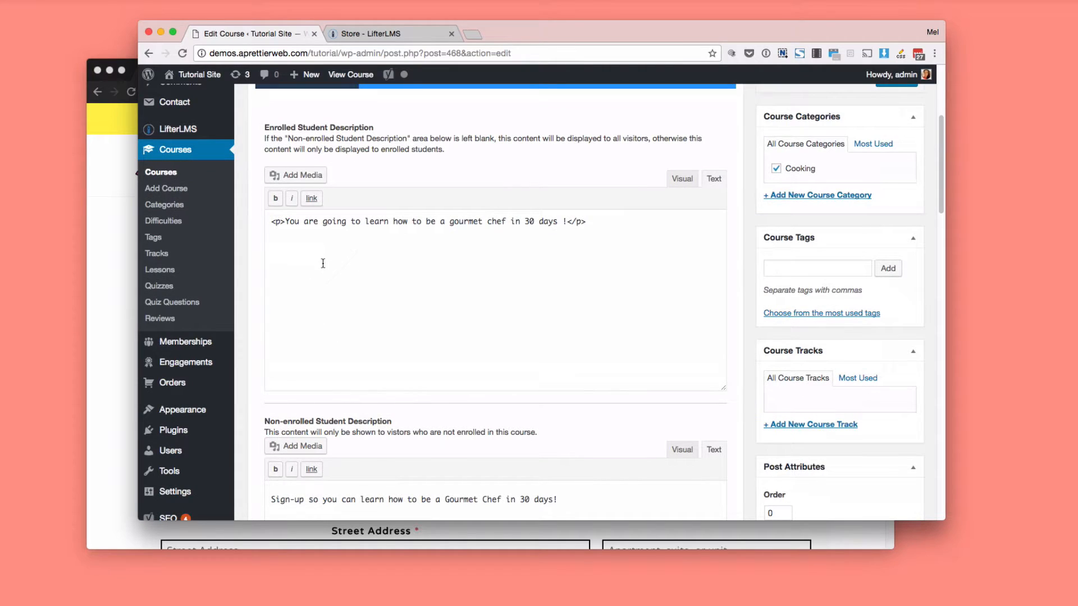
pyautogui.scroll(-2, 322, 261)
pyautogui.scroll(6, 323, 262)
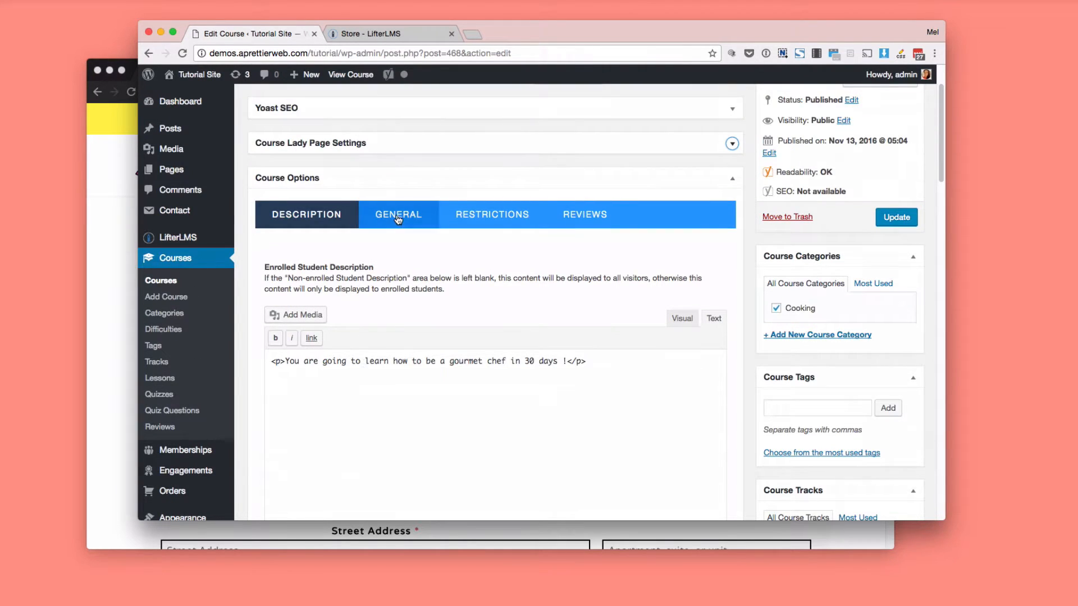
# Examine the course's General options, covering course length, difficulty category, featured video and featured audio.
pyautogui.click(398, 220)
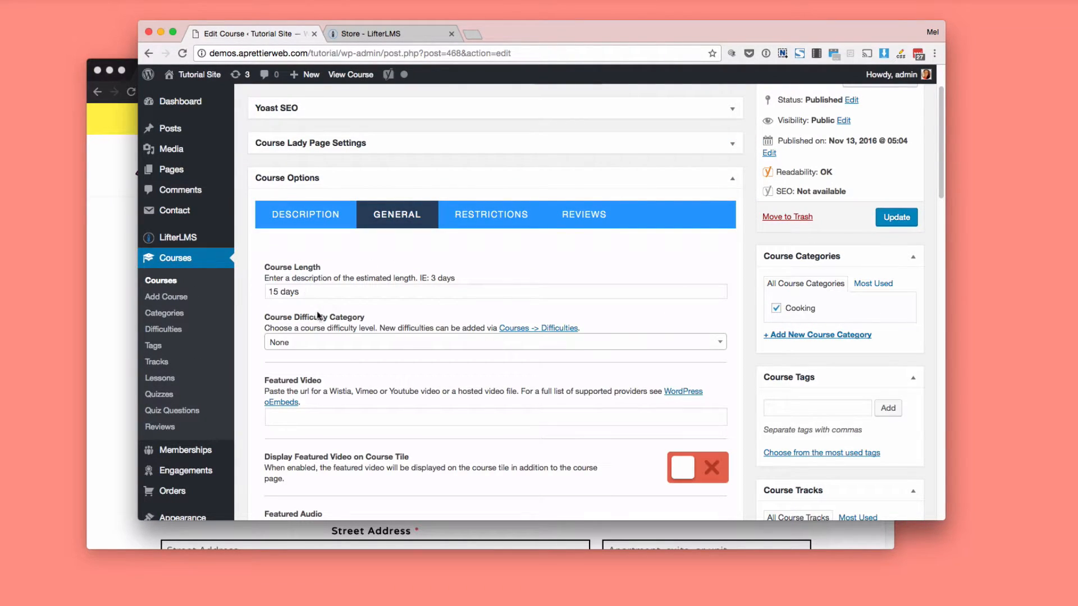
pyautogui.scroll(-2, 327, 324)
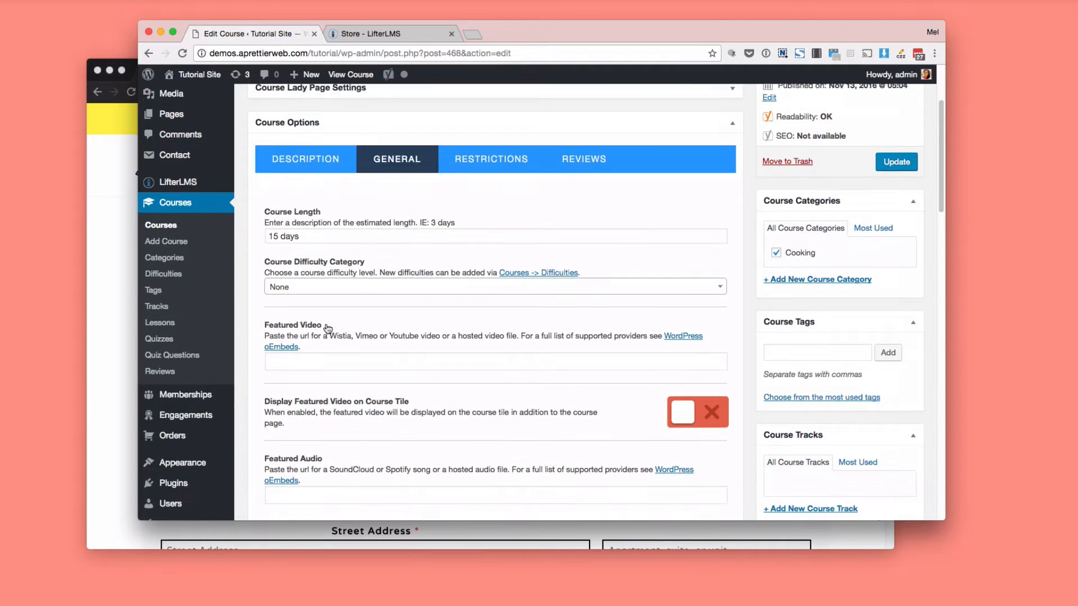
pyautogui.scroll(-4, 327, 329)
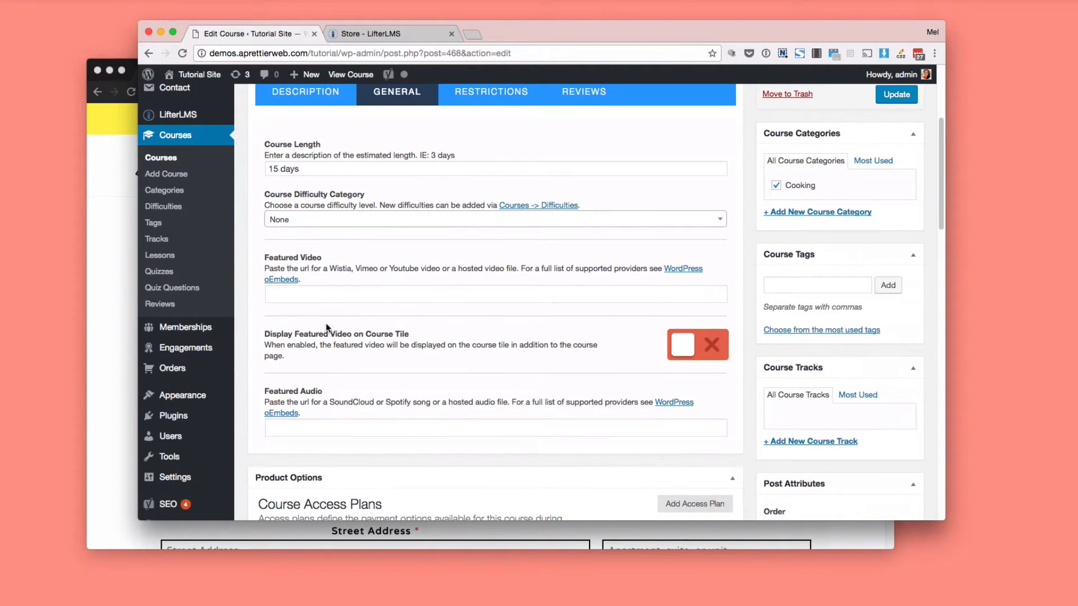
pyautogui.scroll(-2, 326, 322)
pyautogui.scroll(10, 325, 322)
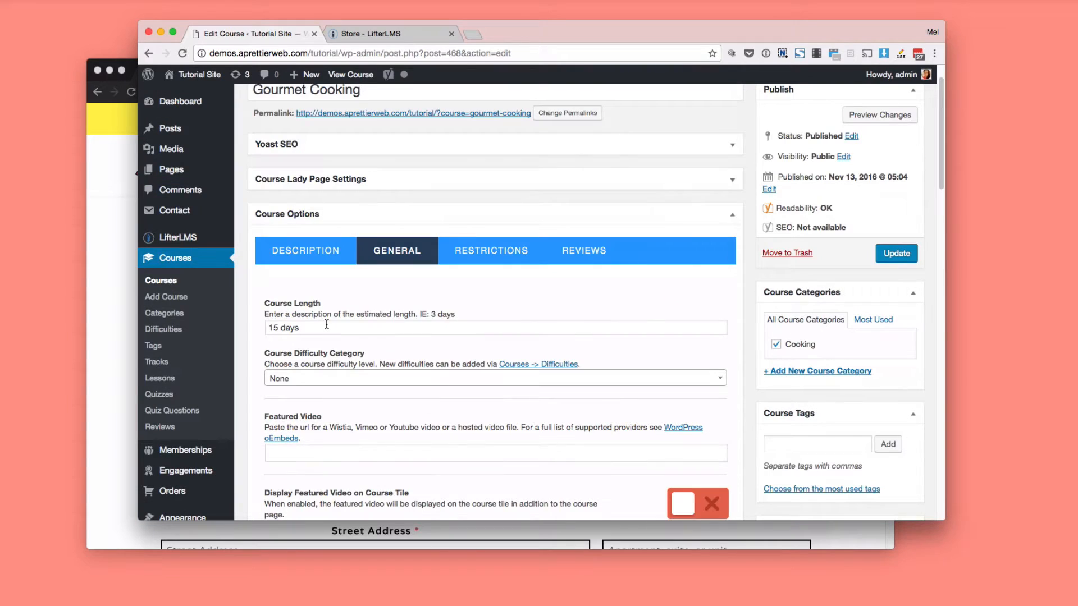
# Examine the course's Restrictions and Reviews options, ending back on the Restrictions settings.
pyautogui.click(469, 255)
pyautogui.scroll(-2, 348, 330)
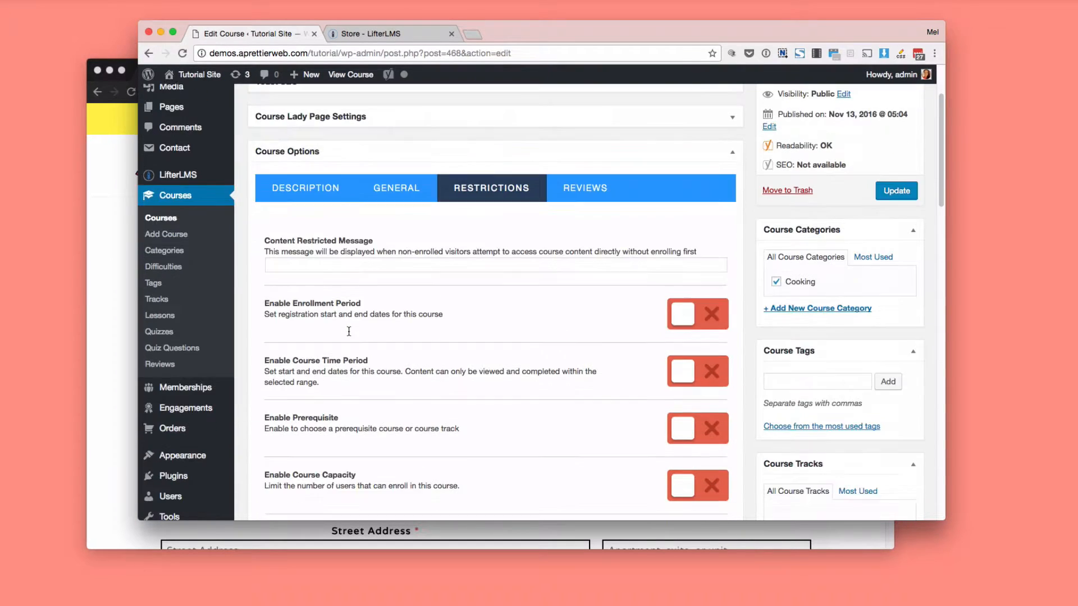
pyautogui.scroll(-2, 348, 335)
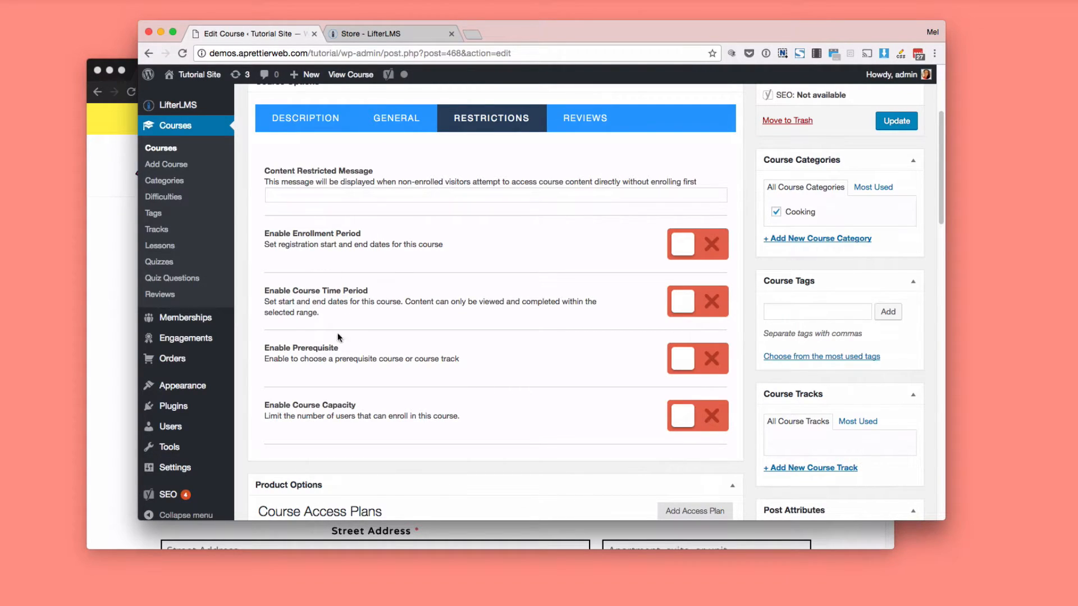
pyautogui.scroll(5, 333, 357)
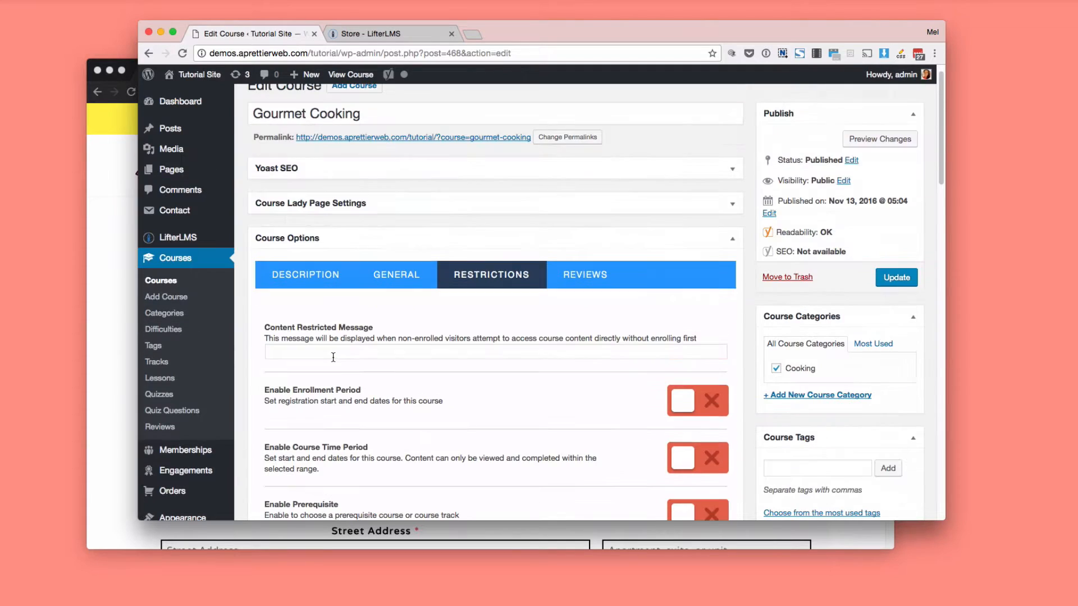
pyautogui.scroll(-5, 333, 357)
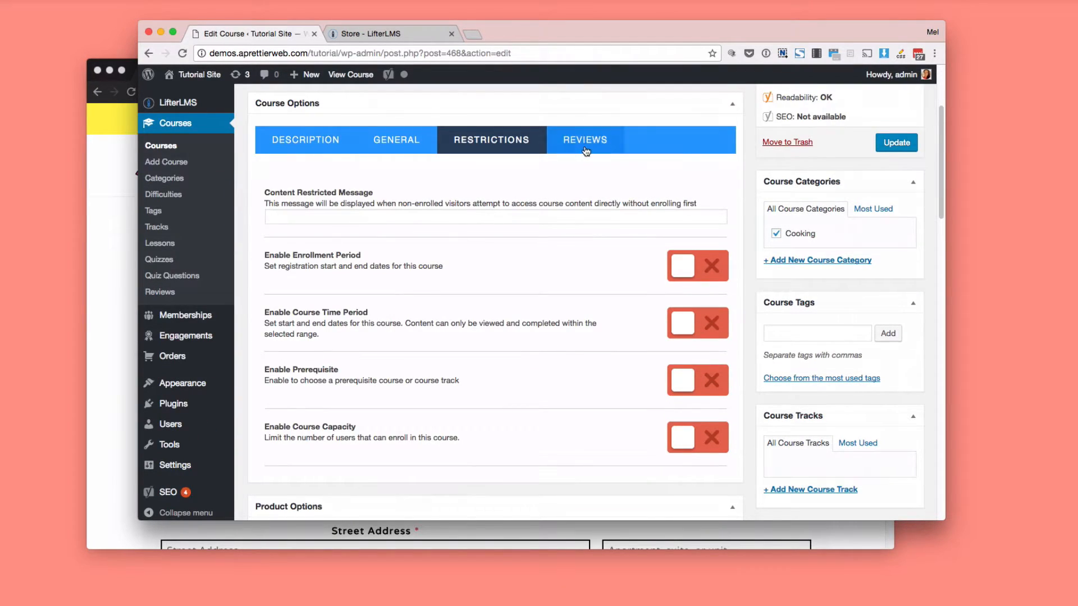
pyautogui.click(584, 140)
pyautogui.click(491, 141)
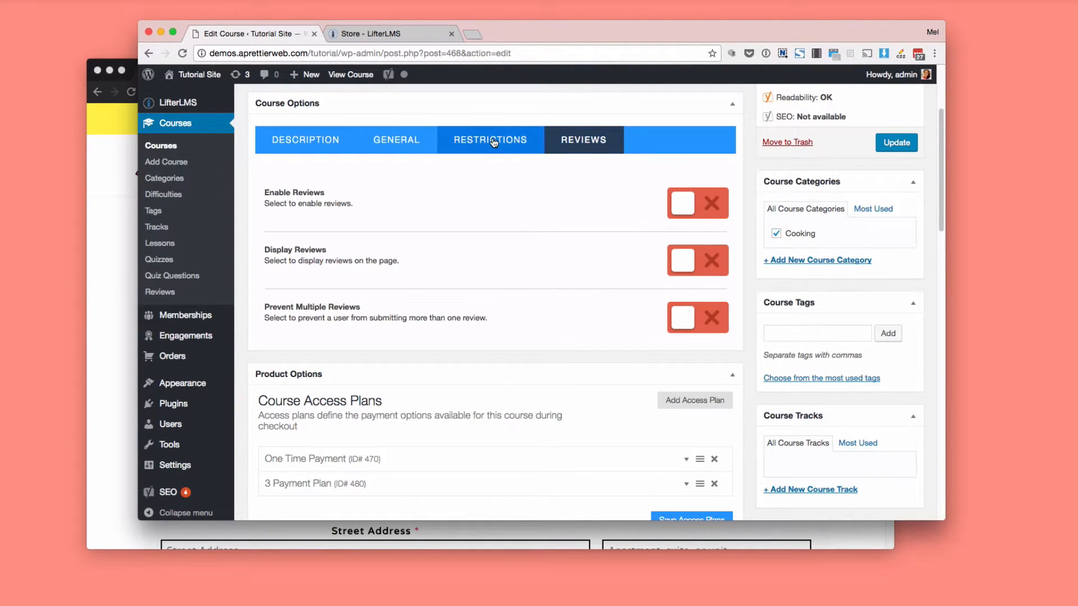
# Expand the One Time Payment plan under Course Access Plans and view its pricing and availability settings.
pyautogui.scroll(-5, 414, 234)
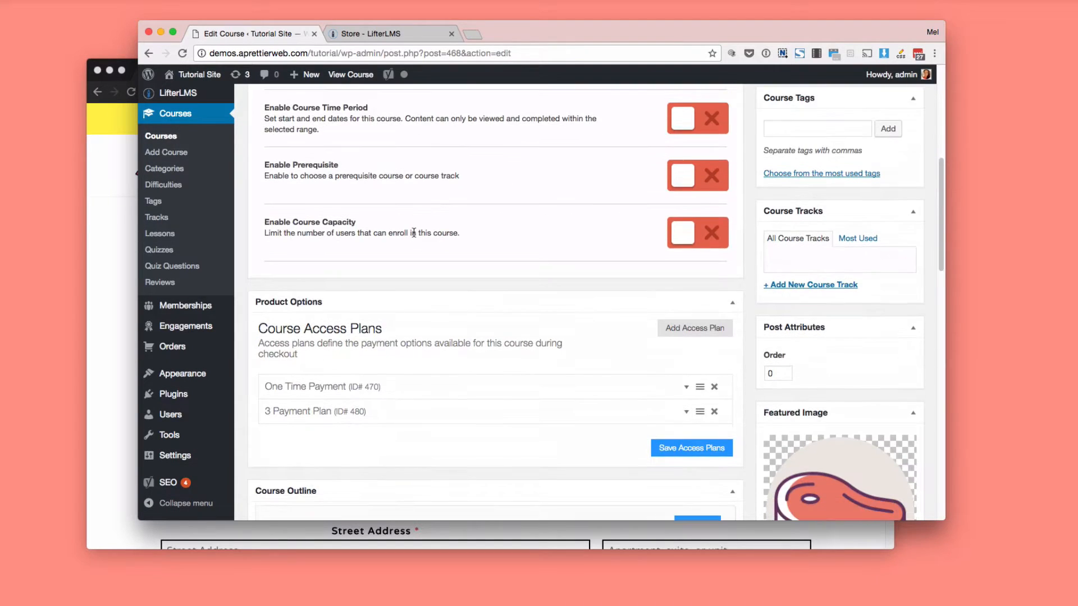
pyautogui.scroll(-2, 413, 233)
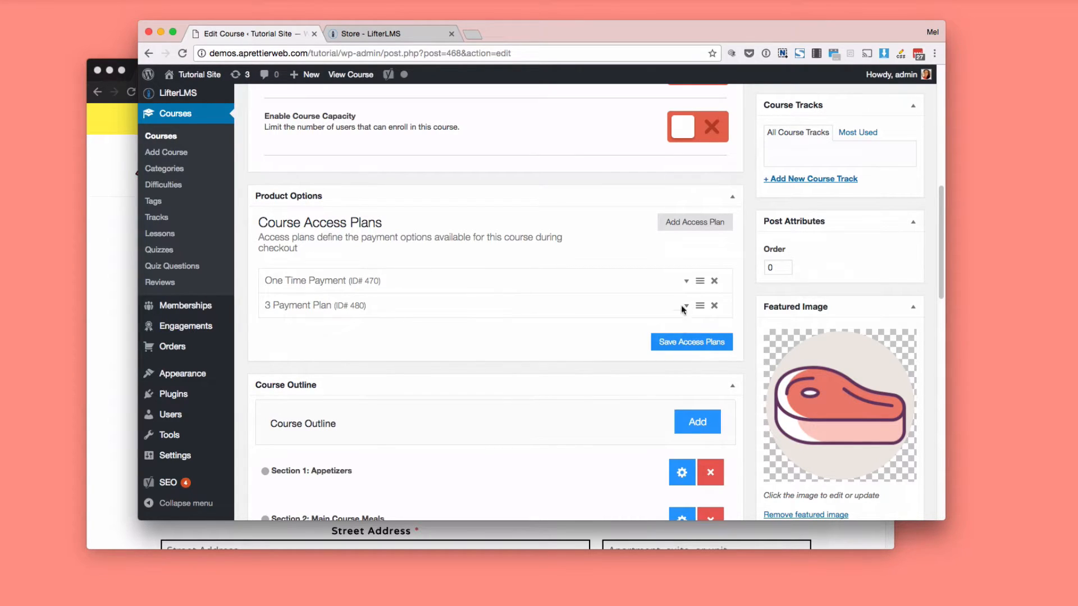
pyautogui.click(685, 280)
pyautogui.scroll(-3, 449, 282)
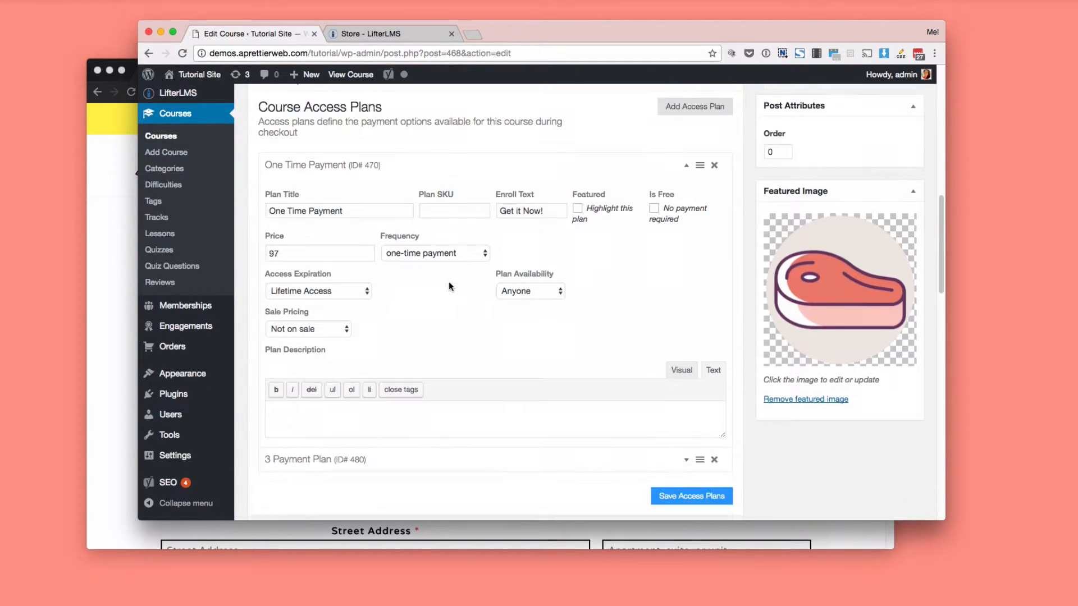
# Expand the 3 Payment Plan and inspect its frequency, plan period and plan length choices, keeping every, month and for 3 months.
pyautogui.scroll(1, 449, 286)
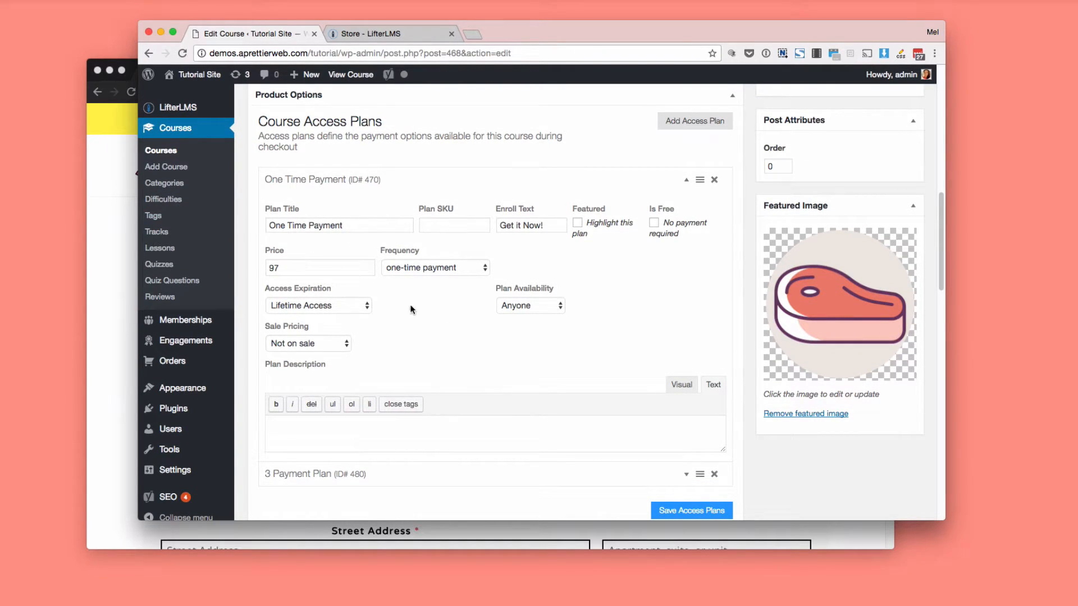
pyautogui.scroll(-3, 435, 330)
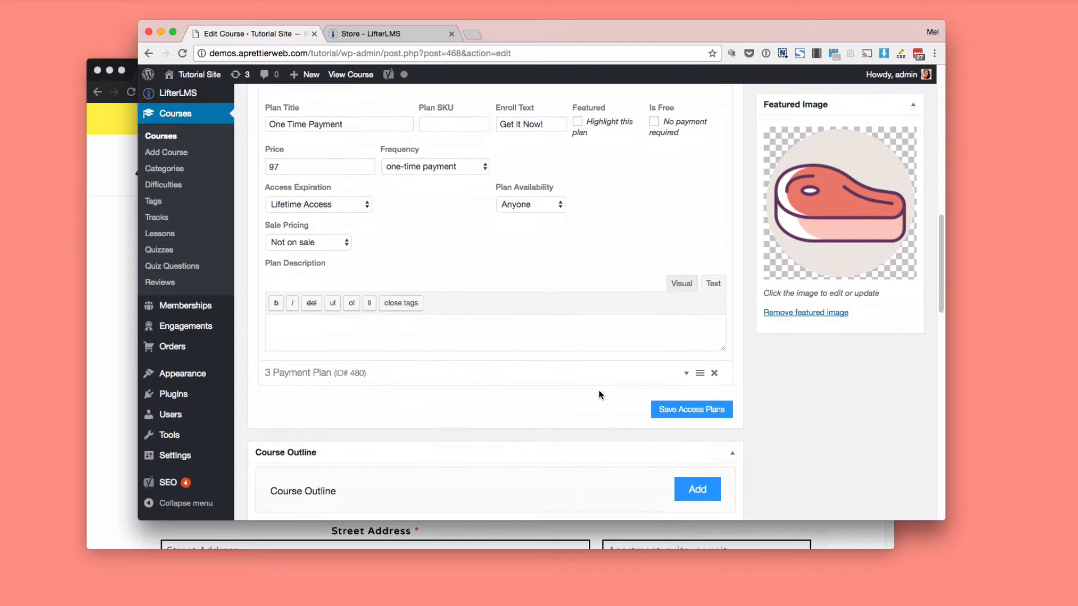
pyautogui.click(585, 372)
pyautogui.scroll(3, 438, 311)
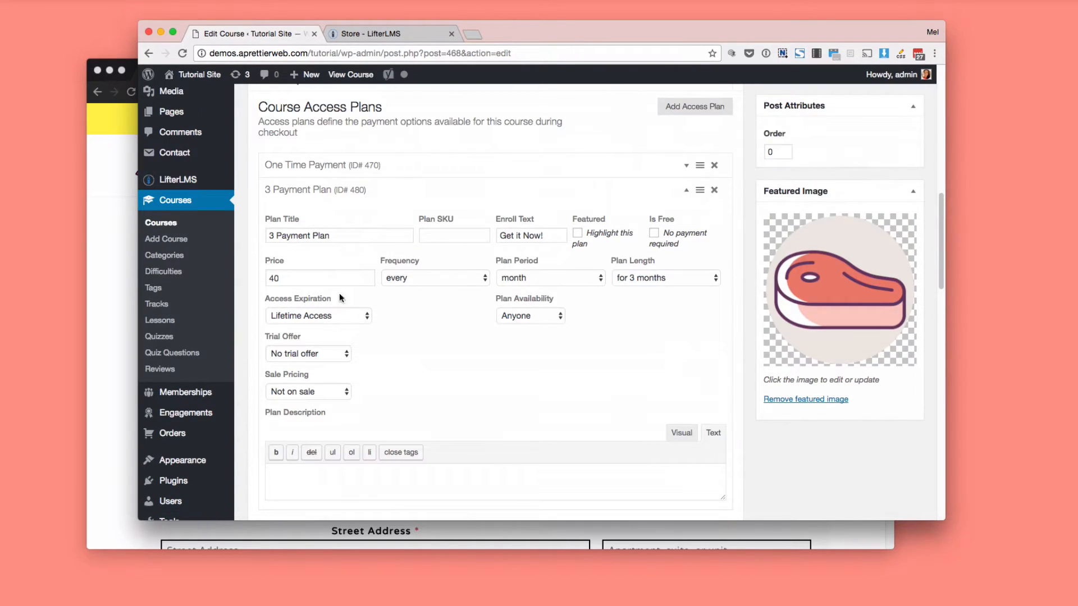
pyautogui.click(407, 279)
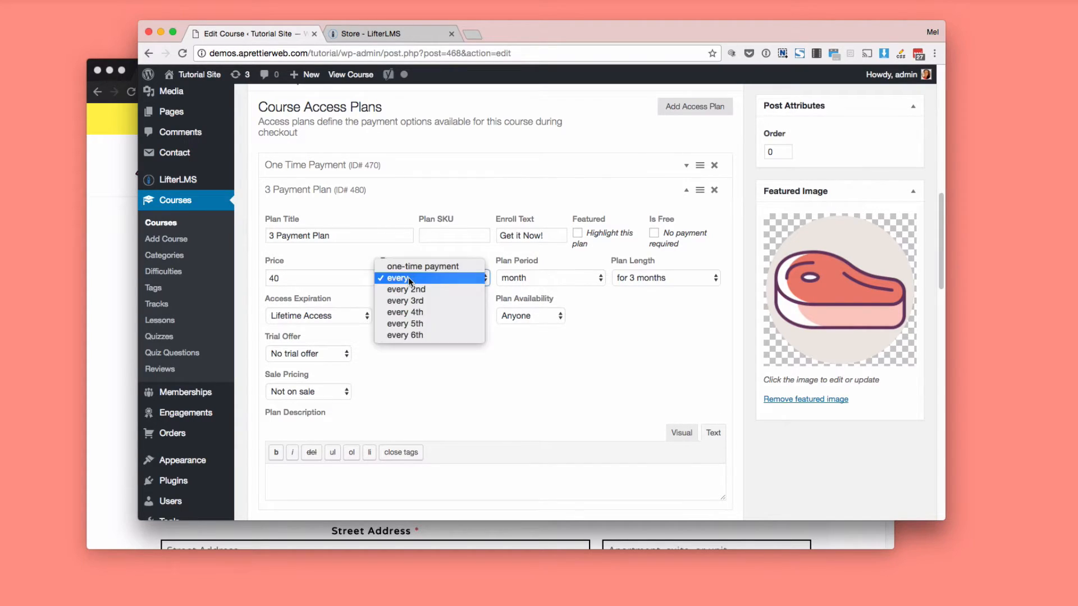
pyautogui.click(409, 278)
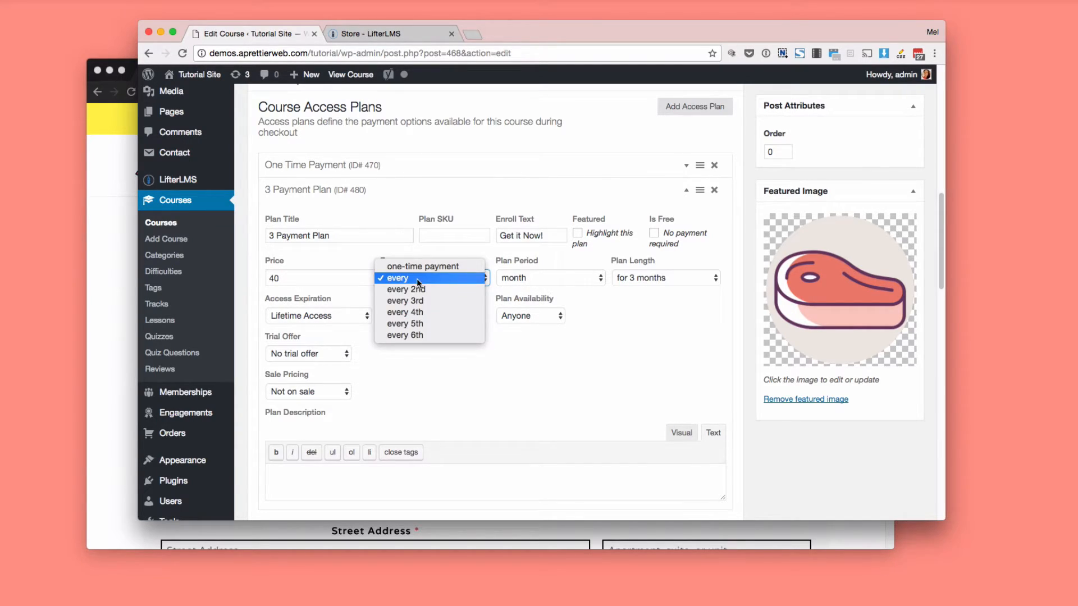
pyautogui.click(524, 284)
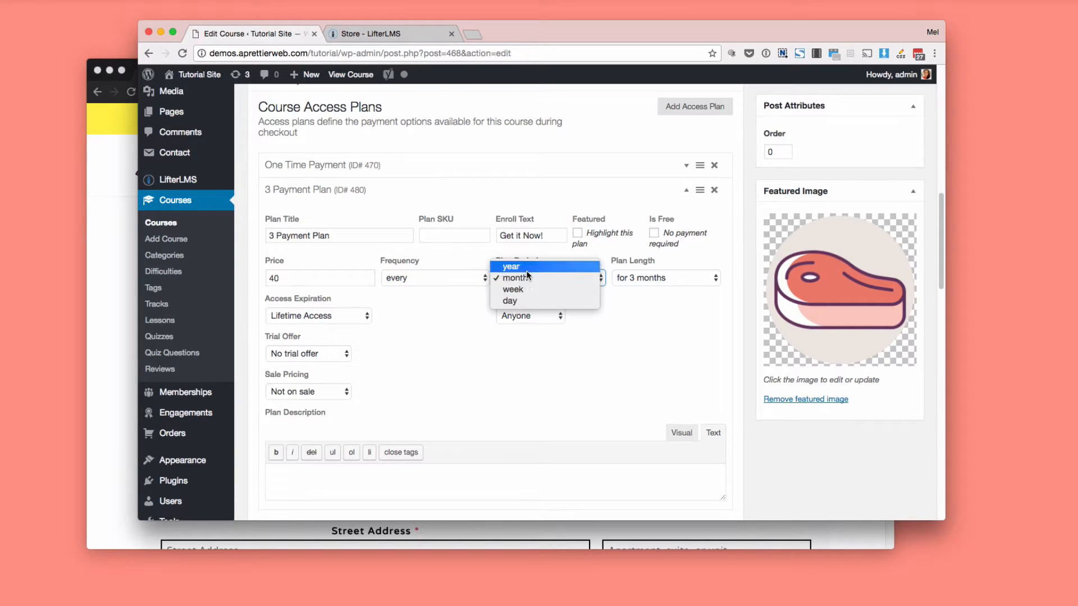
pyautogui.click(526, 279)
pyautogui.click(629, 278)
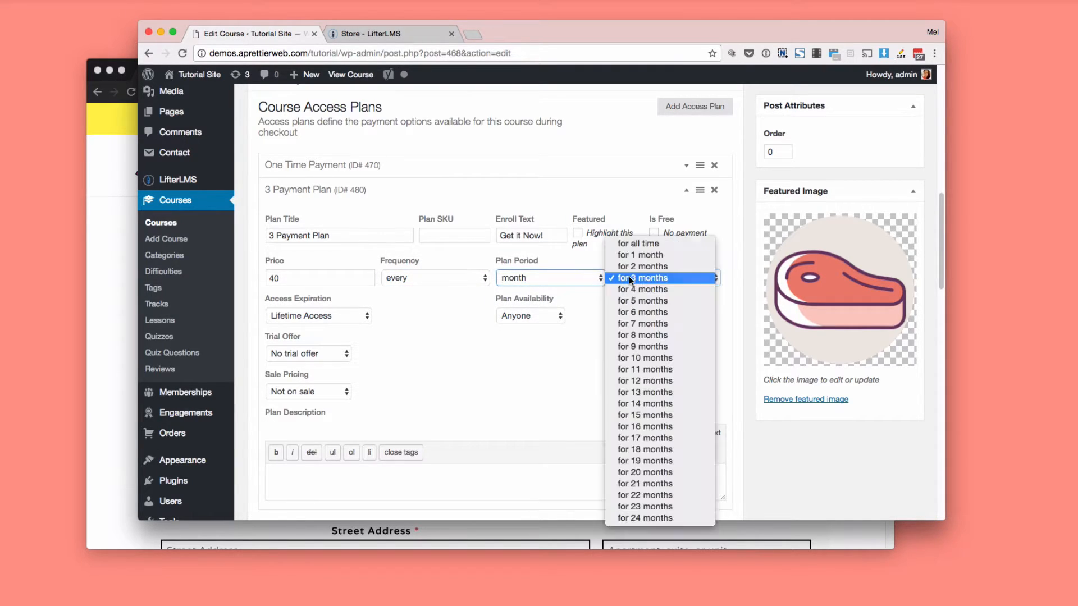
pyautogui.click(629, 278)
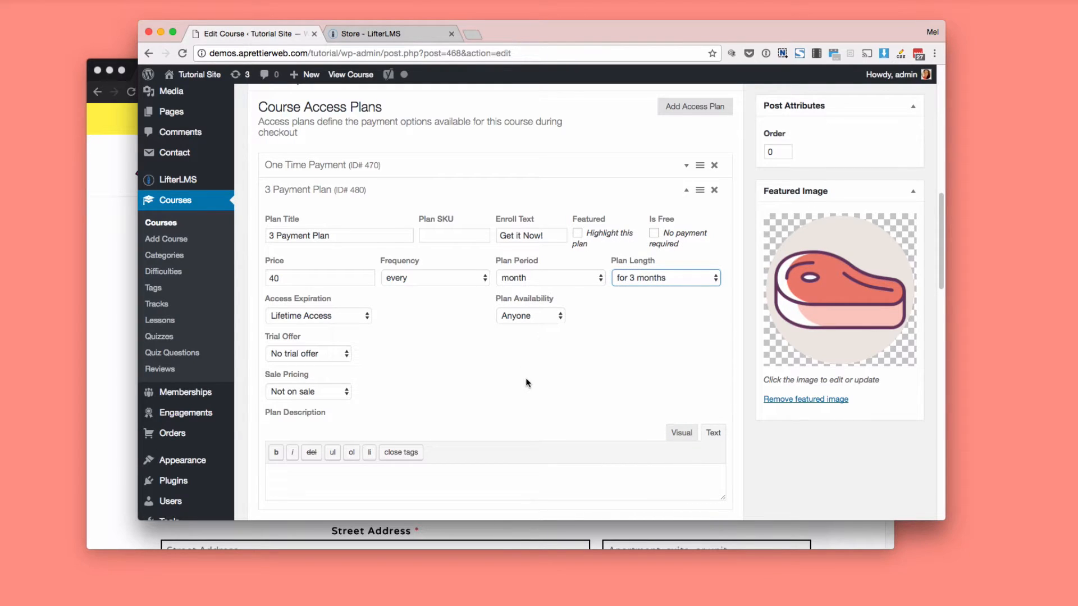
# Move the Soups lesson from Main Course Meals into the Appetizers section of the course outline.
pyautogui.scroll(-3, 525, 379)
pyautogui.scroll(-6, 526, 384)
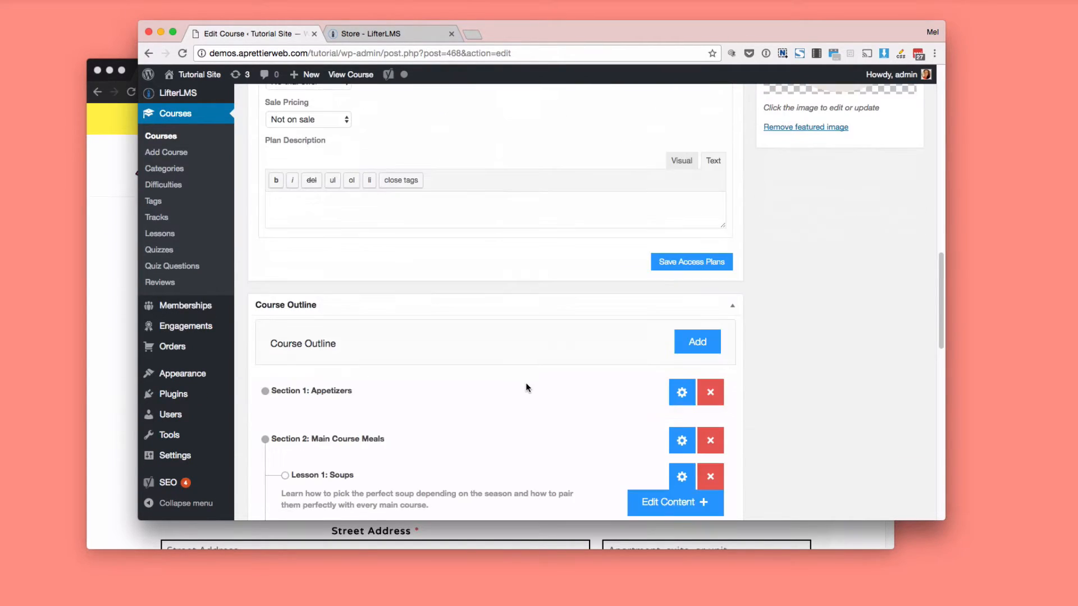
pyautogui.scroll(2, 525, 383)
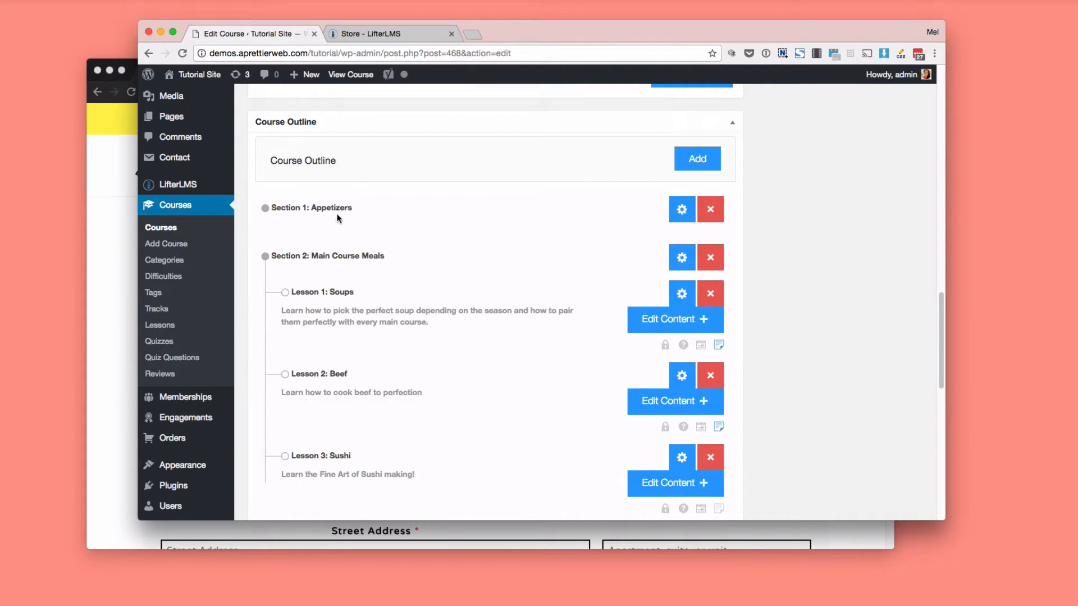
pyautogui.moveTo(317, 304); pyautogui.dragTo(328, 236)
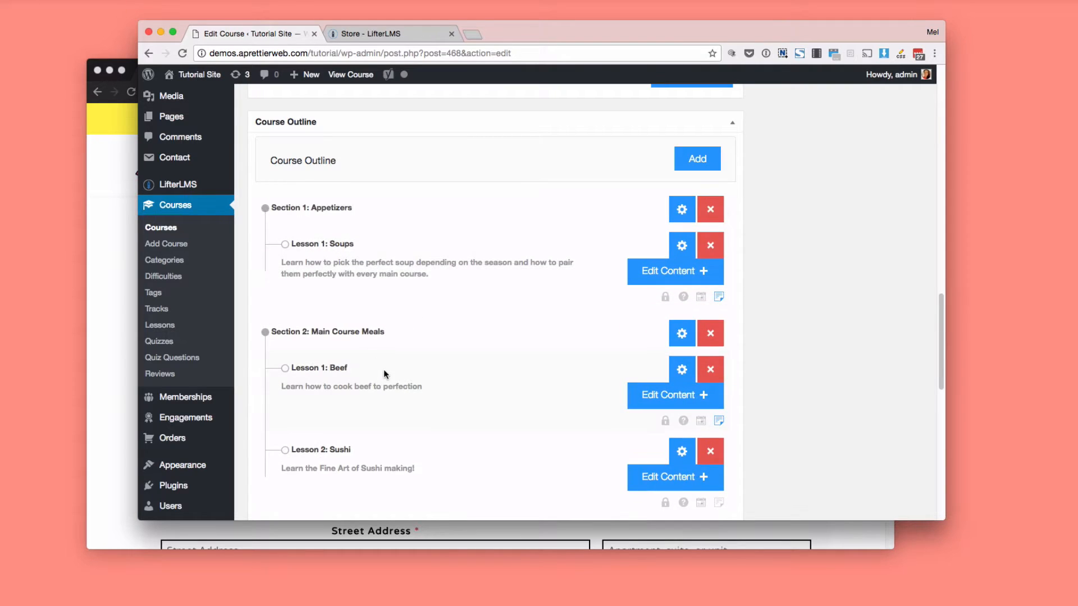
# Add a section titled "New Section" to the course outline.
pyautogui.scroll(-3, 385, 374)
pyautogui.scroll(1, 384, 374)
pyautogui.scroll(3, 383, 369)
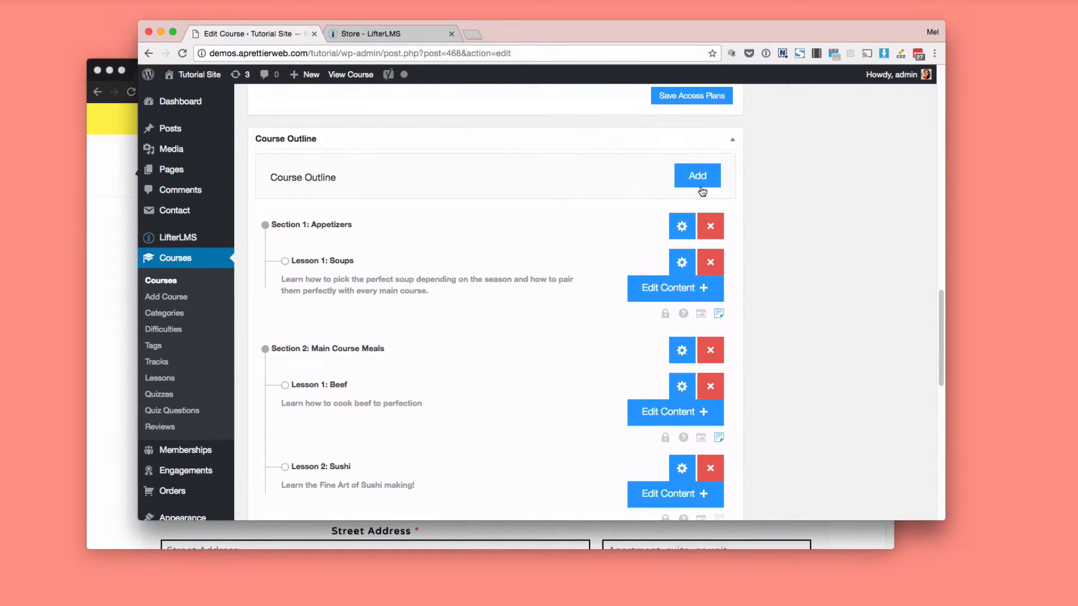
pyautogui.click(704, 182)
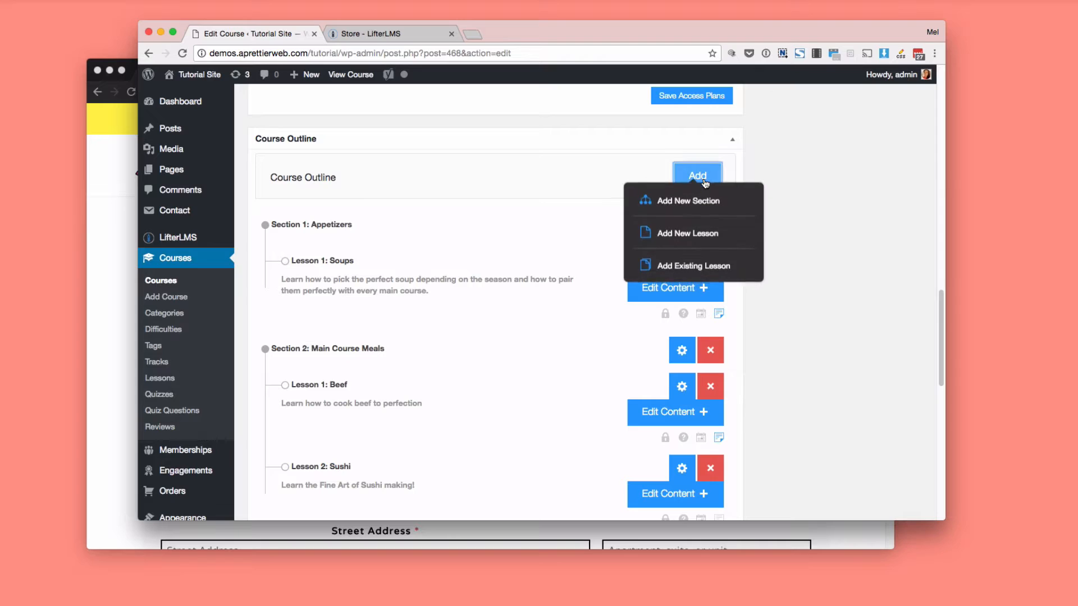
pyautogui.click(702, 217)
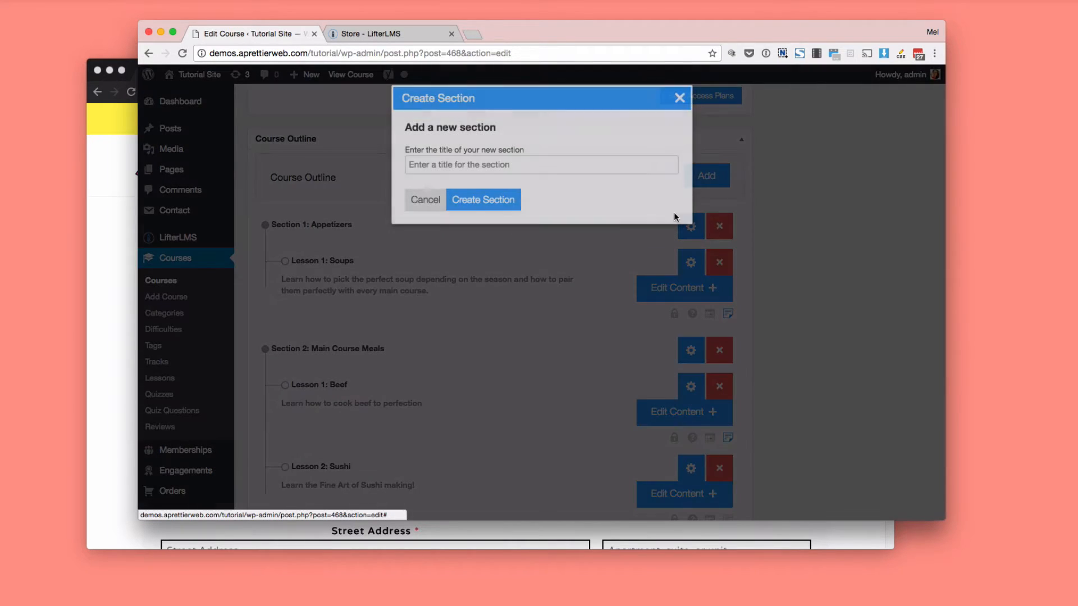
pyautogui.click(451, 168)
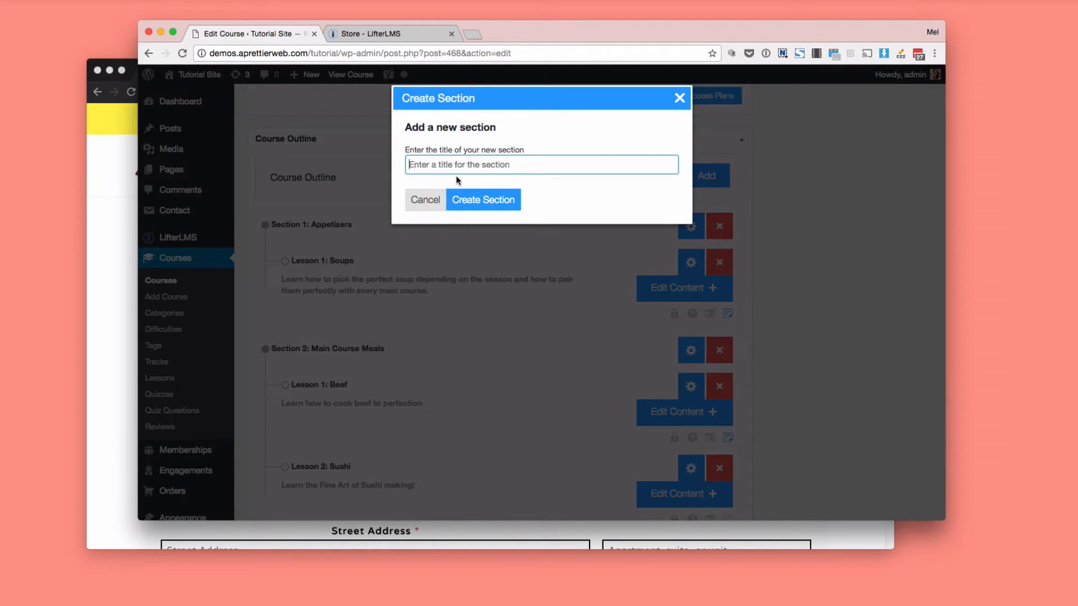
pyautogui.write('Section')
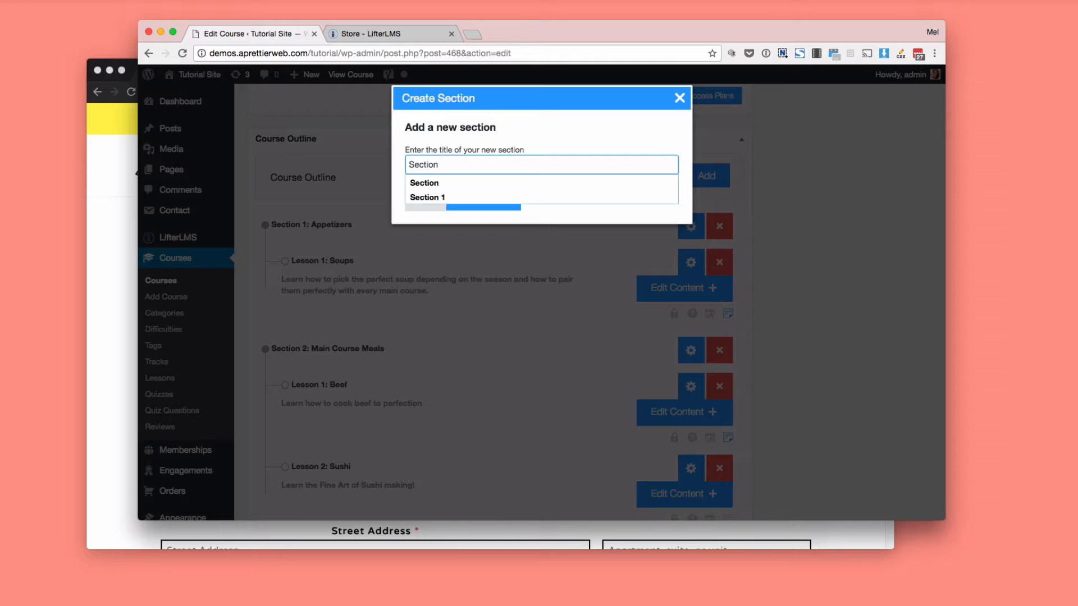
pyautogui.press('BackSpace')
pyautogui.press('BackSpace')
pyautogui.press('BackSpace')
pyautogui.press('BackSpace')
pyautogui.press('BackSpace')
pyautogui.write('New Section')
pyautogui.click(486, 191)
pyautogui.scroll(-1, 479, 264)
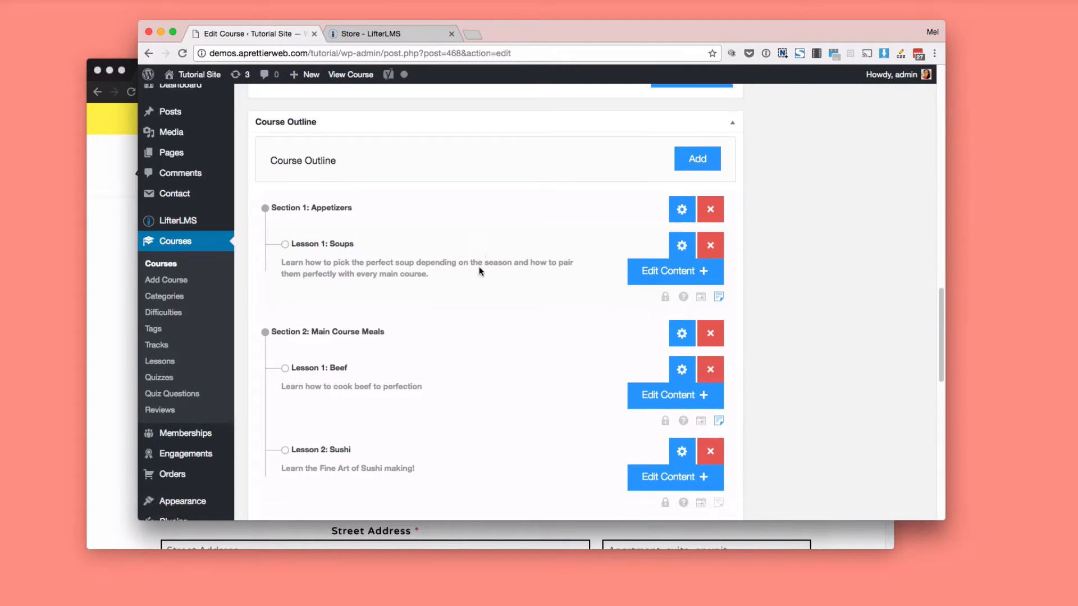
pyautogui.scroll(-5, 480, 271)
# Create a lesson titled "New lesson" with the short description "description" and place it in New Section.
pyautogui.scroll(10, 375, 360)
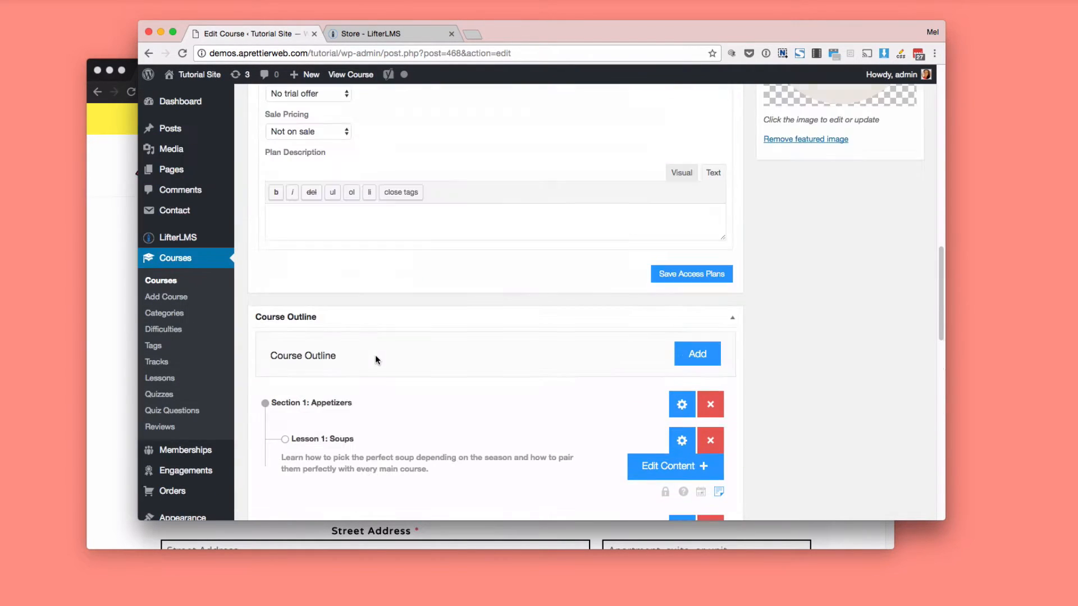
pyautogui.click(676, 352)
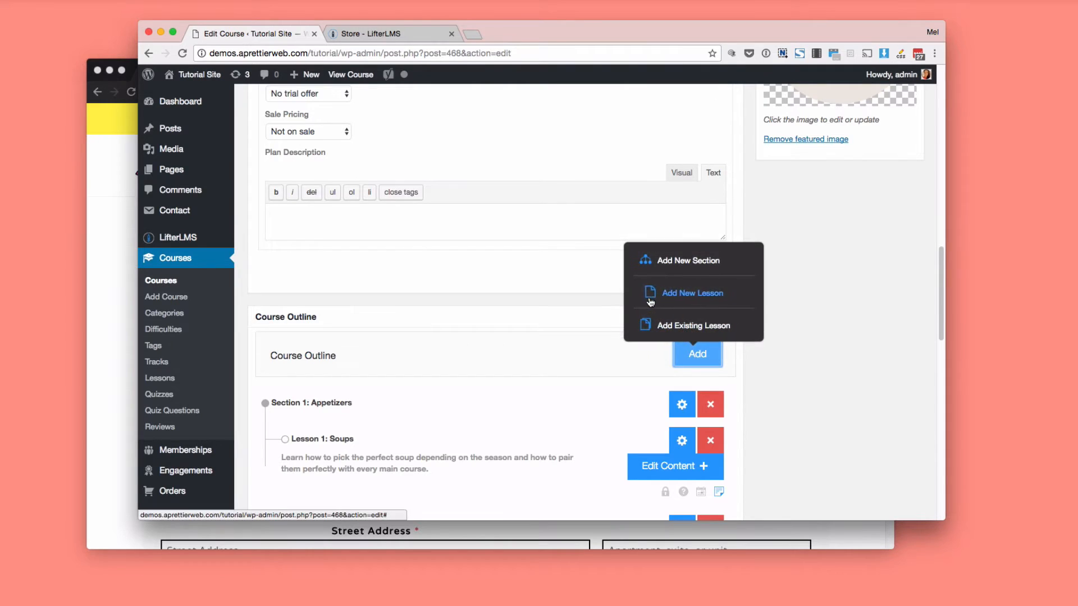
pyautogui.click(650, 289)
pyautogui.click(439, 165)
pyautogui.write('New lesson')
pyautogui.press('Tab')
pyautogui.write('description')
pyautogui.click(491, 298)
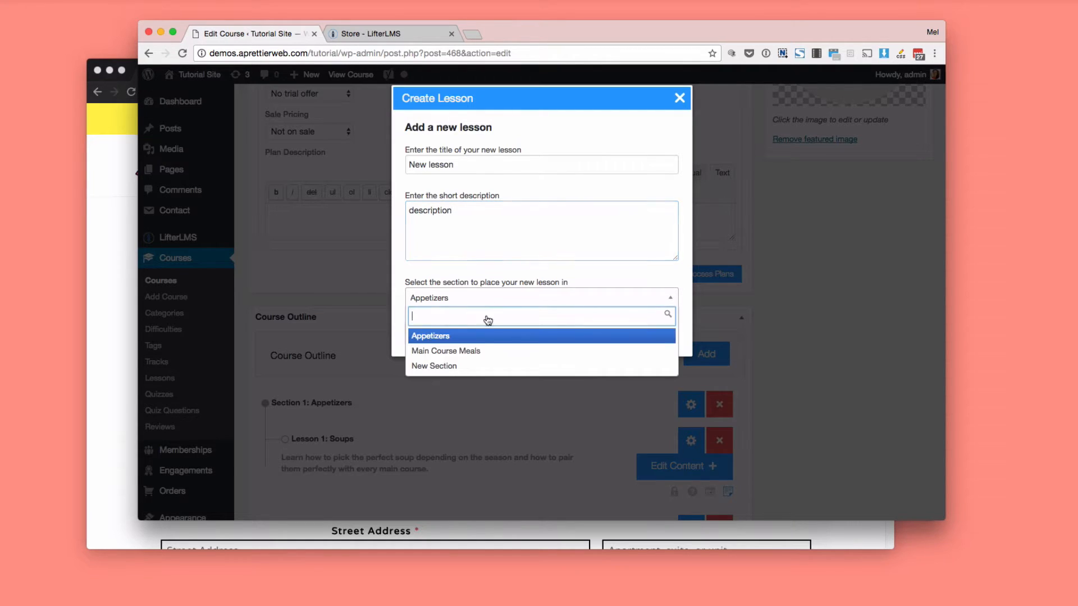
pyautogui.click(473, 366)
pyautogui.click(482, 339)
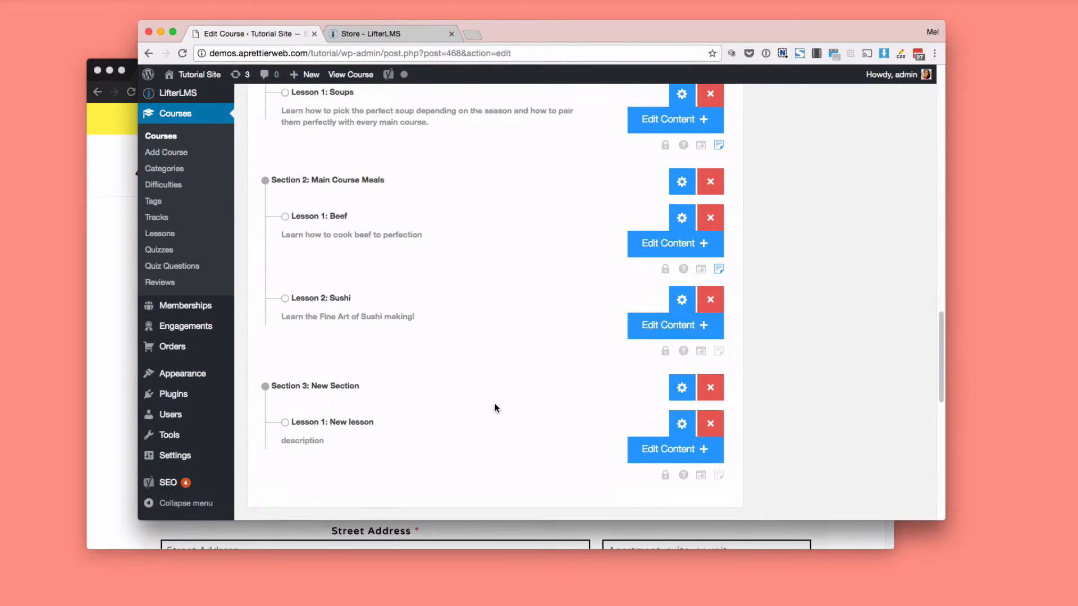
# Open the content of the lesson "New lesson" in a separate browser tab and look over its edit page.
pyautogui.rightClick(643, 443)
pyautogui.click(645, 447)
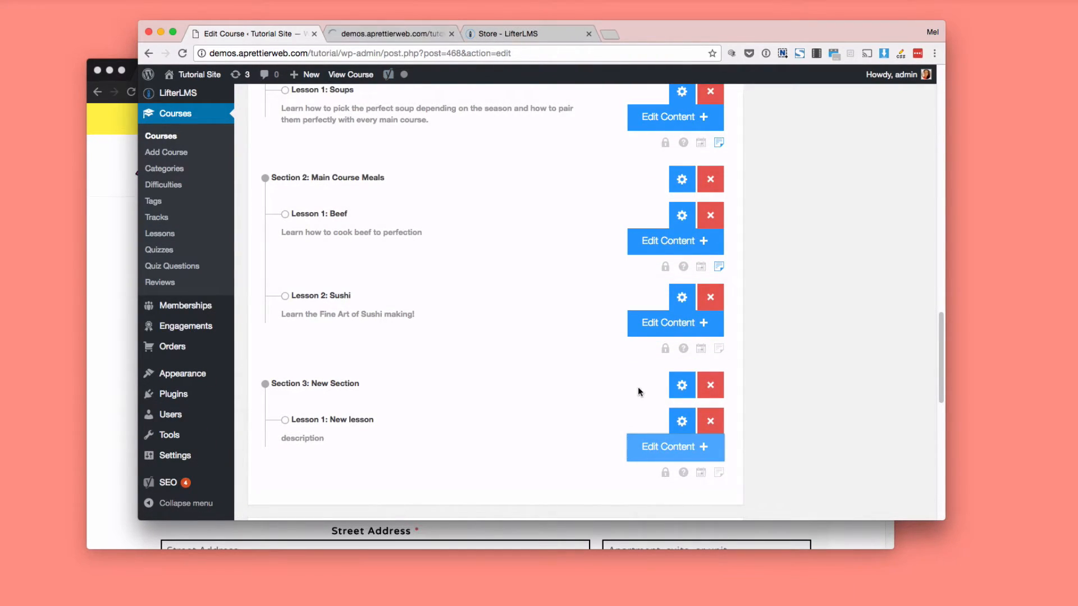
pyautogui.click(381, 35)
pyautogui.scroll(-5, 432, 315)
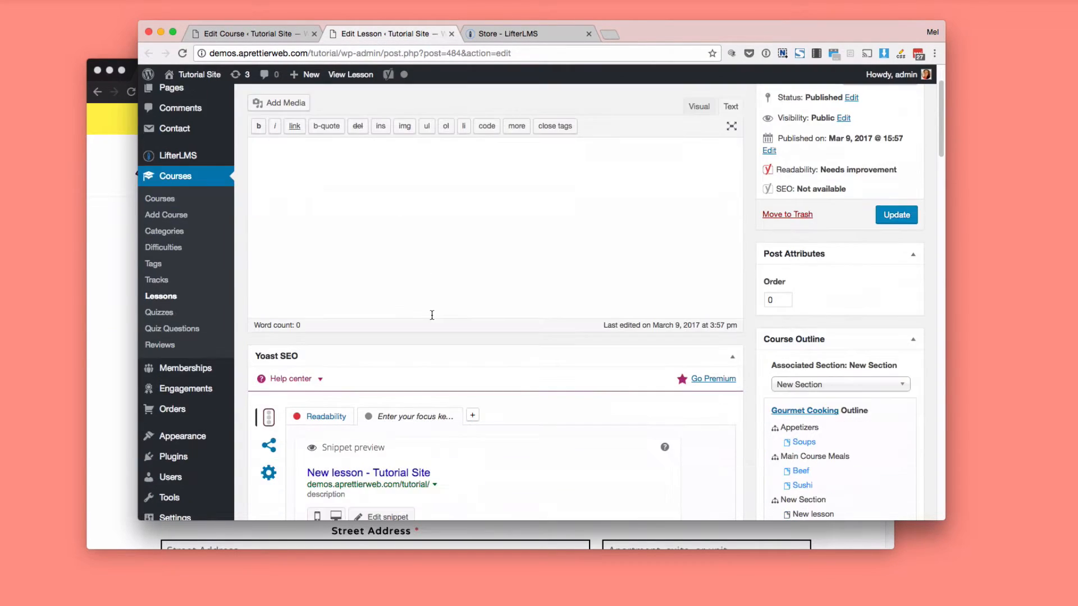
pyautogui.scroll(-5, 431, 318)
pyautogui.scroll(7, 432, 317)
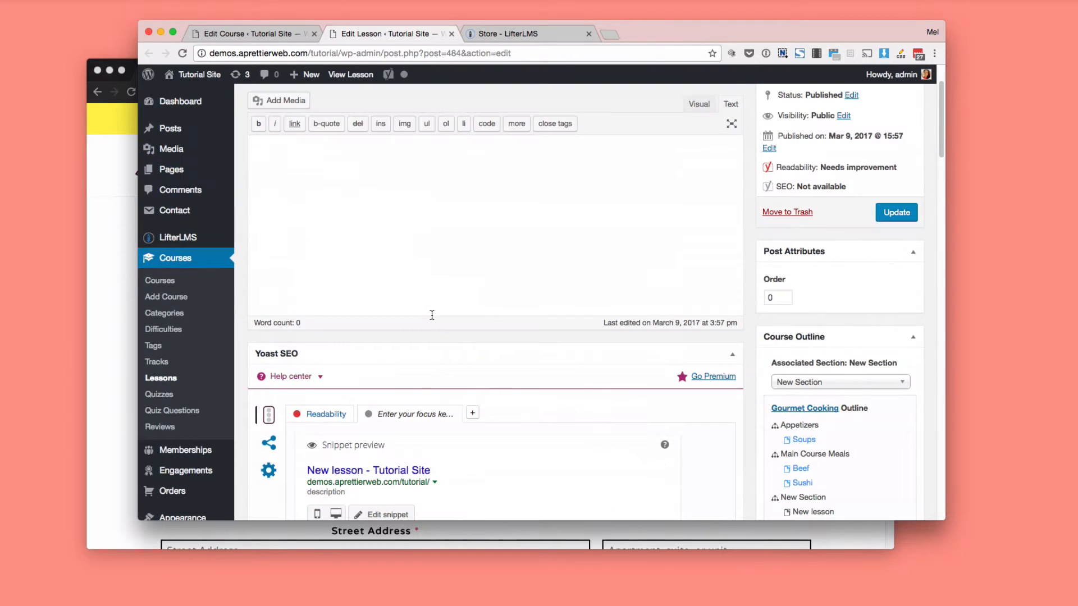
pyautogui.scroll(3, 378, 289)
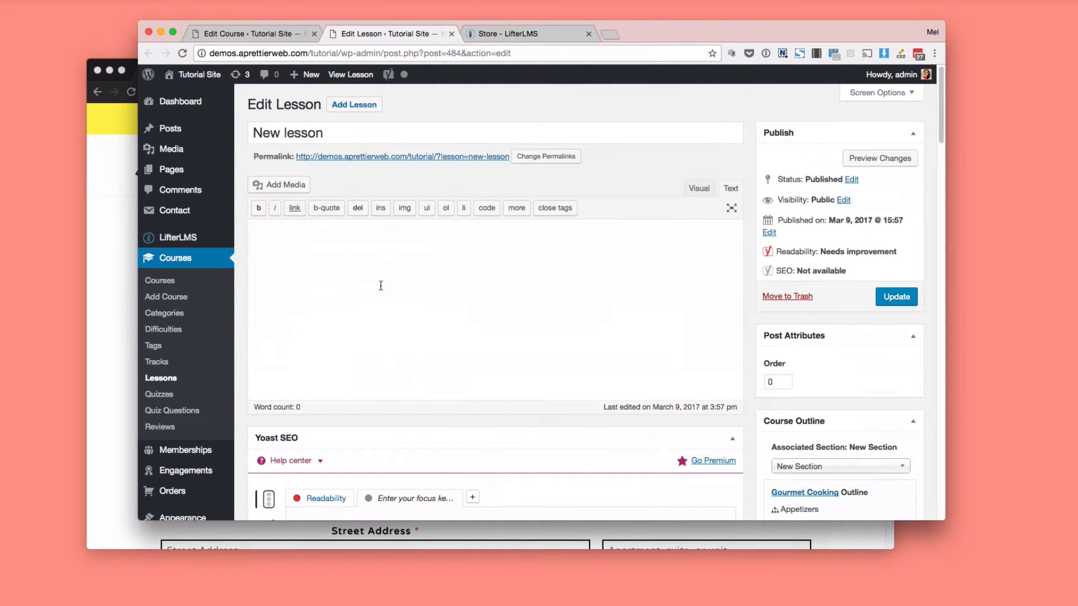
# Return to the course outline, open the Soups lesson's content in a separate browser tab and review its edit page.
pyautogui.click(280, 33)
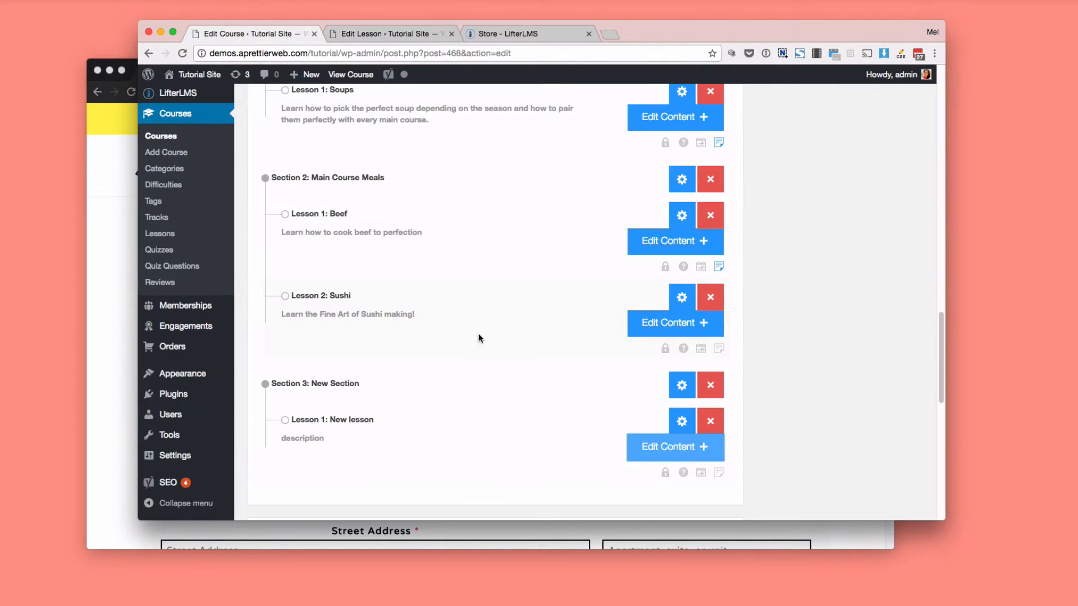
pyautogui.scroll(3, 463, 337)
pyautogui.rightClick(627, 233)
pyautogui.click(640, 233)
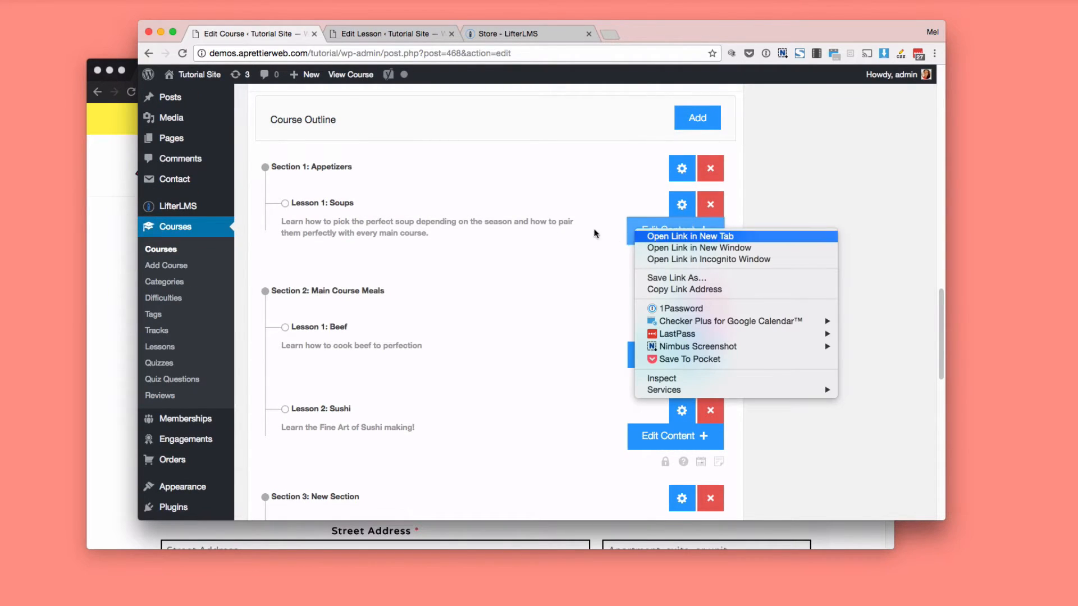
pyautogui.click(528, 34)
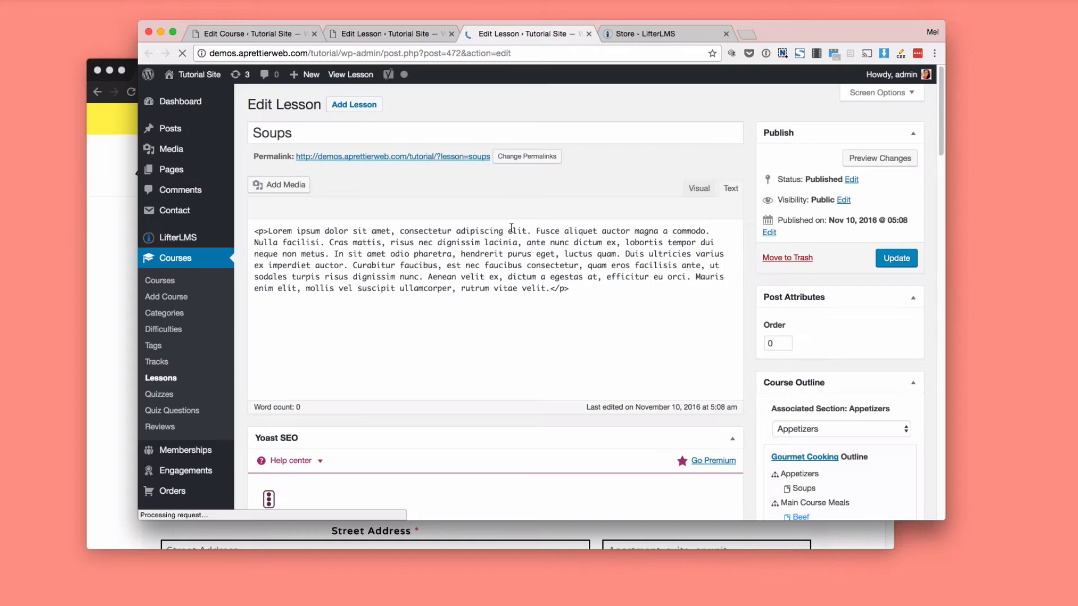
pyautogui.scroll(-4, 501, 346)
pyautogui.scroll(-4, 501, 348)
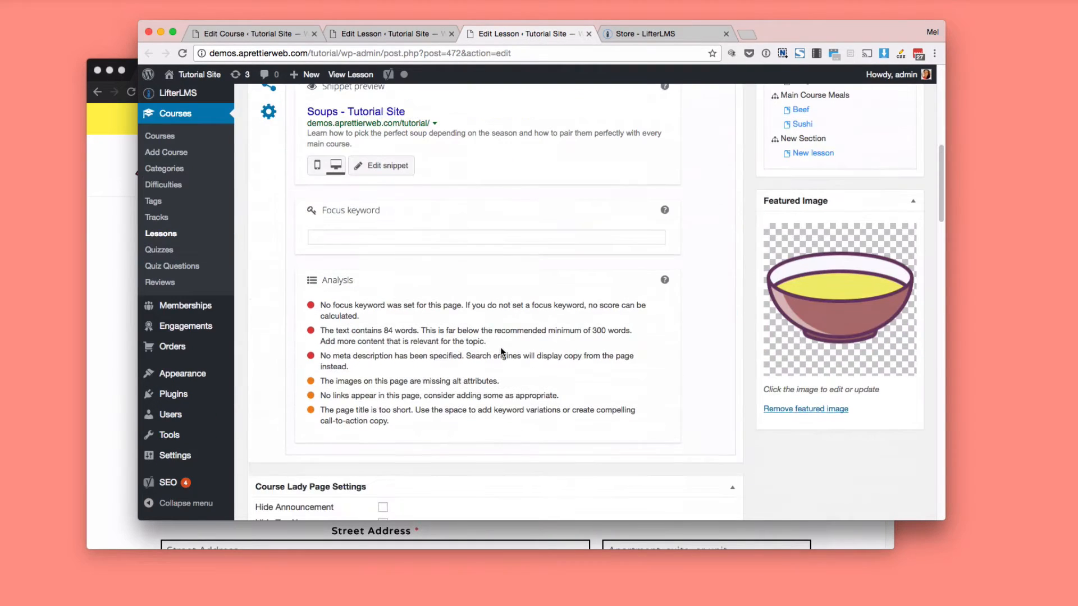
pyautogui.scroll(2, 570, 368)
pyautogui.scroll(6, 571, 364)
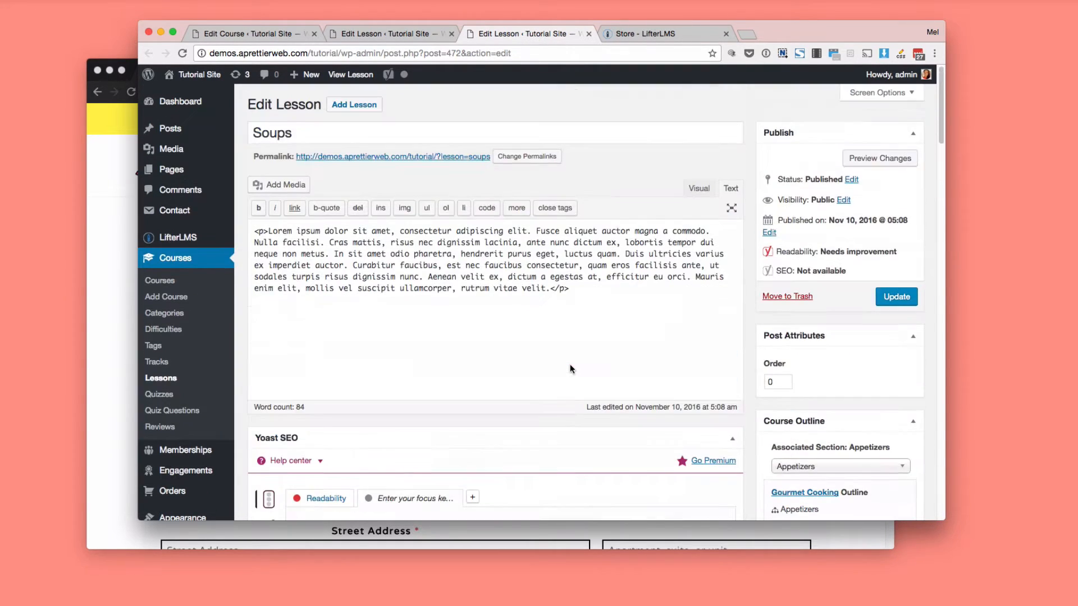
# Follow the Soups lesson's permalink and examine the public course page's progress and syllabus, ending back at the start of the course's edit page.
pyautogui.click(399, 157)
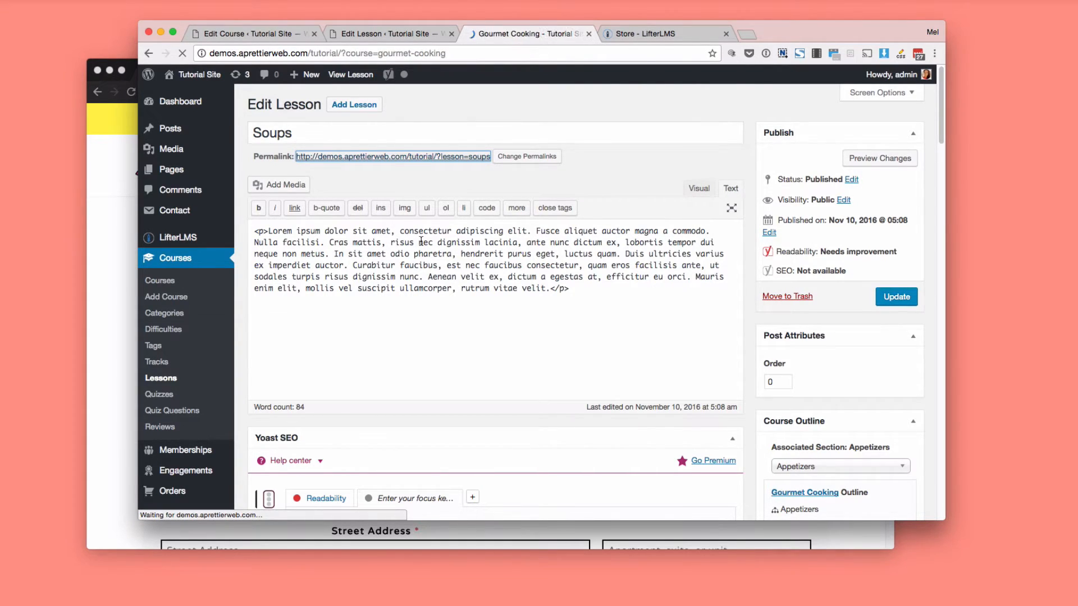
pyautogui.scroll(-4, 443, 241)
pyautogui.scroll(4, 441, 244)
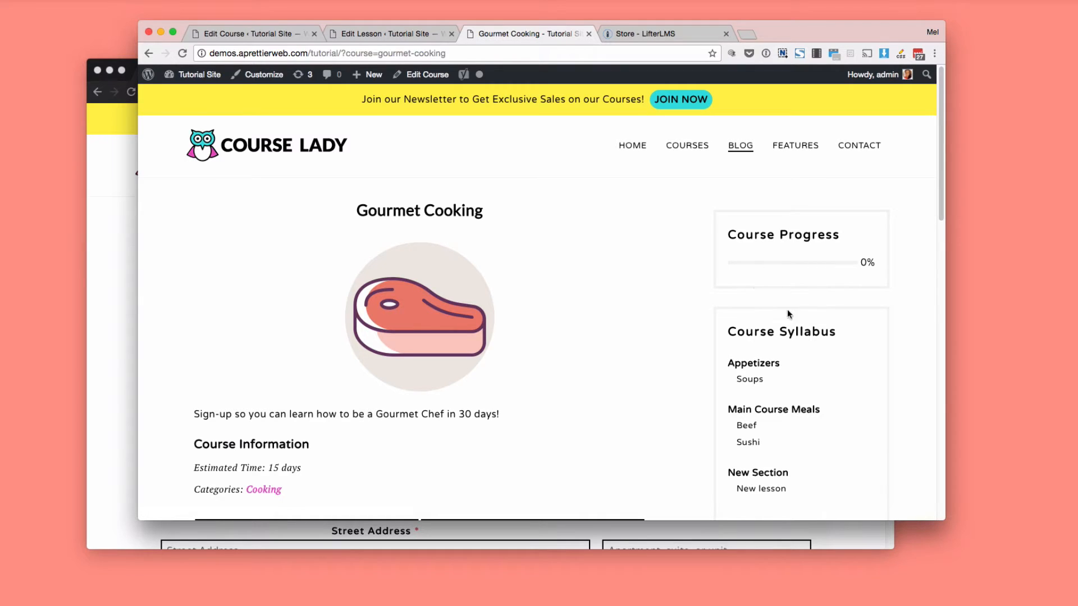
pyautogui.scroll(-1, 782, 375)
pyautogui.scroll(1, 782, 375)
pyautogui.scroll(-10, 782, 376)
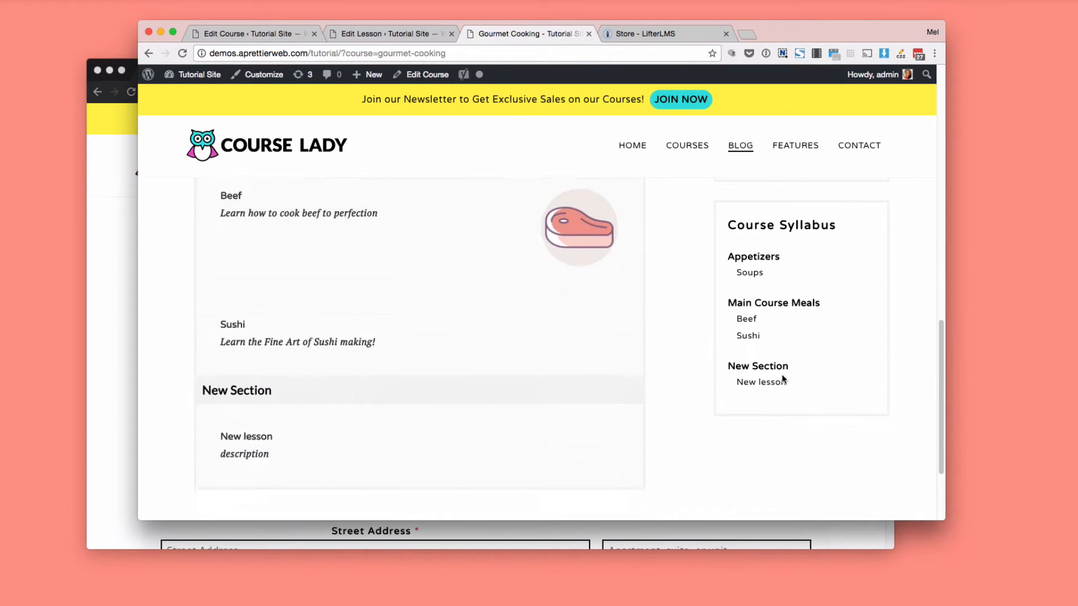
pyautogui.scroll(-3, 782, 377)
pyautogui.scroll(15, 782, 377)
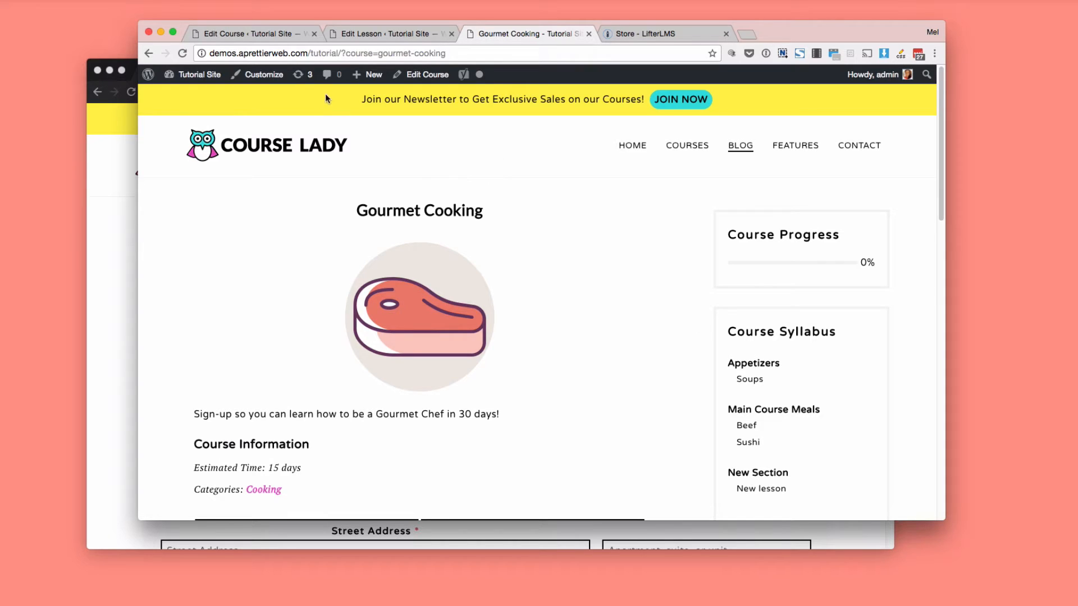
pyautogui.click(261, 36)
pyautogui.scroll(20, 373, 229)
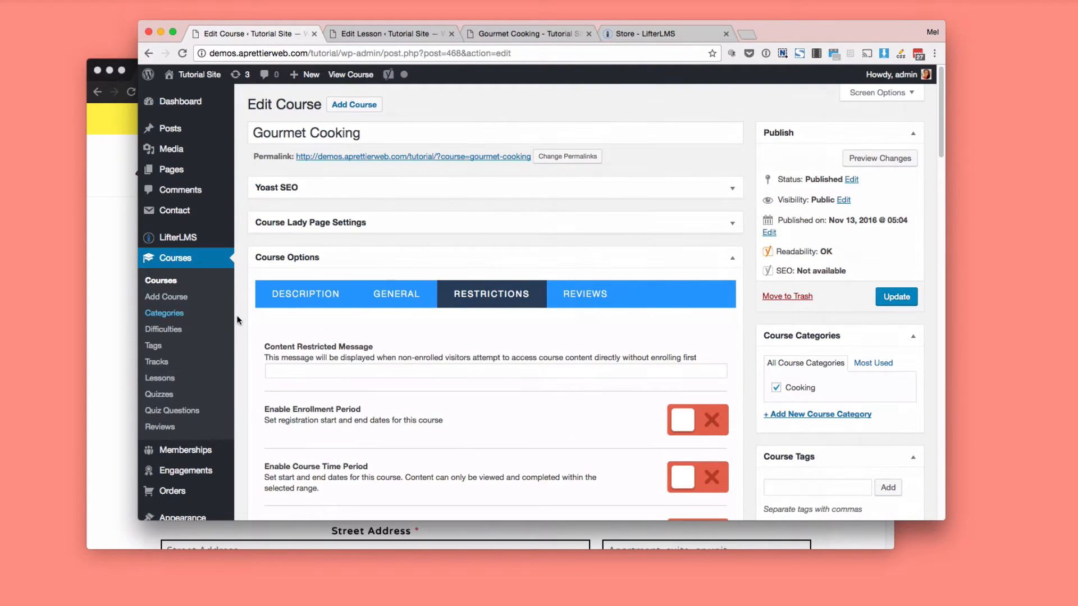
# Open the site's installed themes and activate the Illdy theme.
pyautogui.moveTo(207, 247)
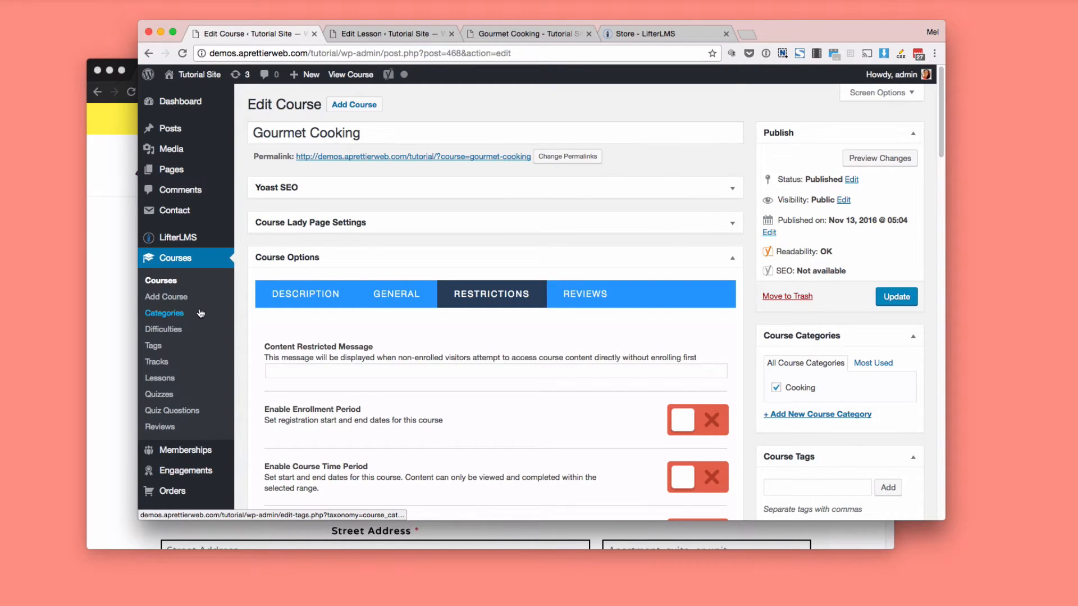
pyautogui.scroll(-5, 200, 312)
pyautogui.moveTo(217, 404)
pyautogui.click(251, 383)
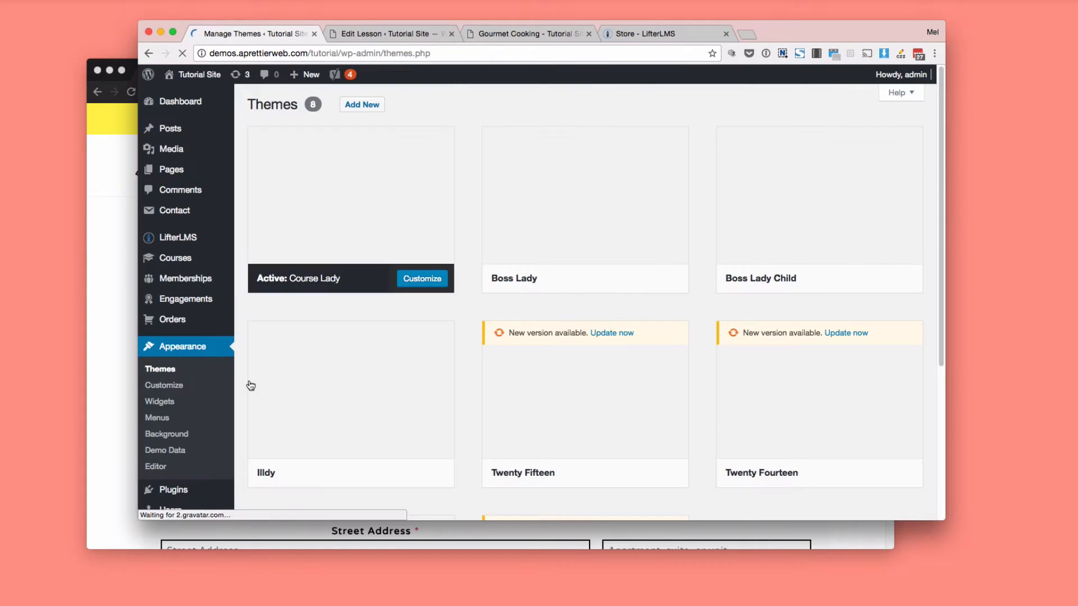
pyautogui.moveTo(332, 438)
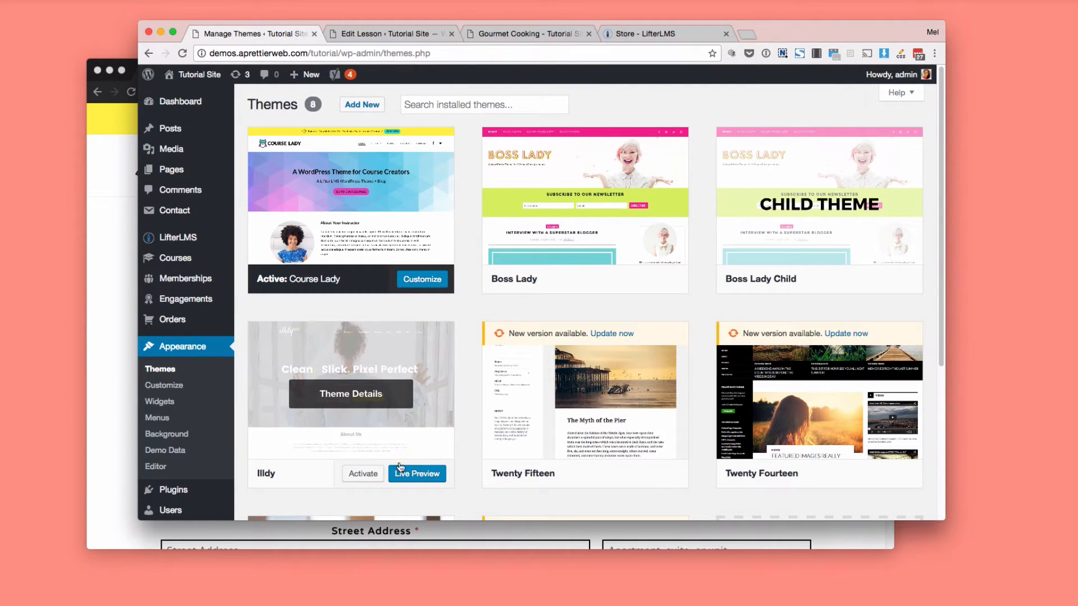
pyautogui.scroll(-3, 405, 461)
pyautogui.click(363, 411)
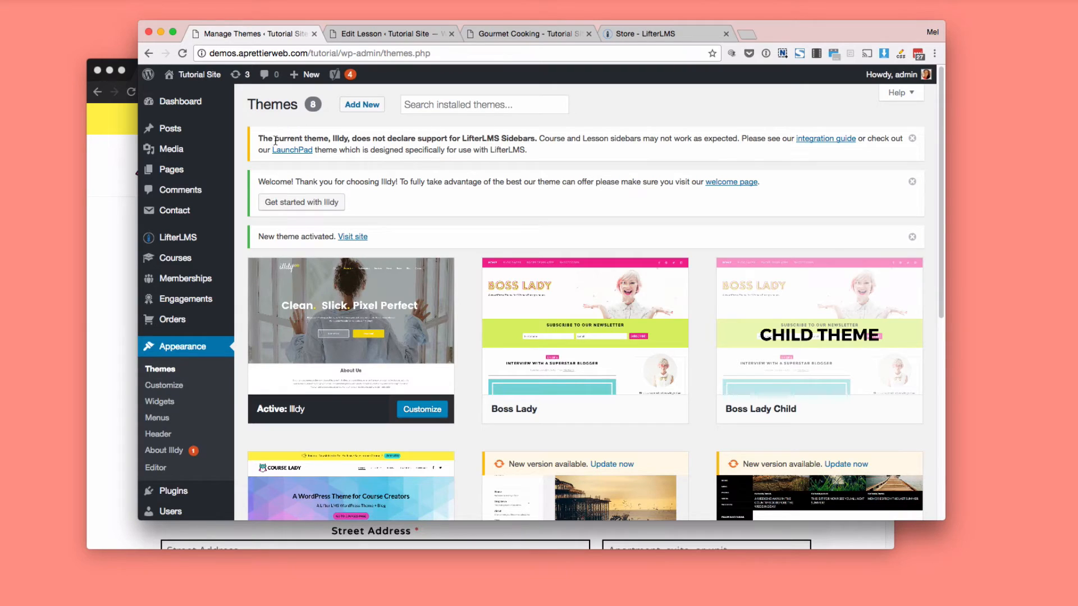
# Read the LifterLMS sidebar notice, open its integration guide in a separate browser tab beside the Themes page, and return to Themes.
pyautogui.moveTo(260, 137); pyautogui.dragTo(539, 149)
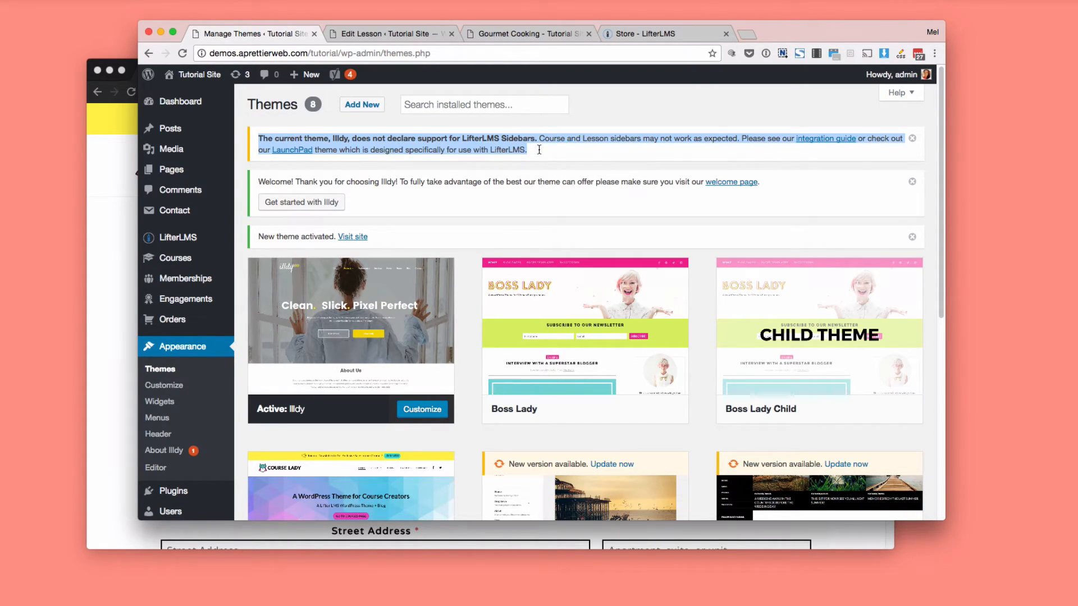
pyautogui.click(573, 172)
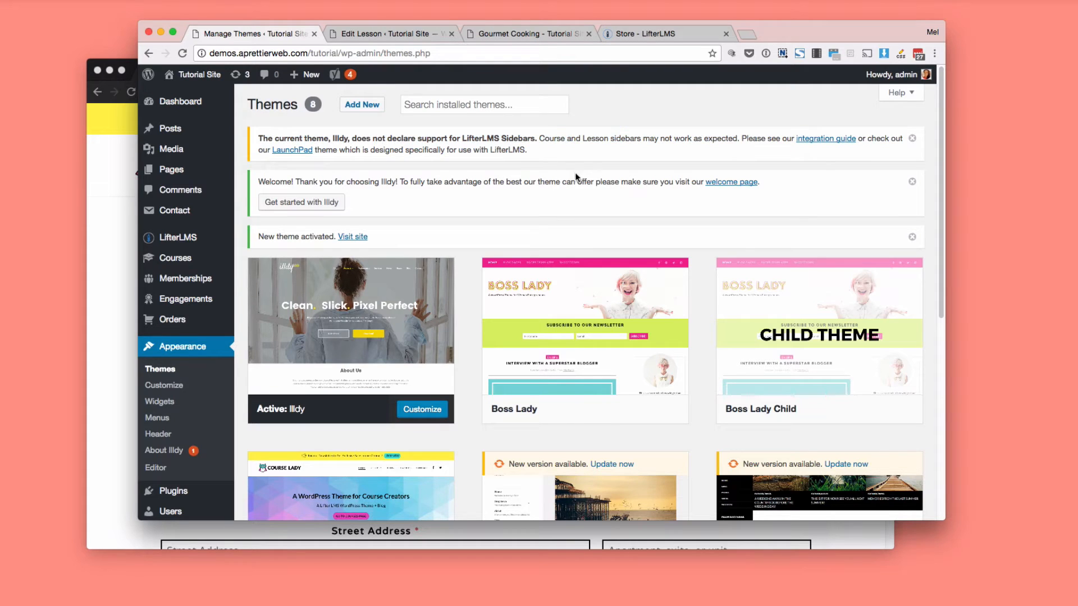
pyautogui.rightClick(804, 137)
pyautogui.click(803, 140)
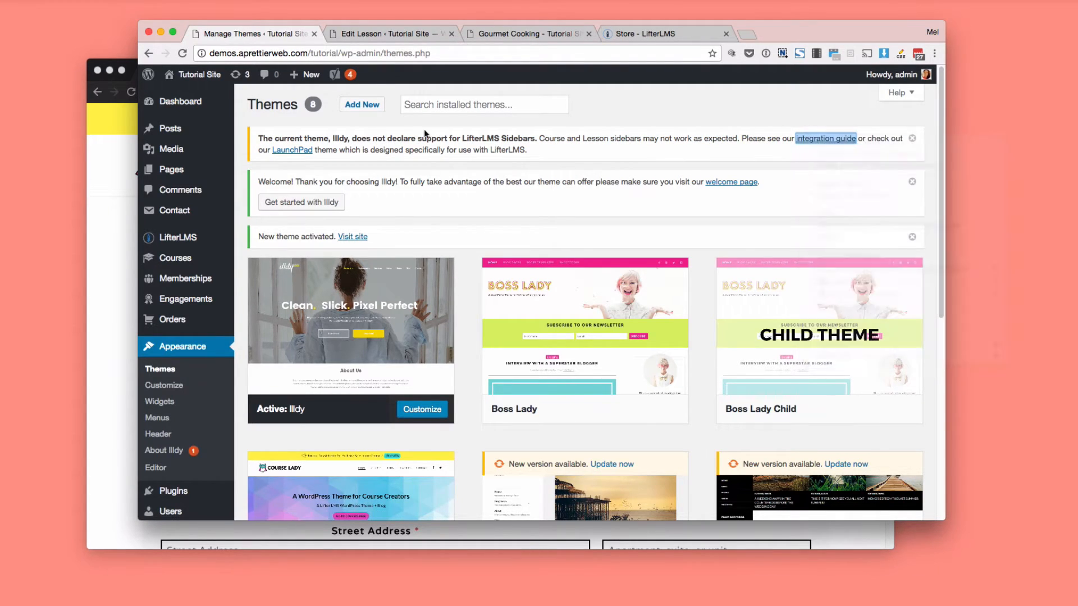
pyautogui.moveTo(609, 37); pyautogui.dragTo(386, 37)
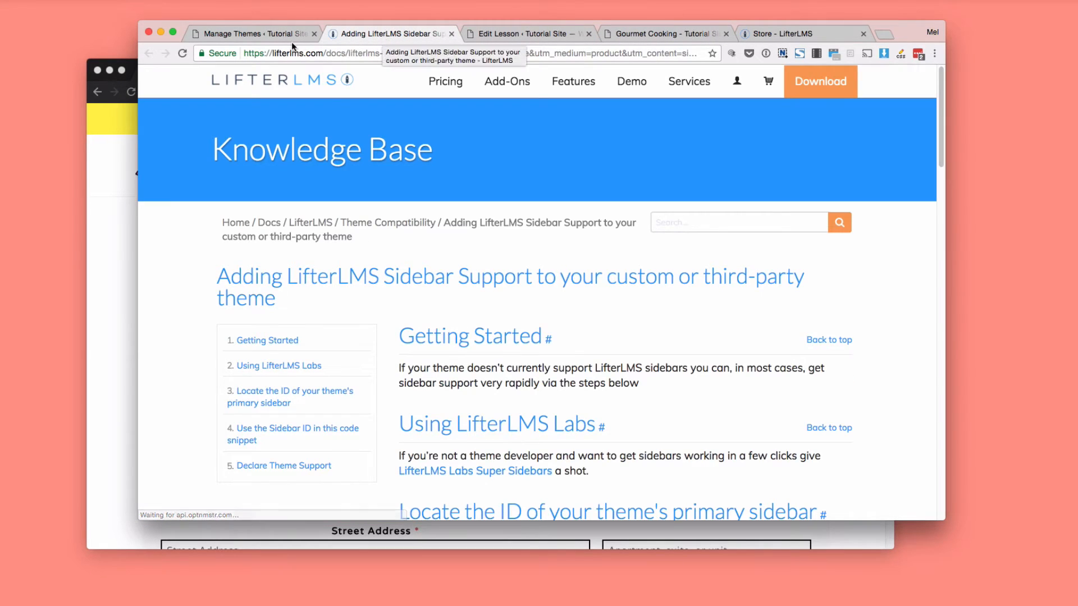
pyautogui.click(276, 32)
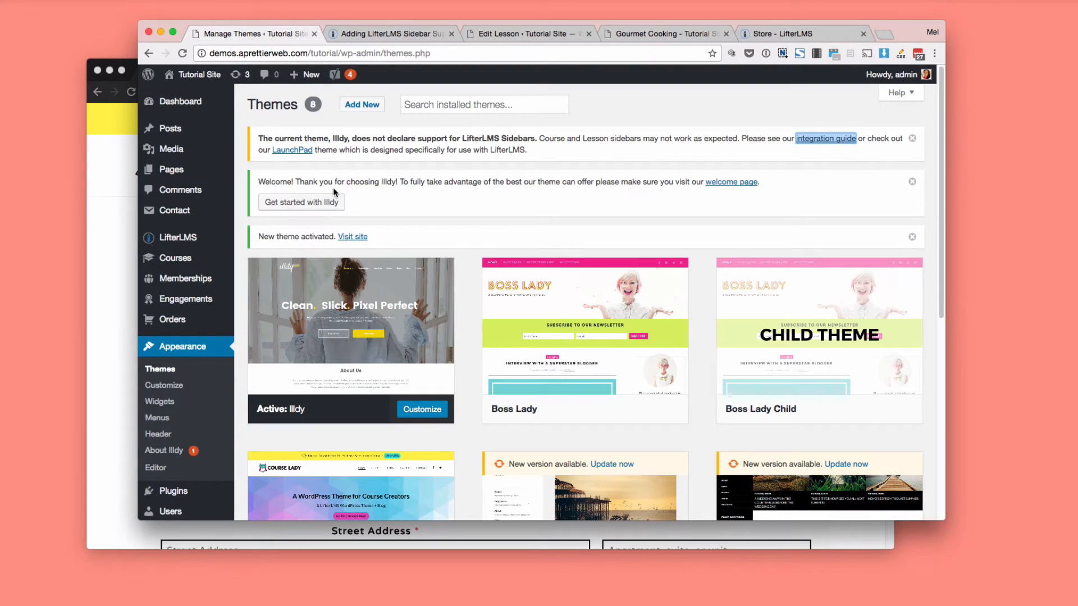
# Open the site in a separate browser tab beside the Themes page and view its Course Catalog.
pyautogui.rightClick(354, 236)
pyautogui.click(393, 241)
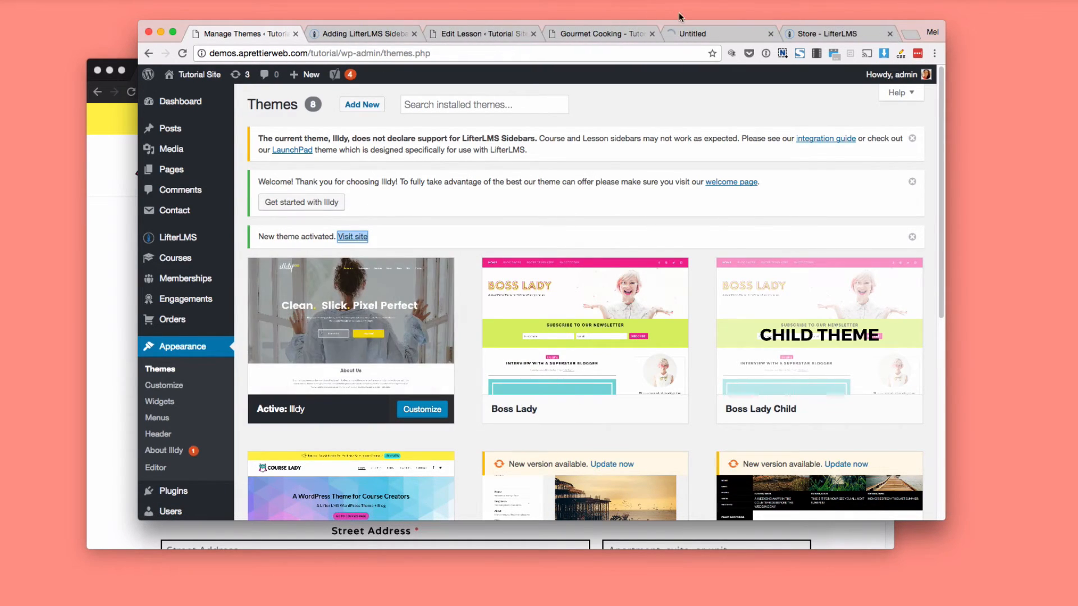
pyautogui.moveTo(685, 34); pyautogui.dragTo(368, 34)
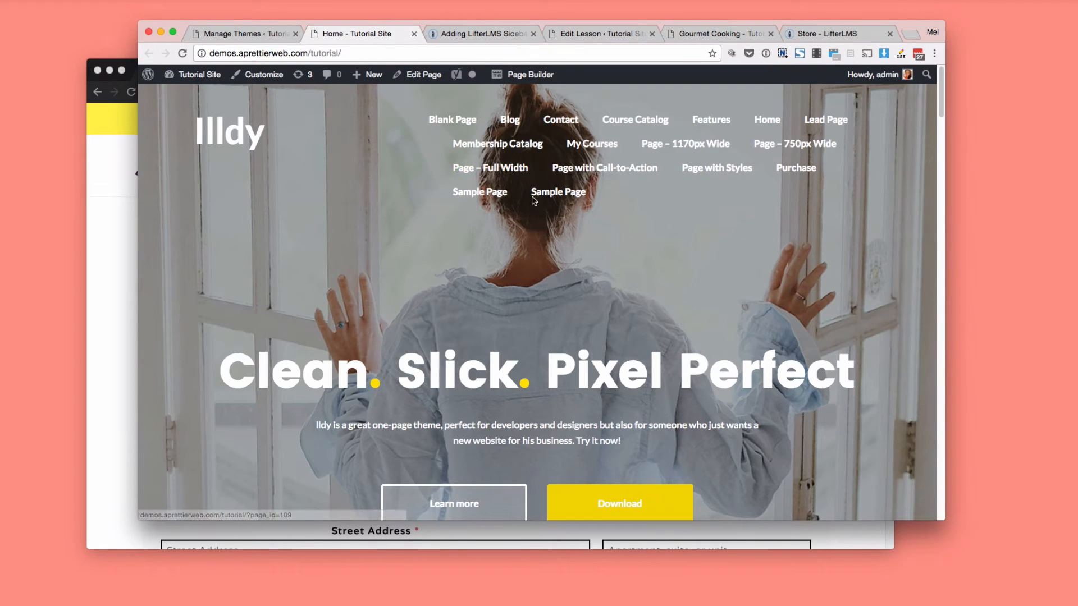
pyautogui.click(634, 119)
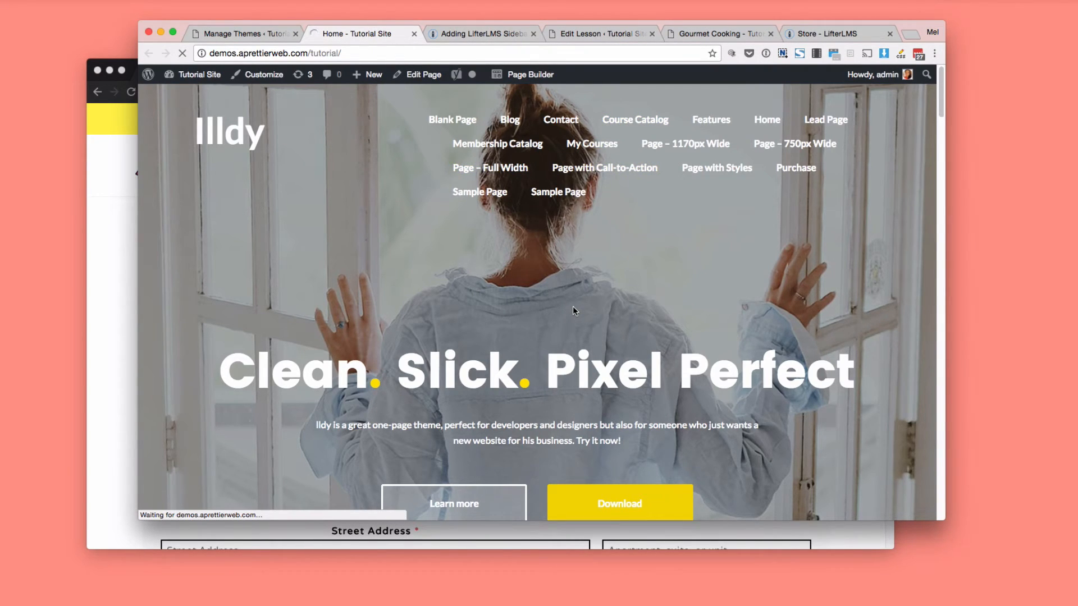
pyautogui.scroll(-5, 574, 310)
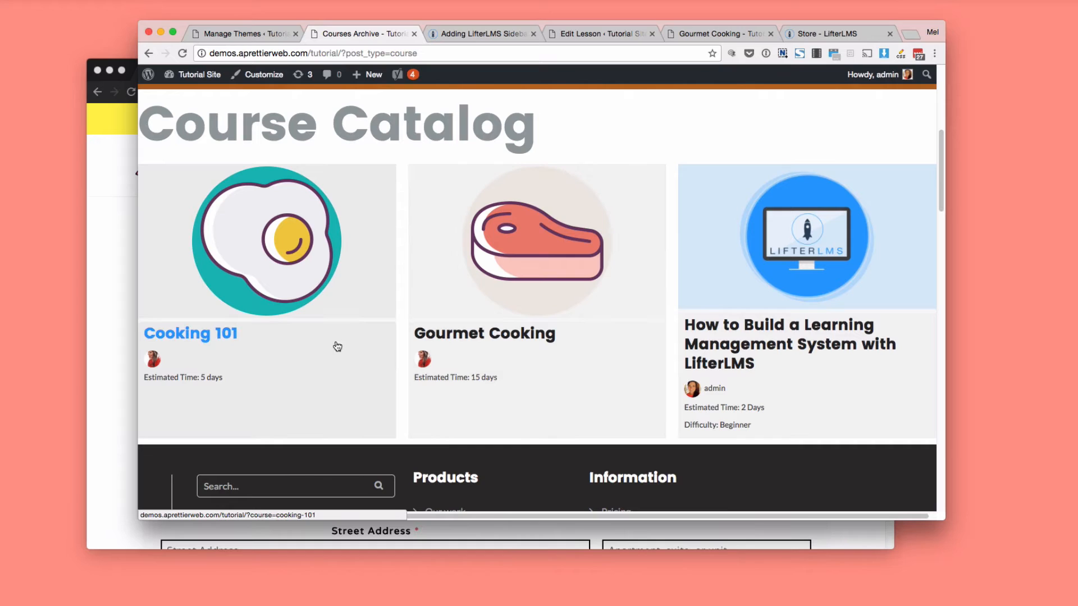
# Open the Cooking 101 course from the catalog and check its course information and sidebar.
pyautogui.click(303, 264)
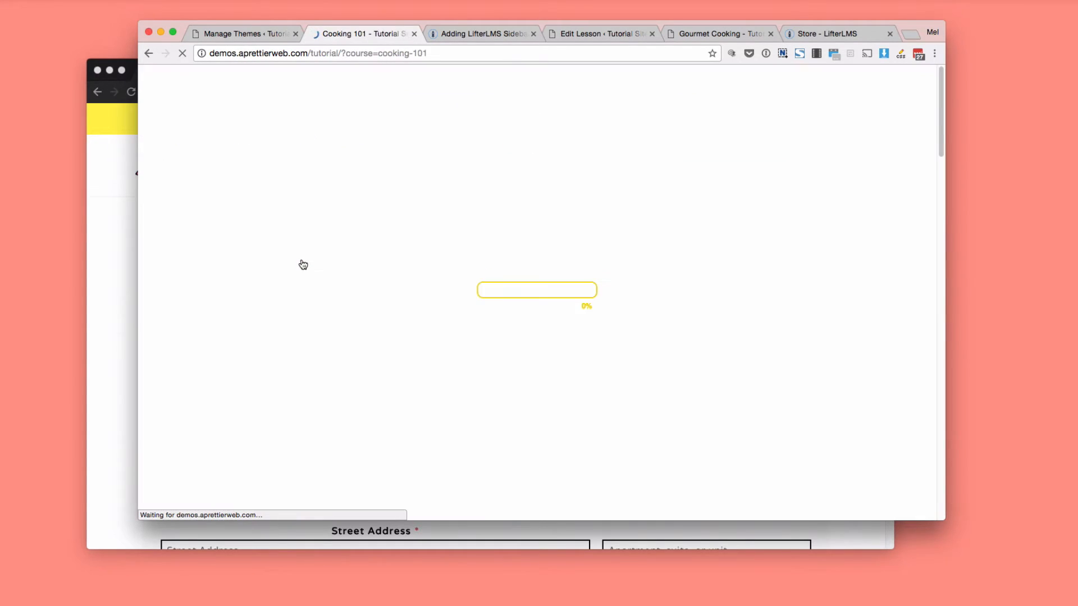
pyautogui.scroll(-5, 389, 334)
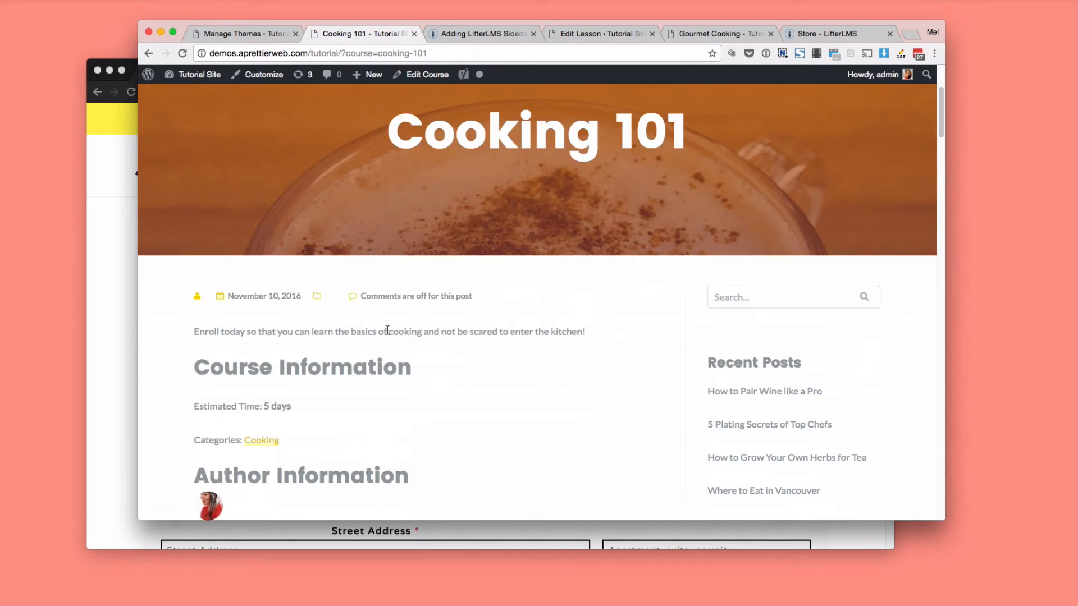
pyautogui.scroll(-2, 387, 334)
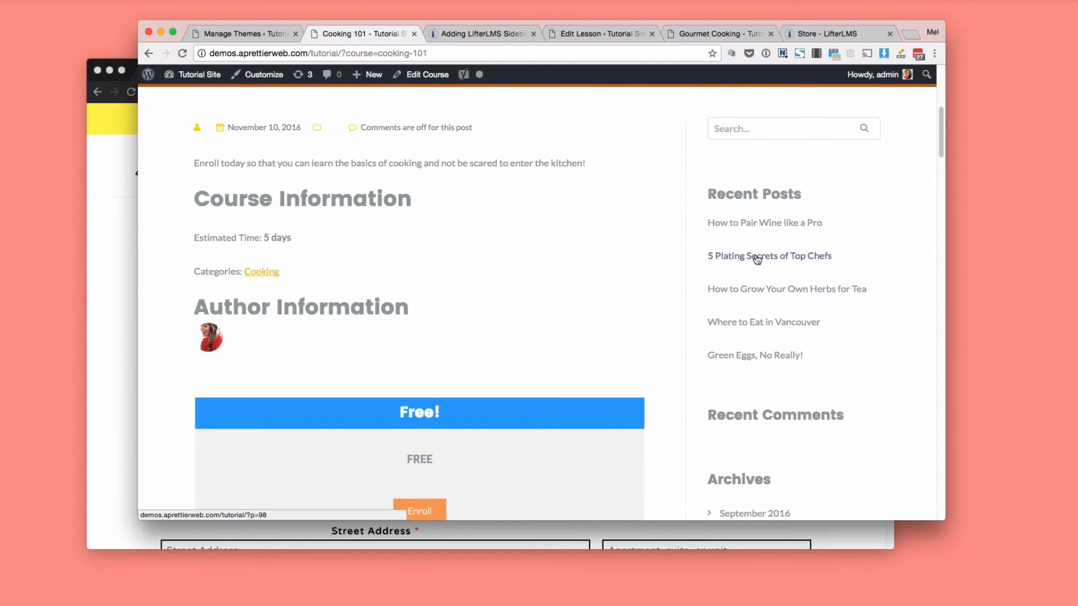
# Look through the LifterLMS knowledge base guide on adding sidebar support to a third-party theme.
pyautogui.click(452, 33)
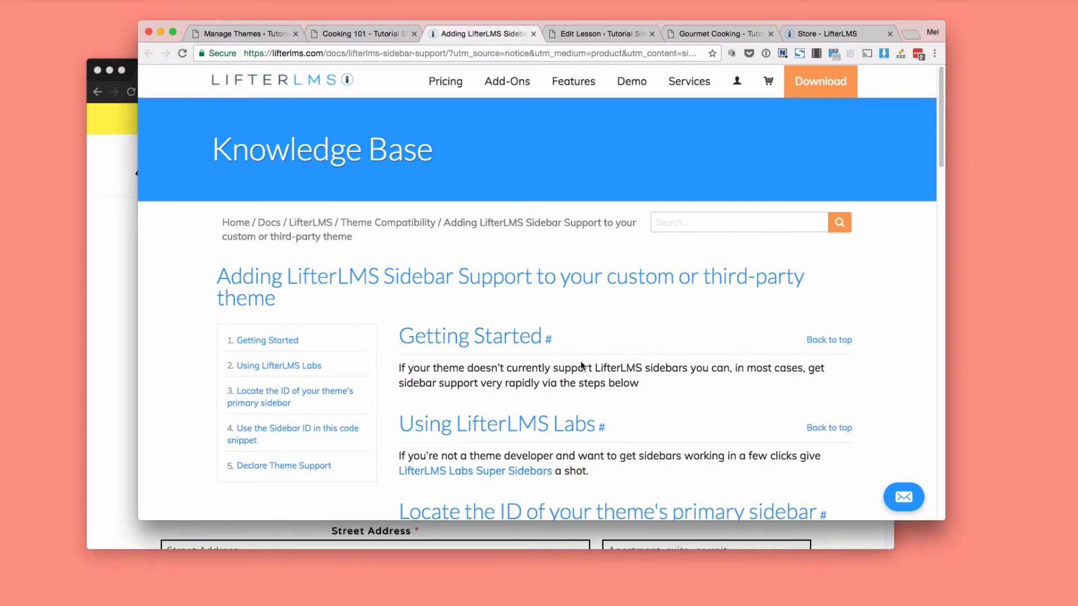
pyautogui.scroll(-10, 578, 355)
pyautogui.scroll(10, 583, 372)
pyautogui.scroll(-8, 583, 372)
pyautogui.scroll(2, 583, 372)
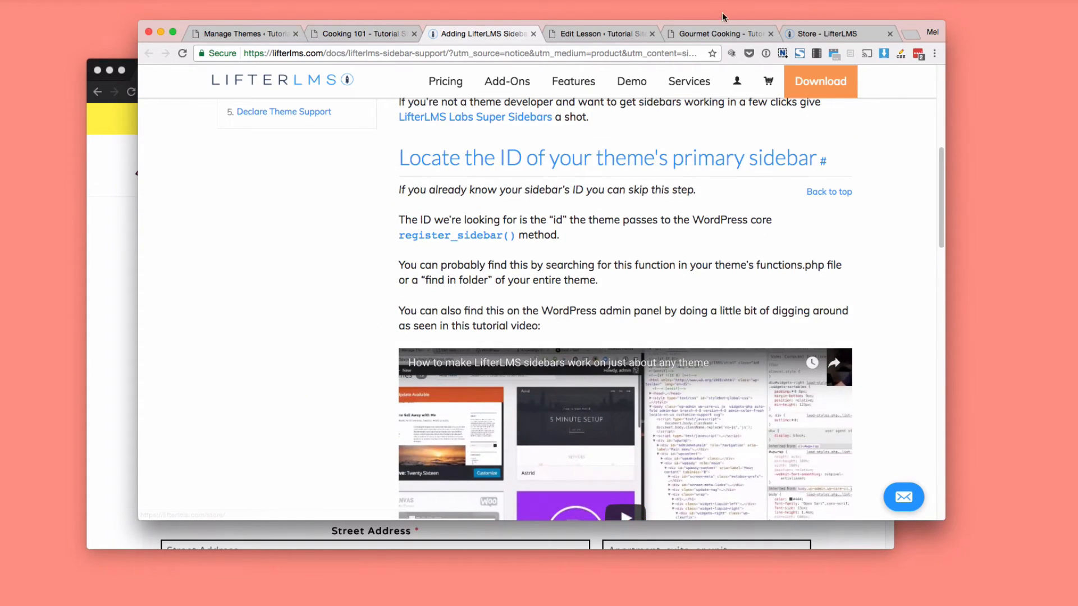
# Return to the Cooking 101 page and examine its enrollment box, Breakfast lessons and sidebar widgets.
pyautogui.click(381, 32)
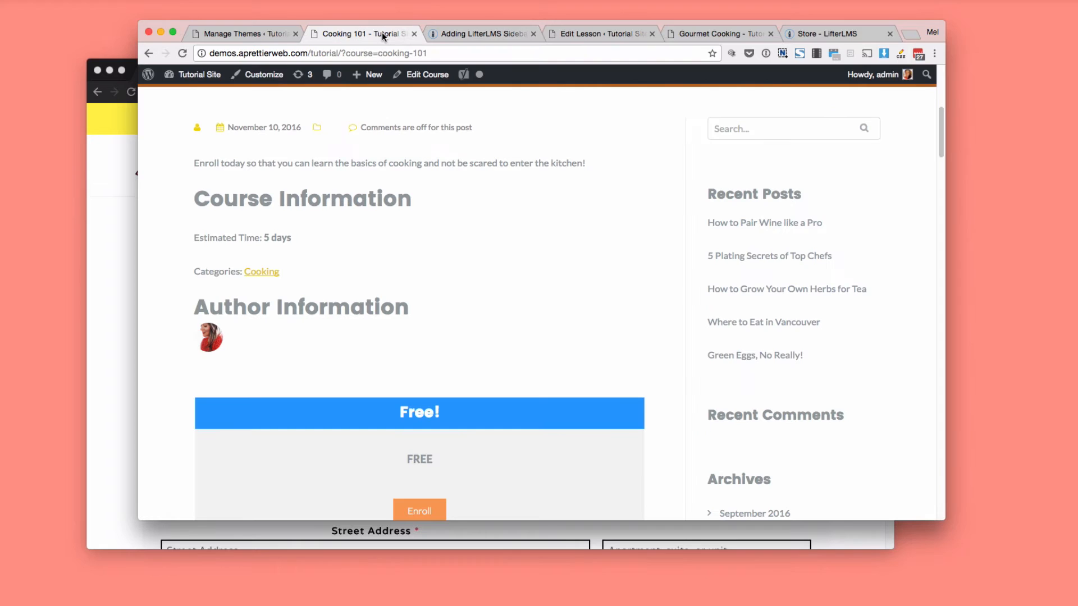
pyautogui.scroll(-3, 502, 337)
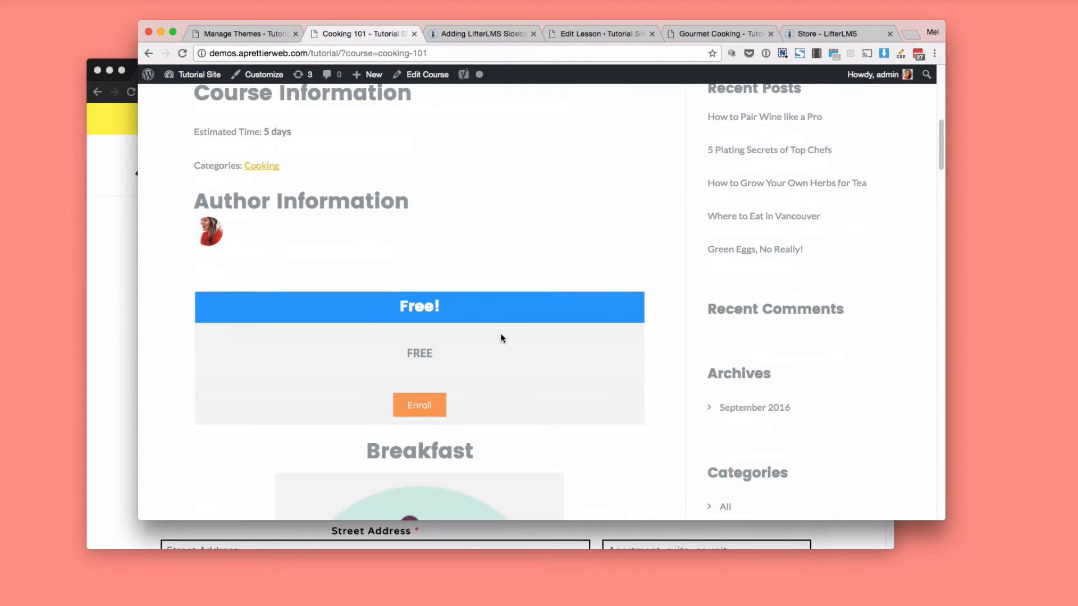
pyautogui.scroll(-6, 502, 337)
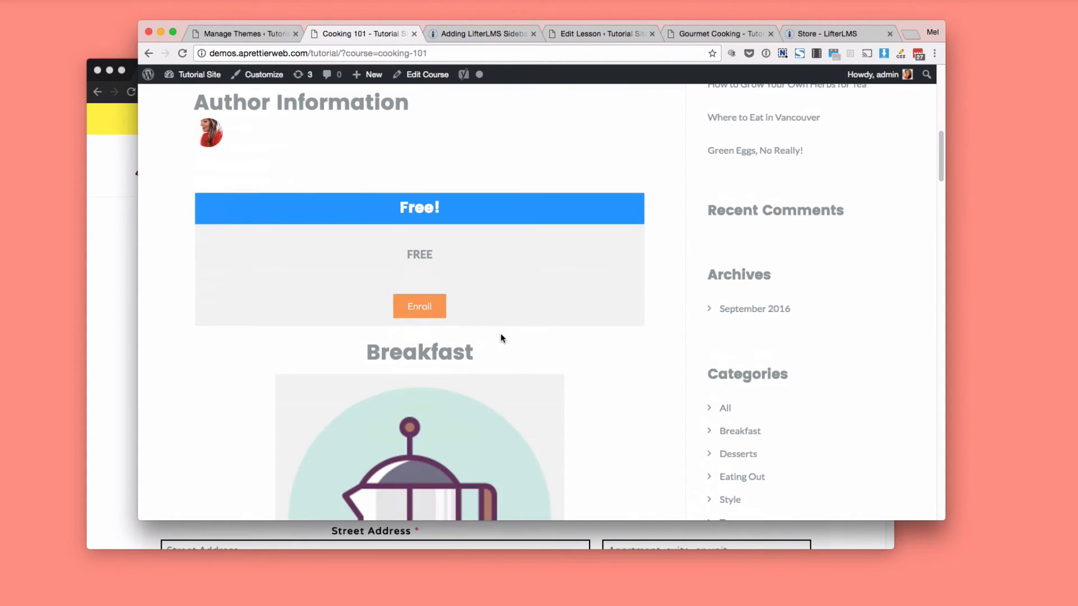
pyautogui.scroll(-2, 508, 340)
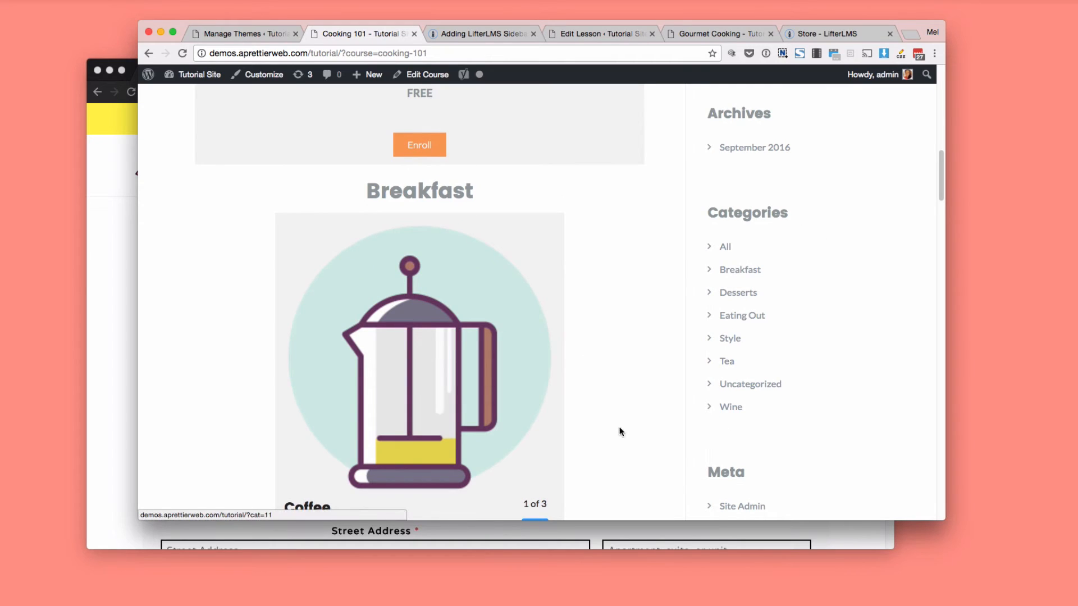
pyautogui.scroll(-2, 615, 431)
pyautogui.scroll(-9, 612, 431)
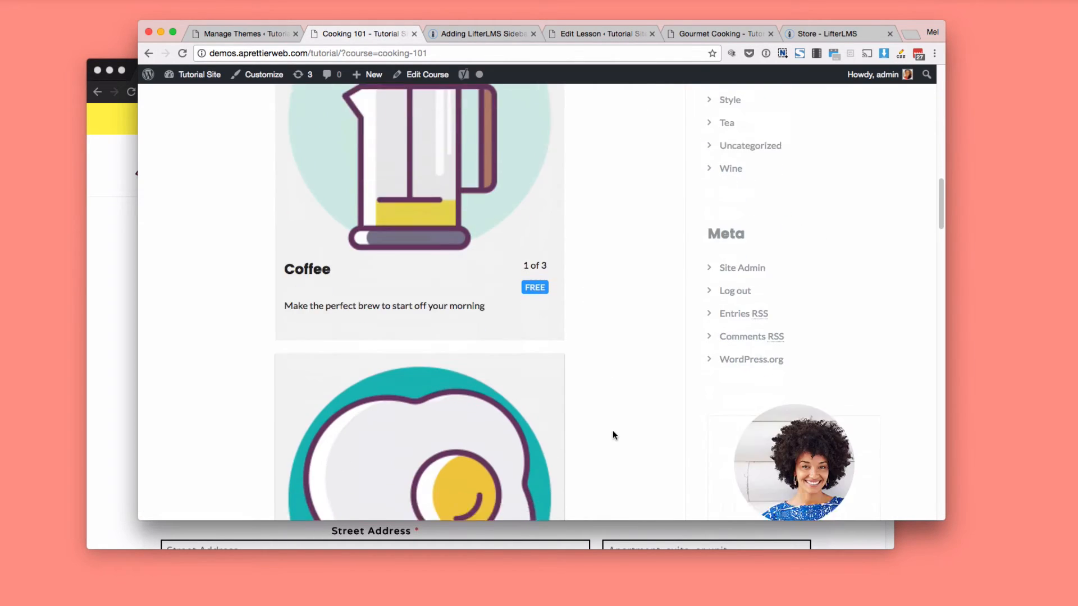
pyautogui.scroll(-12, 612, 430)
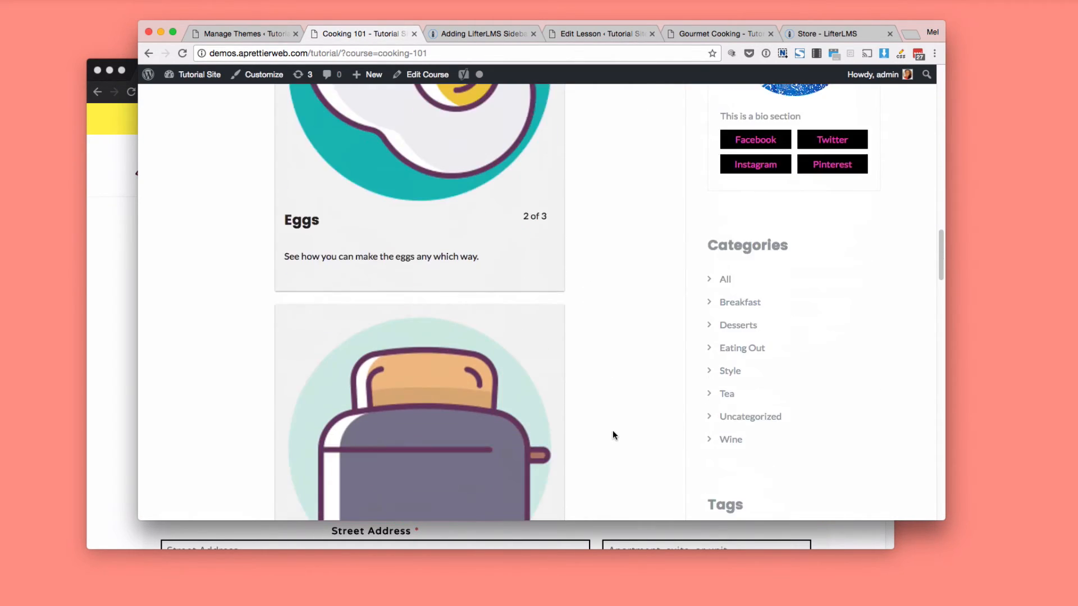
pyautogui.scroll(-5, 612, 431)
pyautogui.scroll(20, 539, 312)
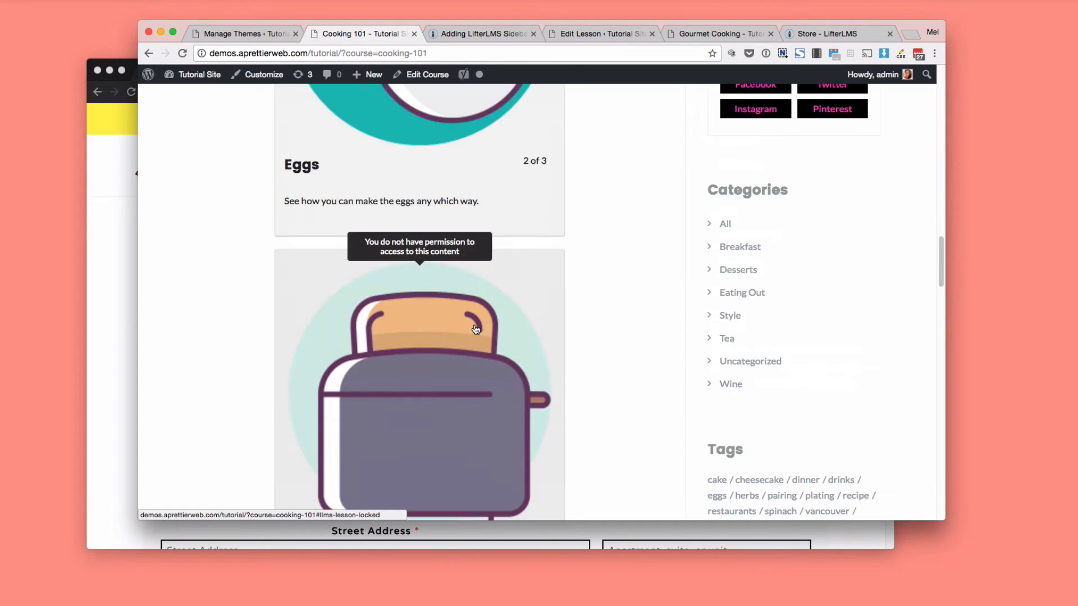
pyautogui.scroll(2, 476, 330)
# Open the free Coffee lesson and examine its content, lesson navigation, related articles and sidebar, ending back at the page's start.
pyautogui.click(458, 277)
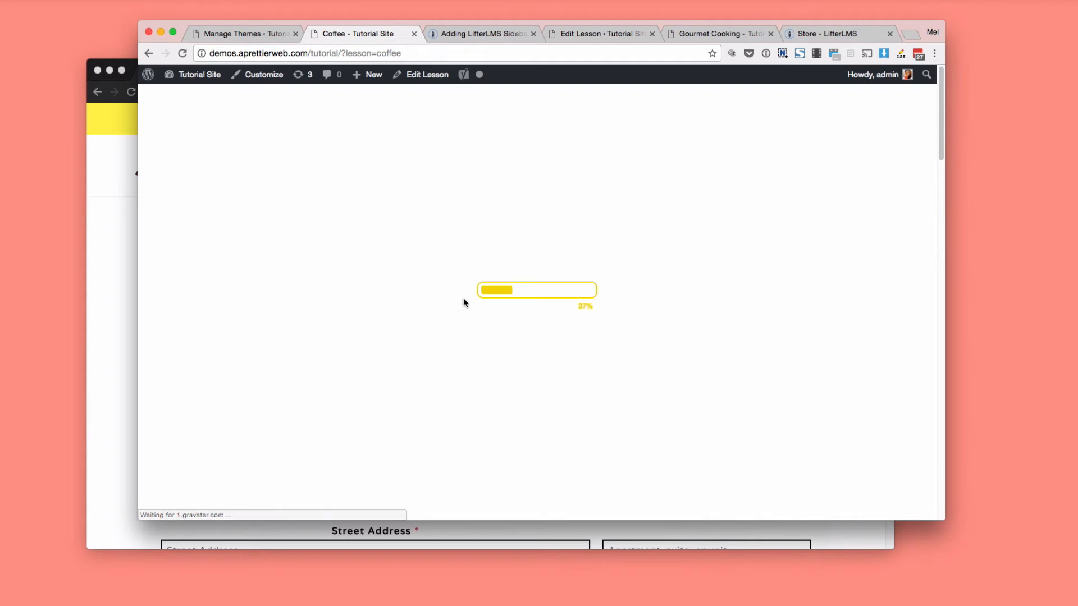
pyautogui.scroll(-10, 498, 308)
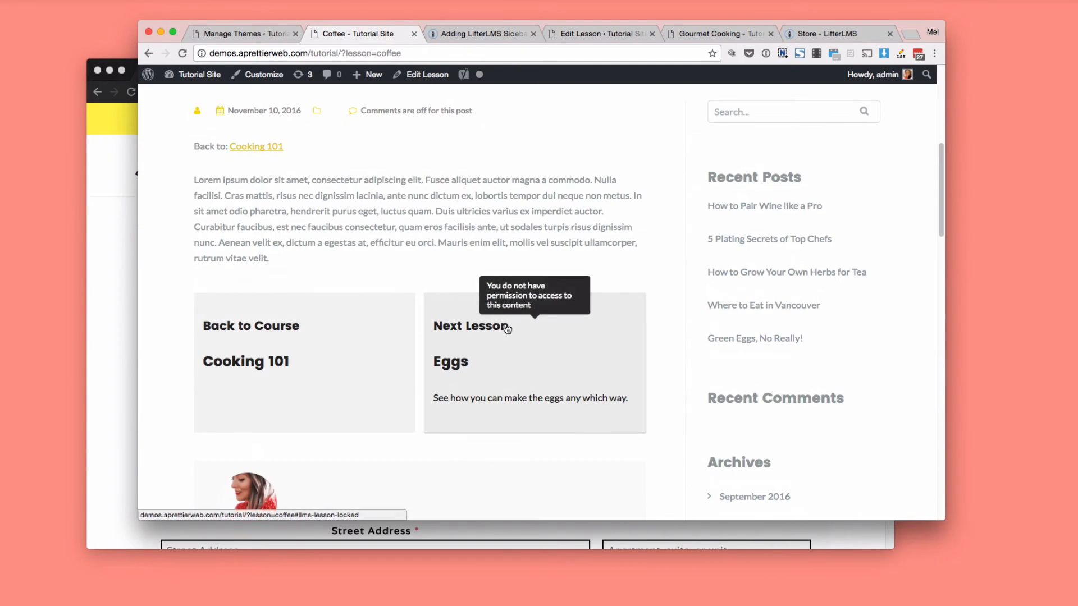
pyautogui.scroll(-5, 337, 287)
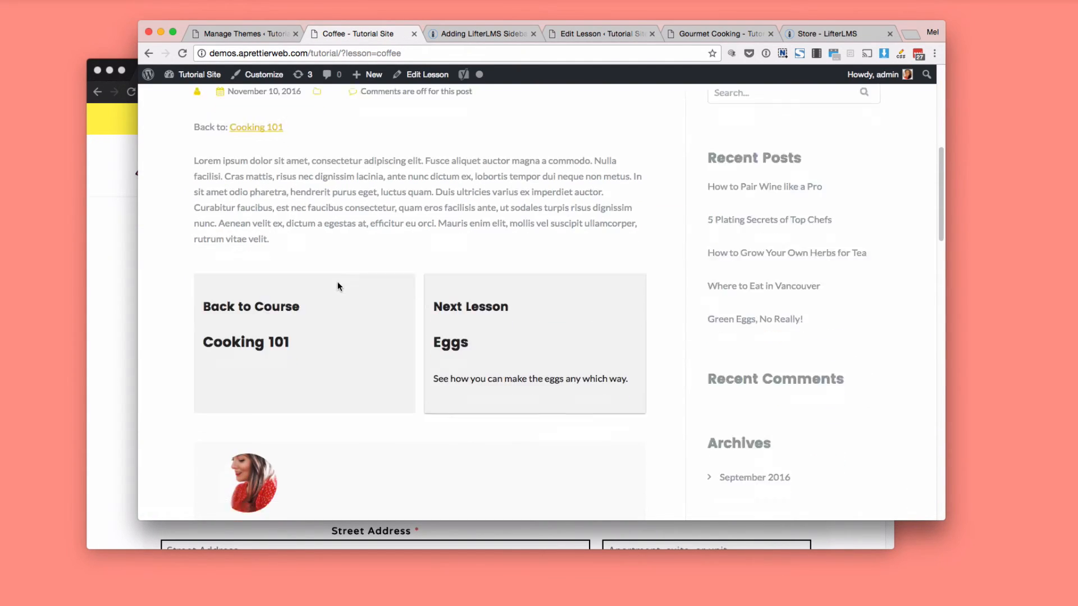
pyautogui.scroll(3, 337, 288)
pyautogui.scroll(-5, 339, 288)
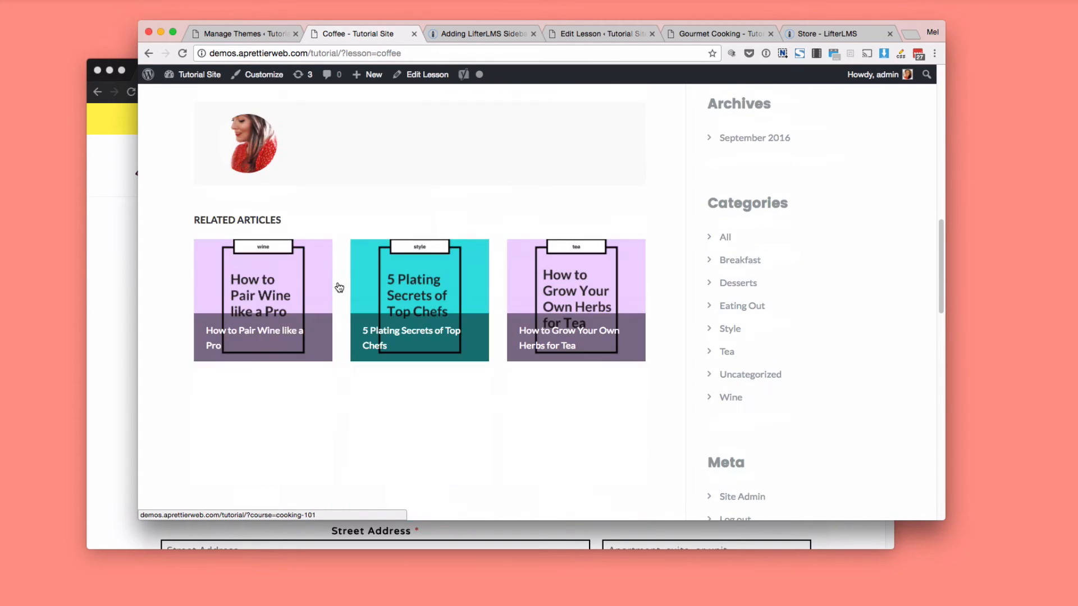
pyautogui.scroll(15, 339, 286)
pyautogui.scroll(-3, 337, 287)
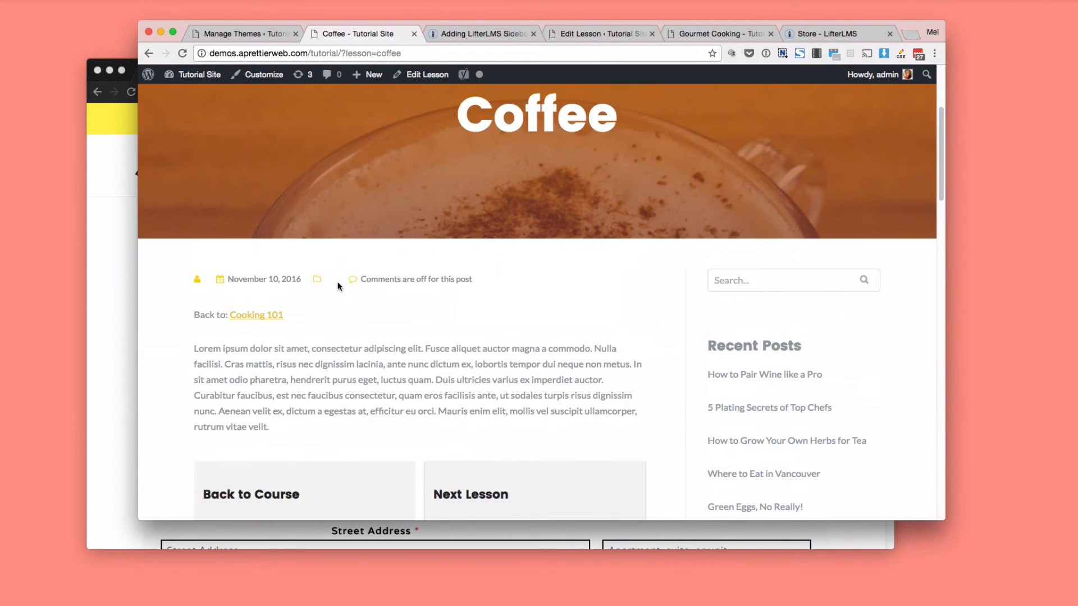
pyautogui.scroll(3, 337, 286)
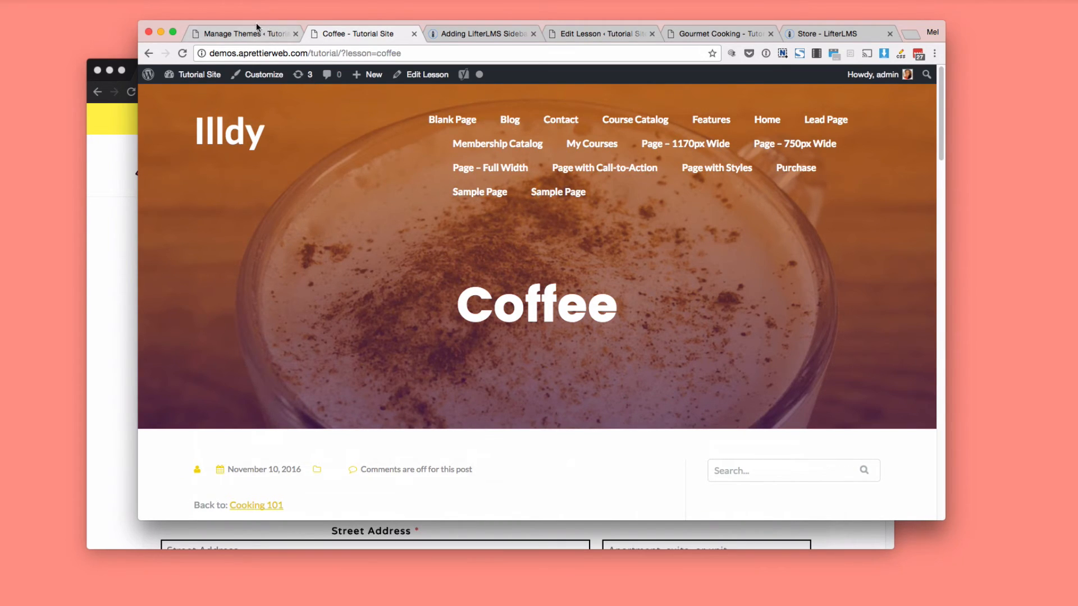
# Compare the Themes page with the Coffee lesson once more, and open the list of all courses in the WordPress admin.
pyautogui.click(245, 34)
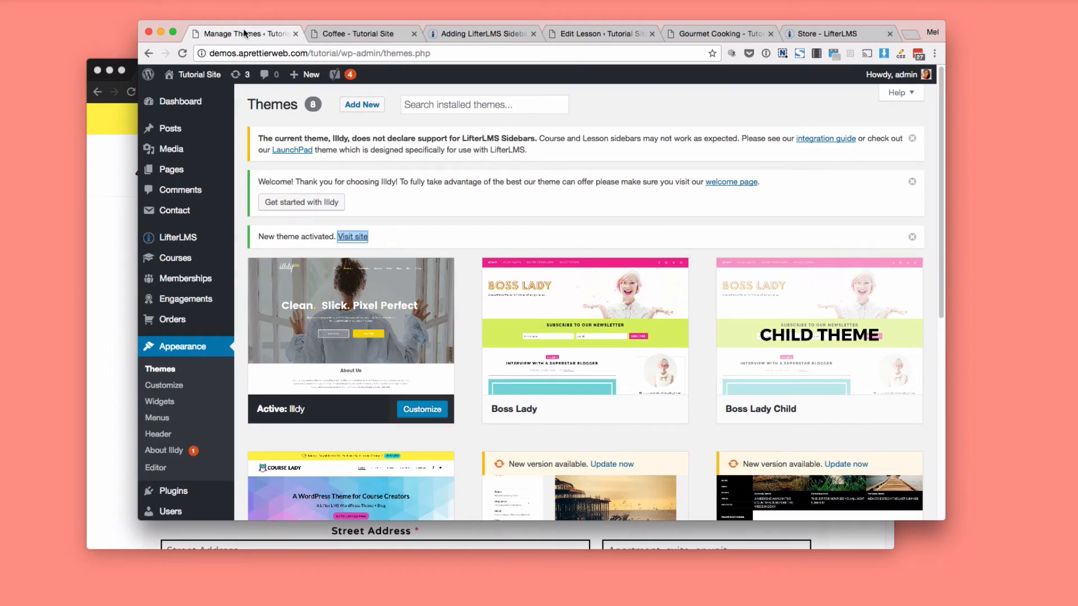
pyautogui.click(358, 34)
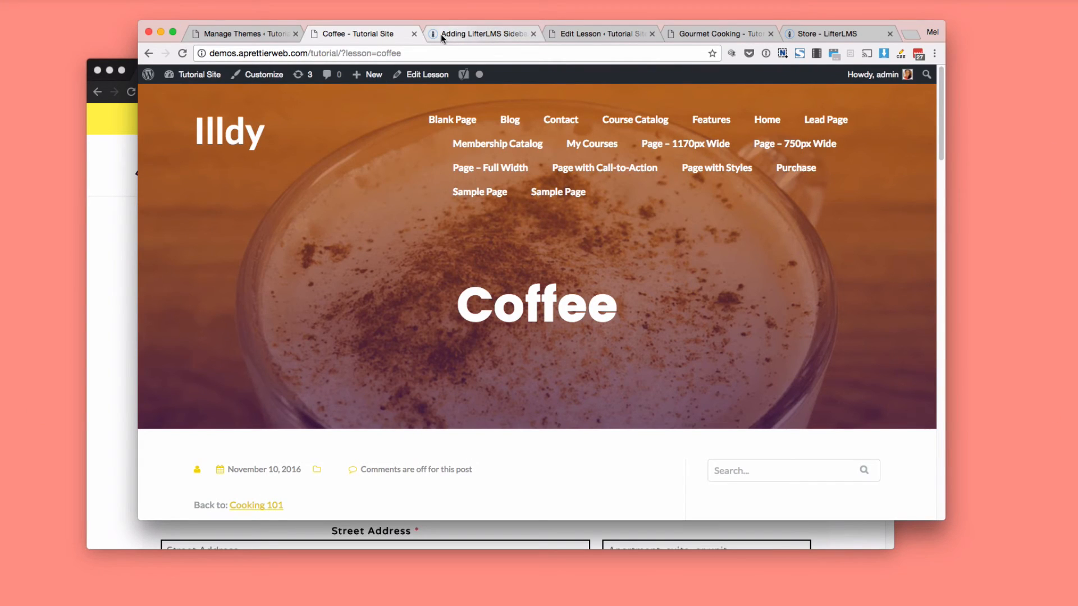
pyautogui.click(230, 36)
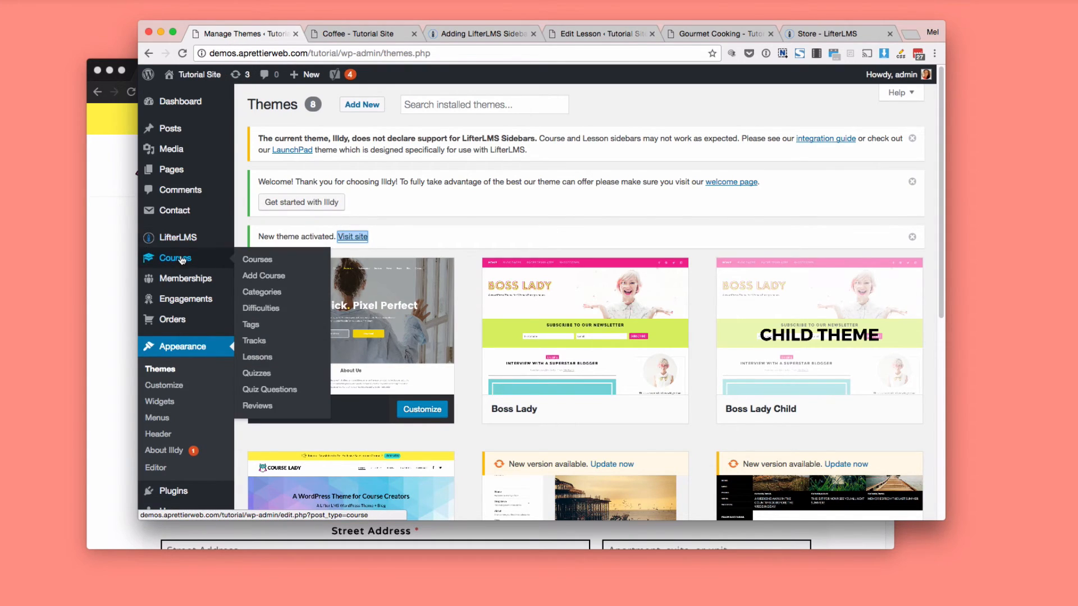
pyautogui.click(255, 260)
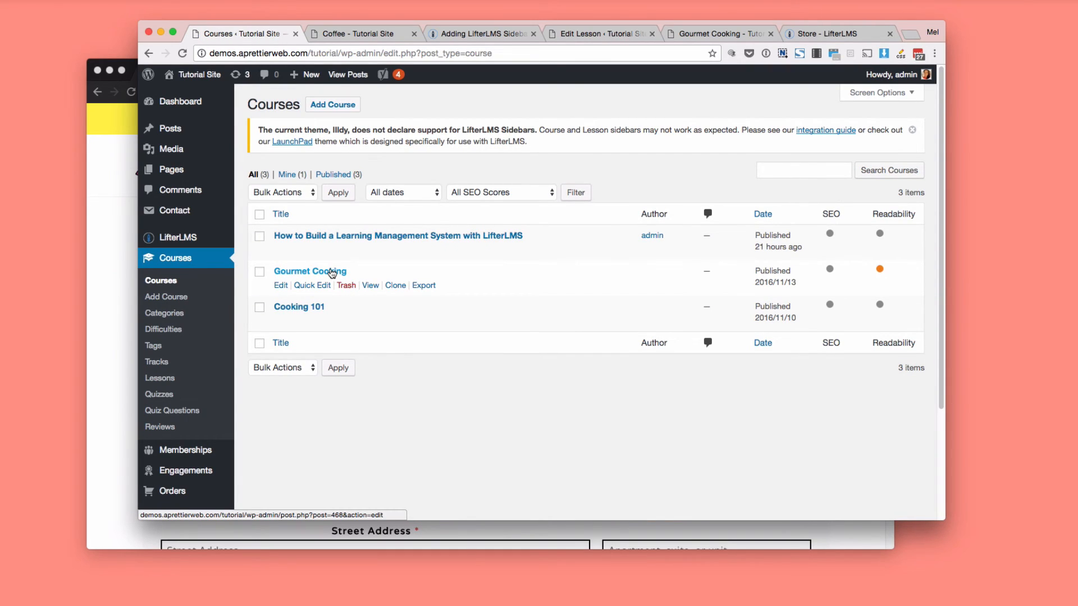
# Open the Cooking 101 course for editing and examine its descriptions, access plans and course outline, plus the Orders and Engagements options, ending back at the course options.
pyautogui.click(314, 309)
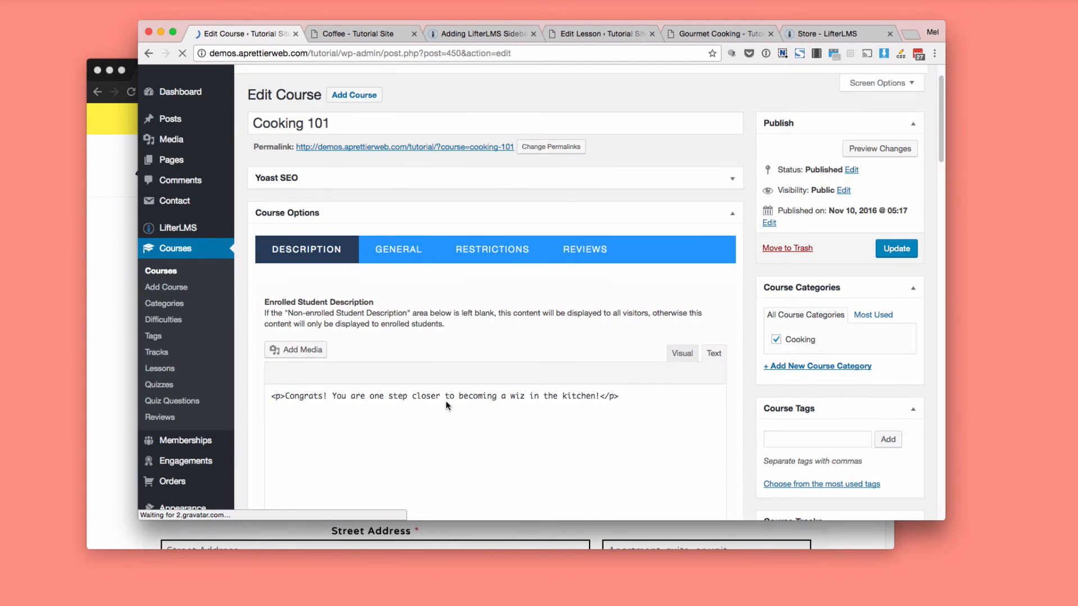
pyautogui.scroll(-6, 446, 403)
pyautogui.scroll(-10, 446, 401)
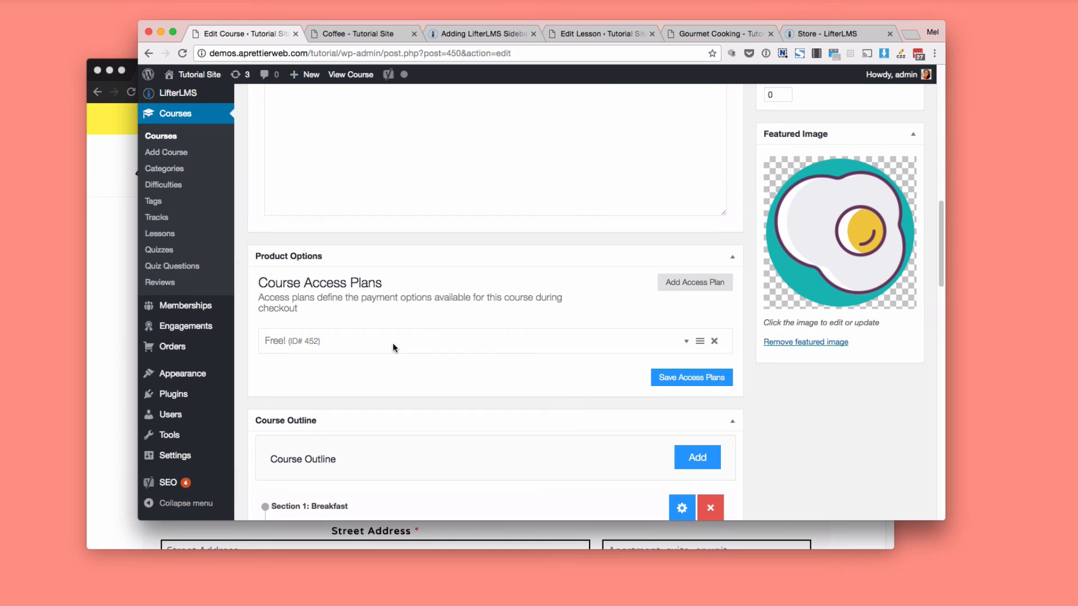
pyautogui.moveTo(166, 354)
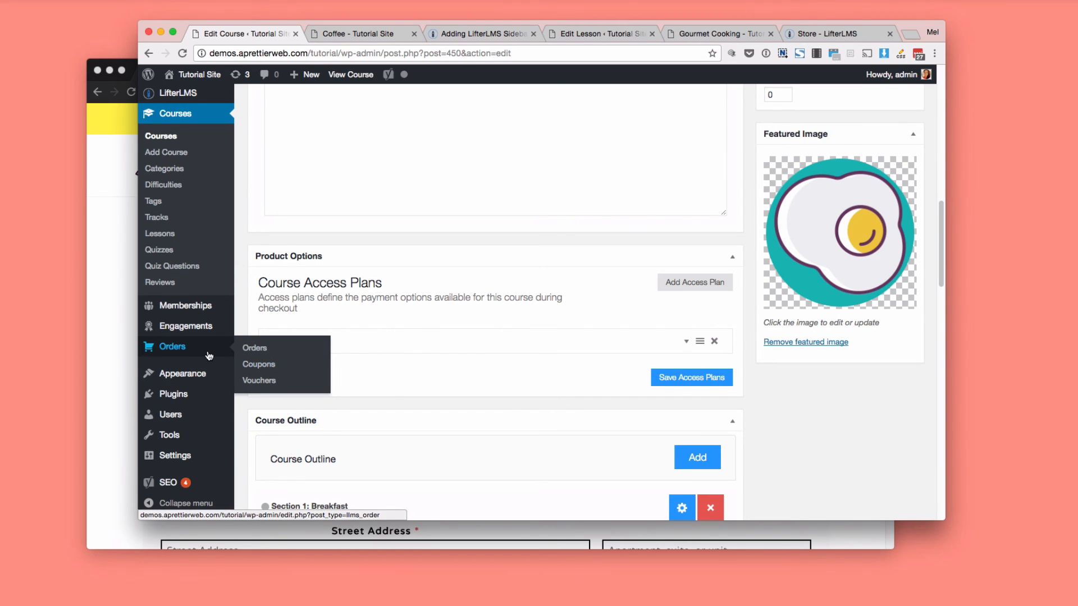
pyautogui.scroll(5, 209, 355)
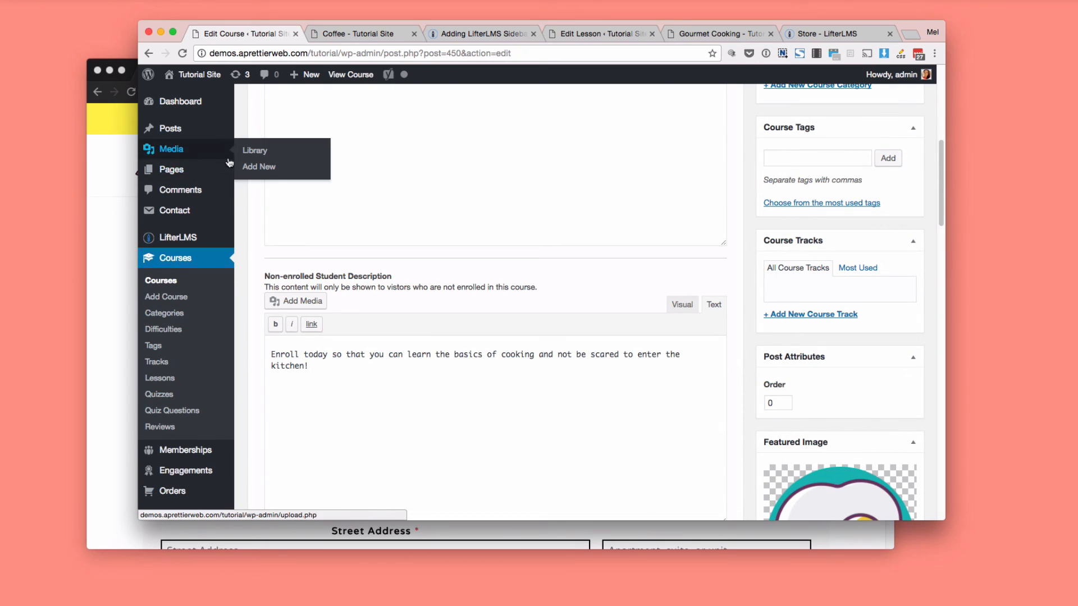
pyautogui.scroll(-5, 259, 326)
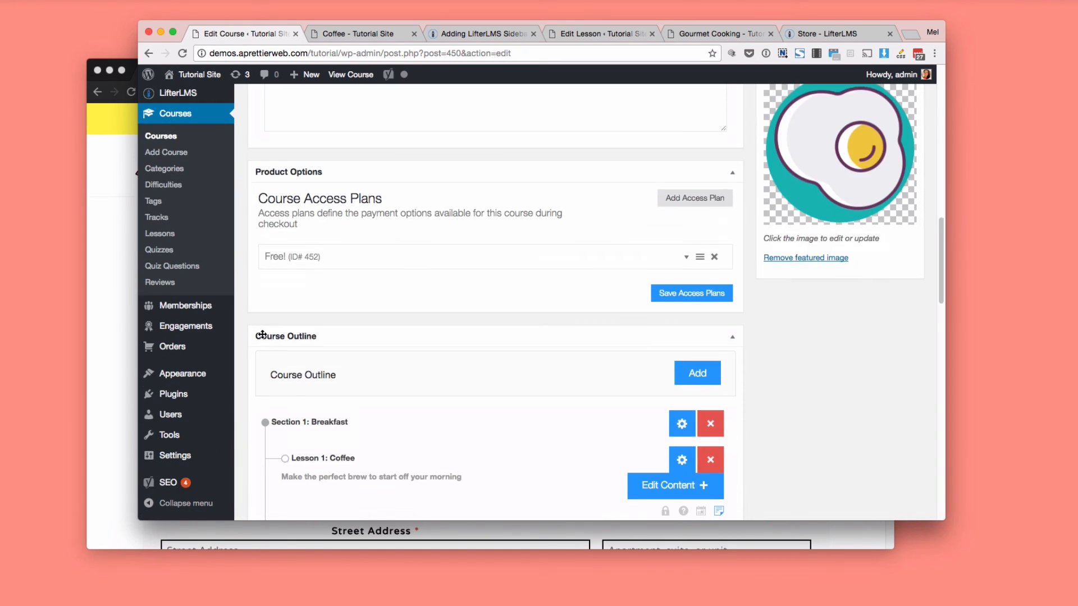
pyautogui.scroll(-3, 262, 334)
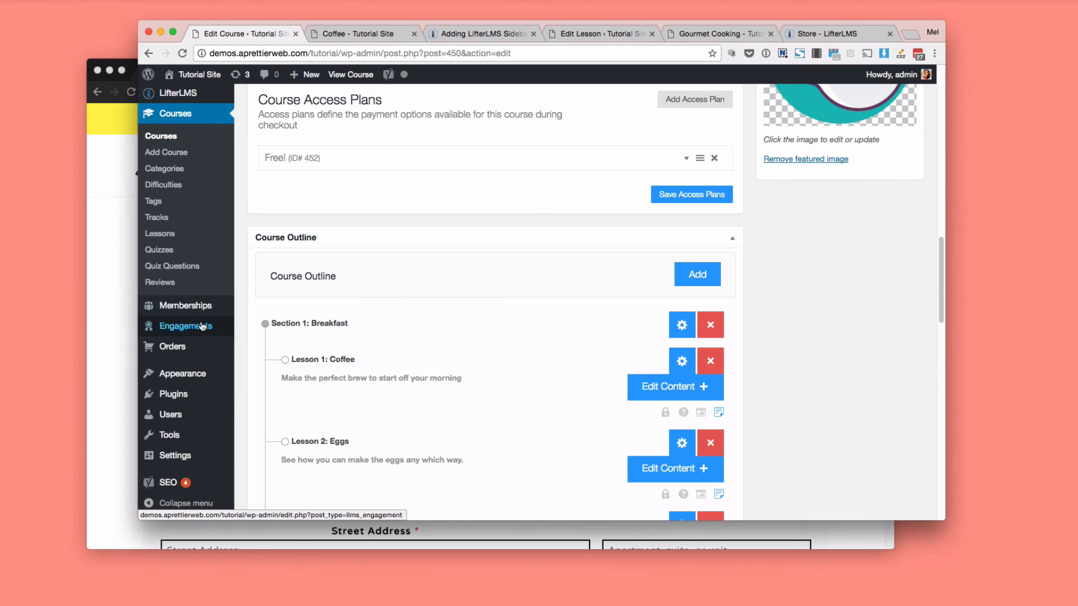
pyautogui.moveTo(202, 326)
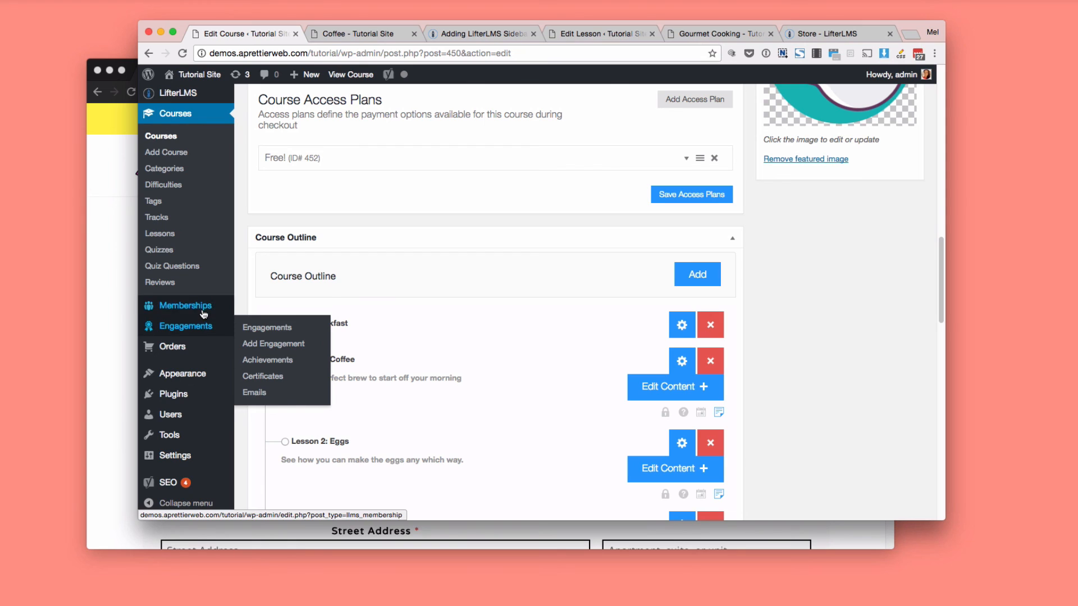
pyautogui.scroll(15, 351, 284)
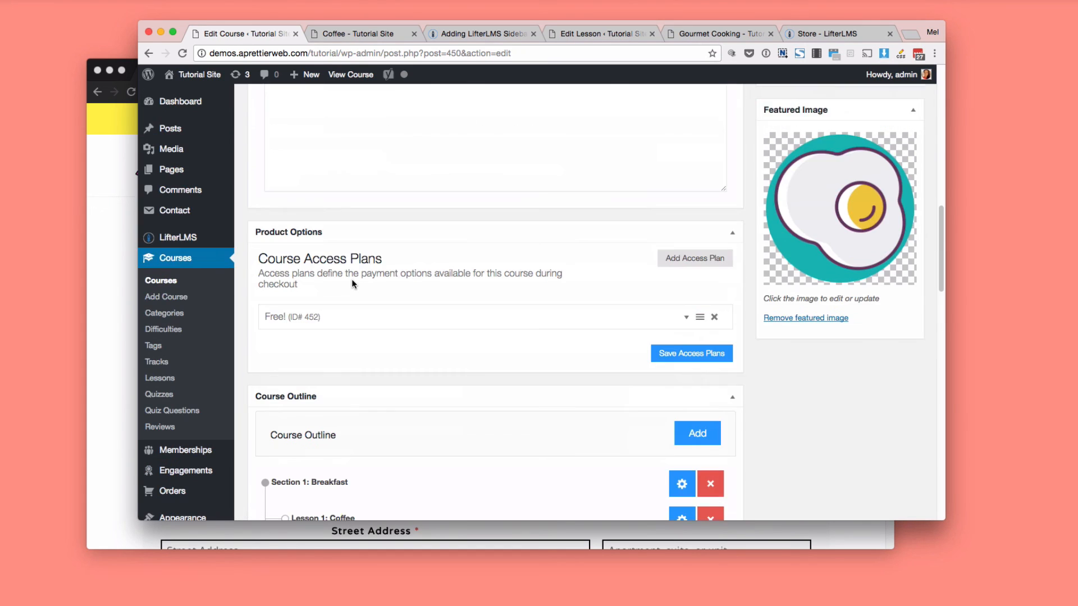
pyautogui.scroll(4, 353, 285)
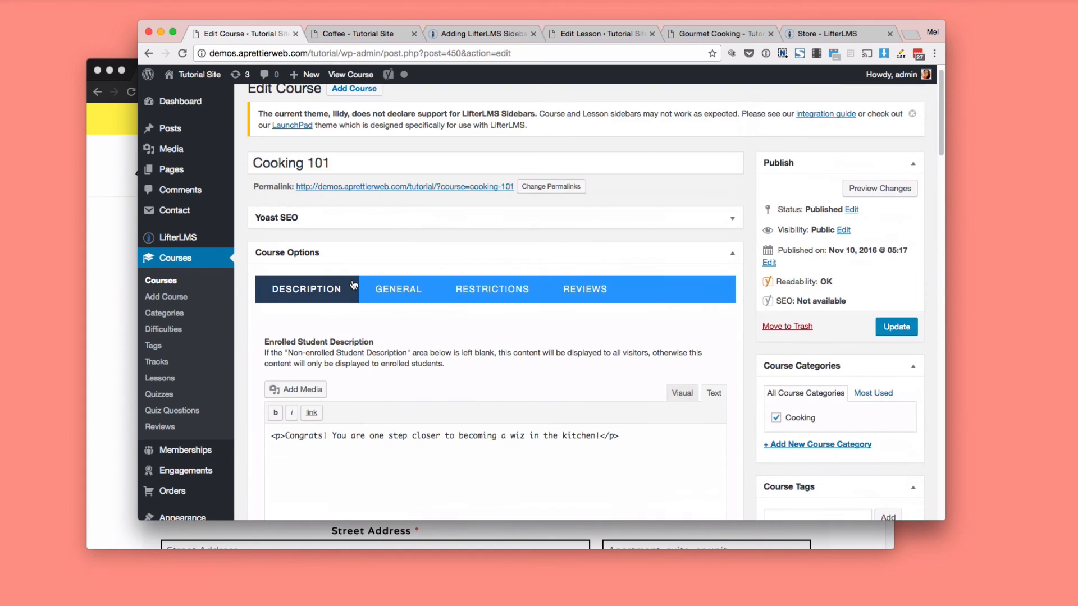